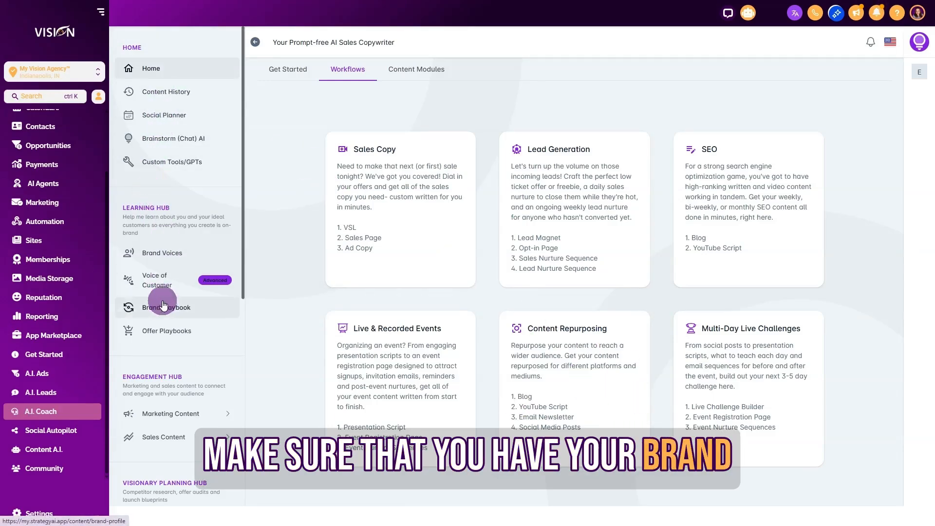
Step: Open the Brand Playbook and review its elevator pitch, identity pillars and customer avatar narrative
left_click(157, 307)
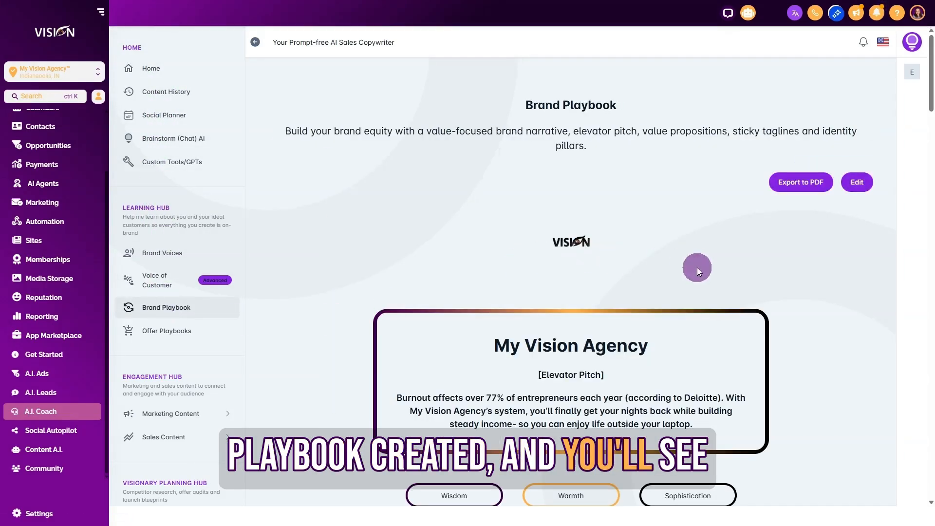
scroll(786, 282, "down", 7)
scroll(837, 378, "down", 4)
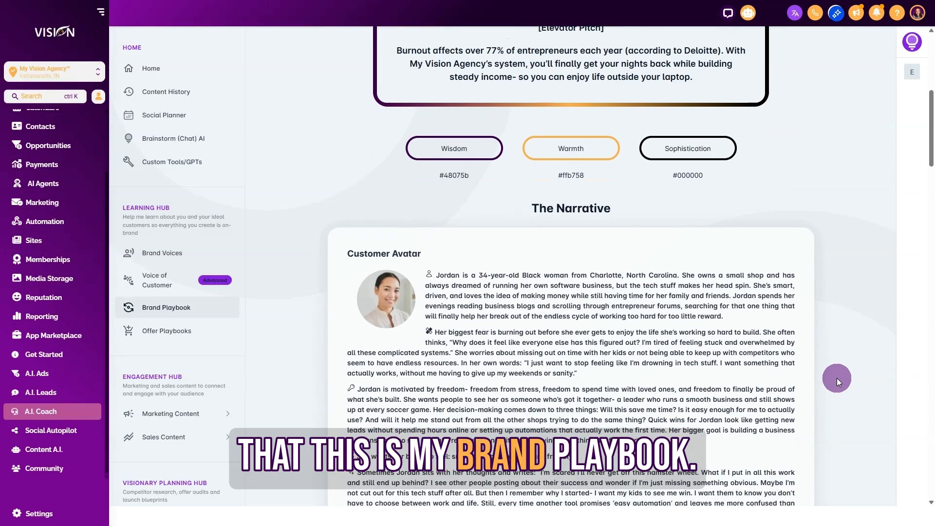
scroll(837, 377, "up", 8)
scroll(837, 365, "up", 3)
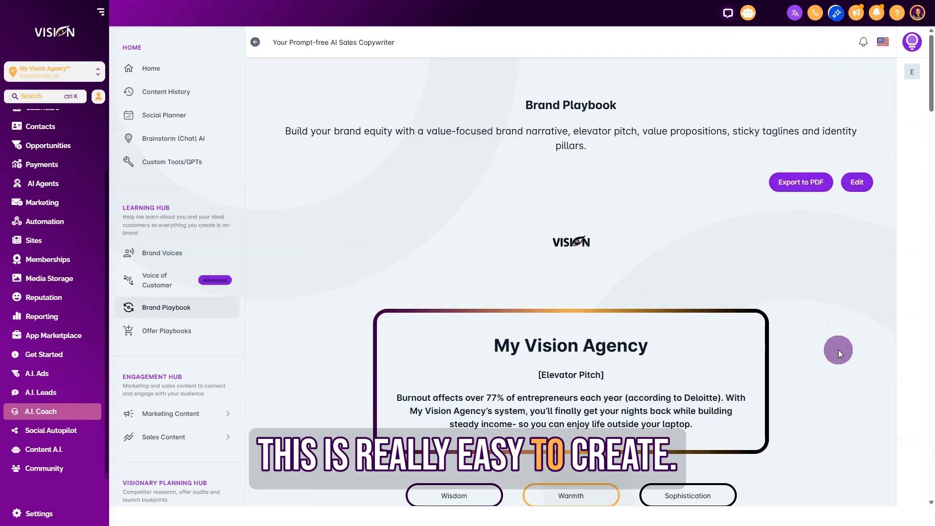
Step: Open the Brand Playbook for editing and examine the wizard's brand questions and narrative fields through Risk of Inaction
left_click(858, 184)
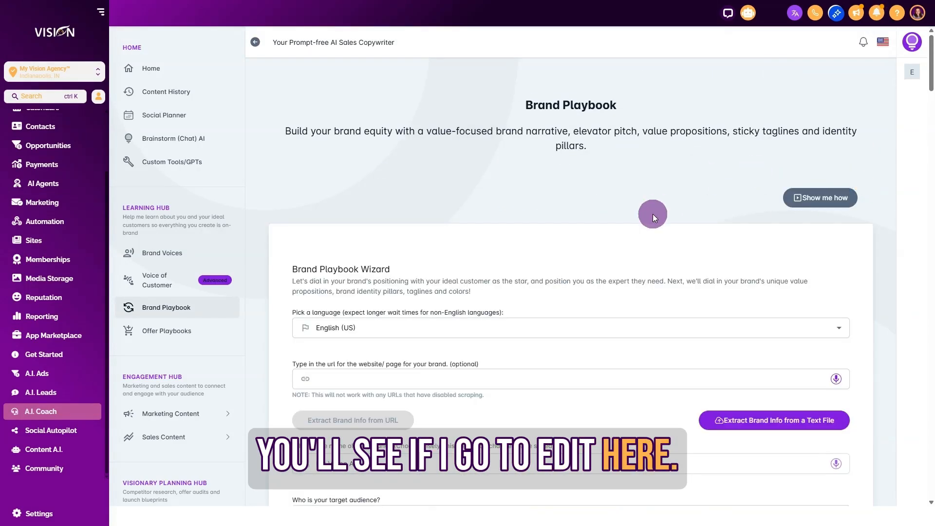
scroll(460, 261, "down", 2)
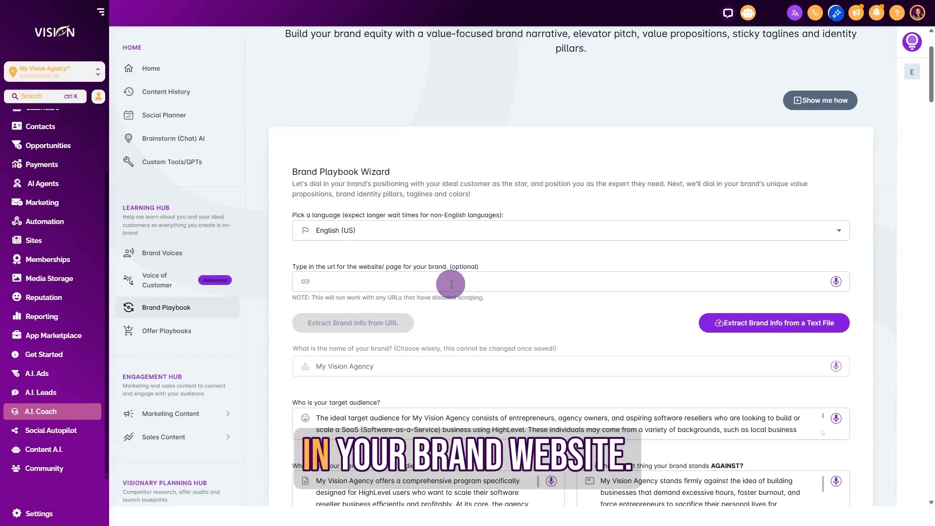
scroll(547, 299, "down", 4)
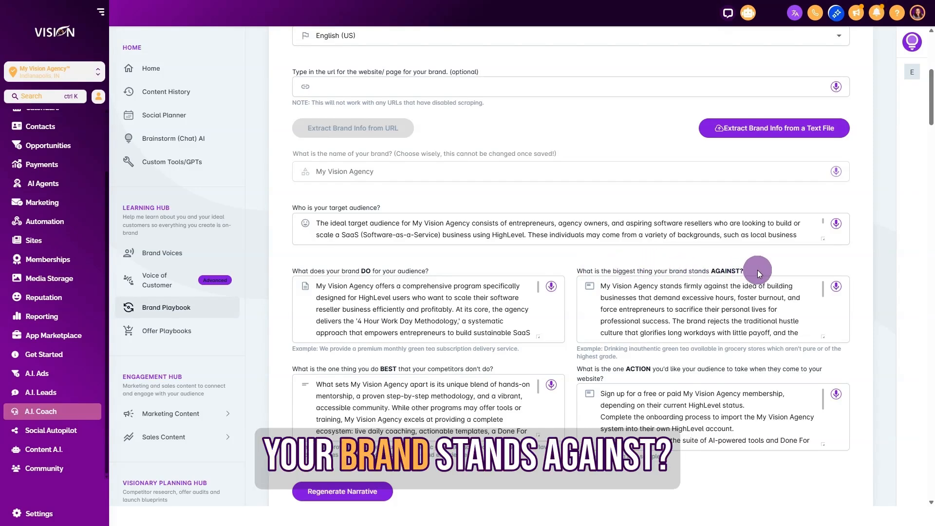
scroll(757, 269, "down", 3)
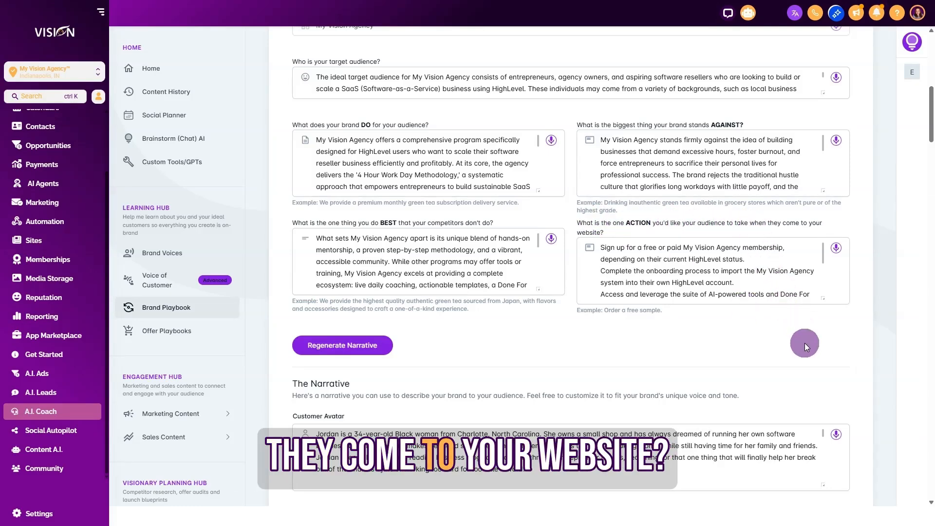
scroll(789, 314, "down", 3)
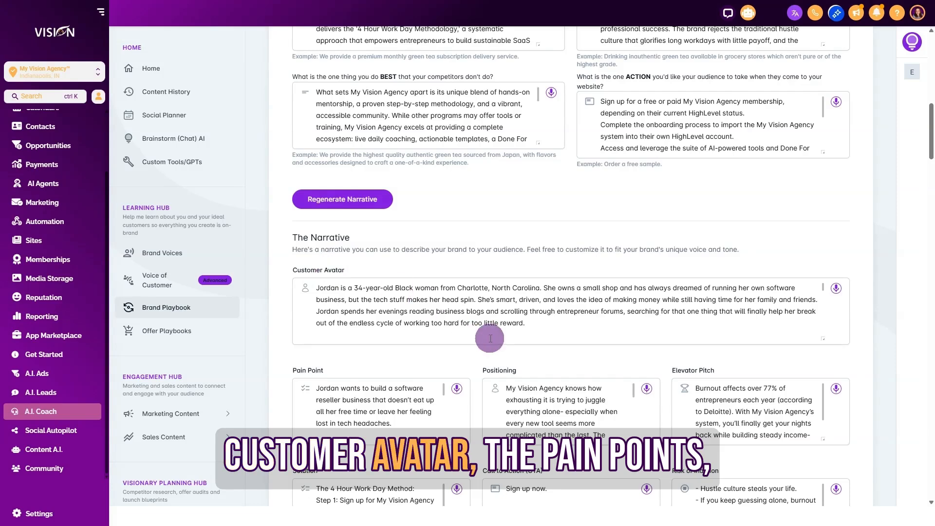
scroll(428, 334, "down", 3)
scroll(590, 357, "down", 4)
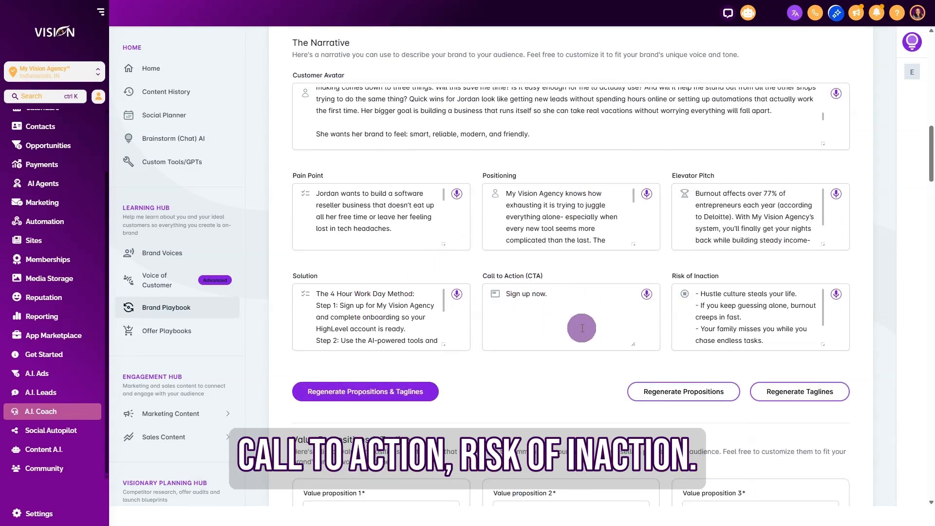
scroll(745, 312, "down", 3)
scroll(857, 327, "down", 3)
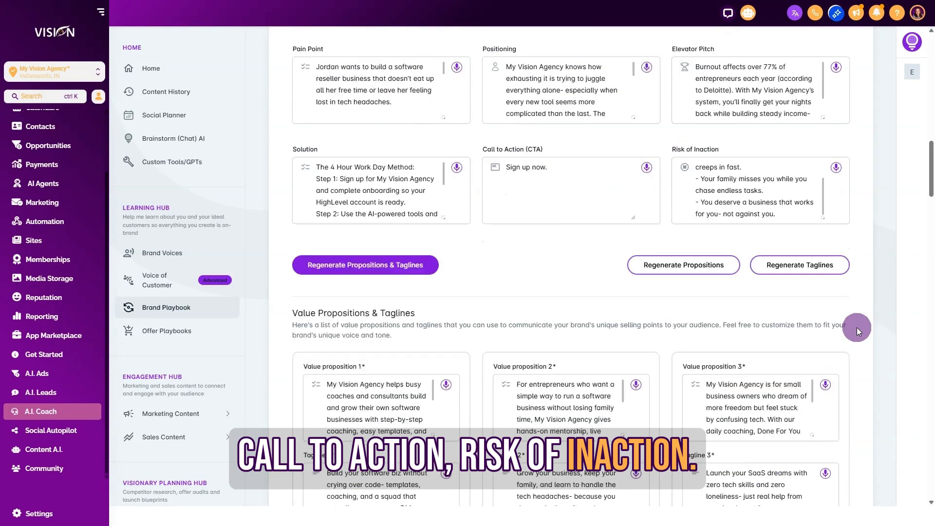
Step: Examine the playbook's value propositions, taglines, identity pillars, colors, fonts and brand logo sections
scroll(857, 328, "down", 3)
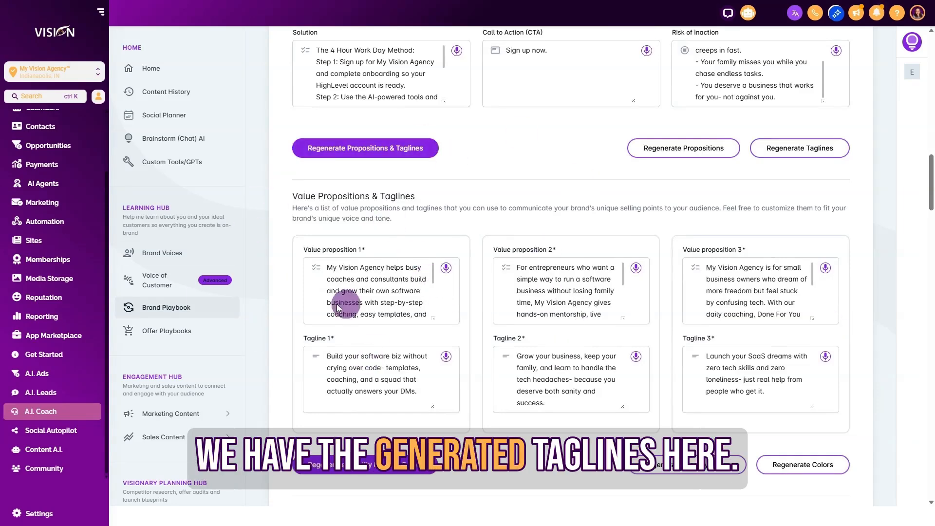
scroll(569, 323, "down", 6)
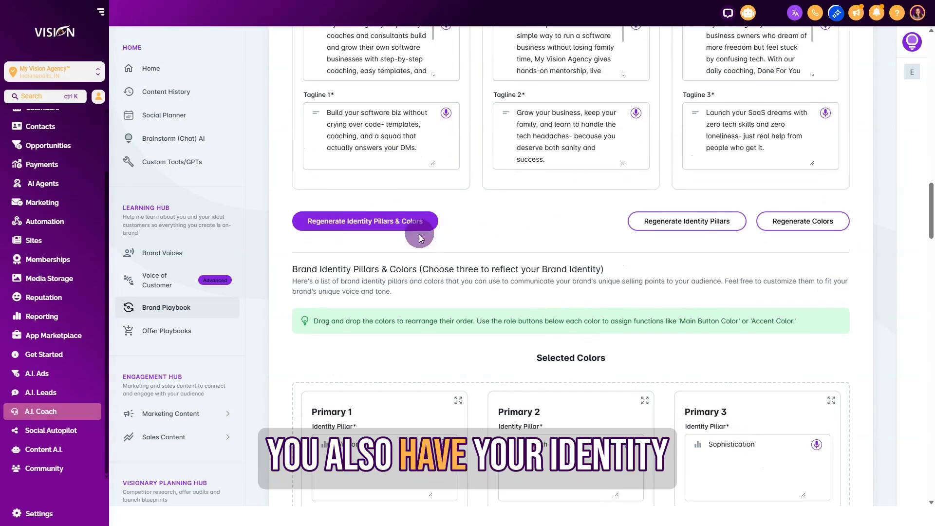
scroll(898, 412, "down", 4)
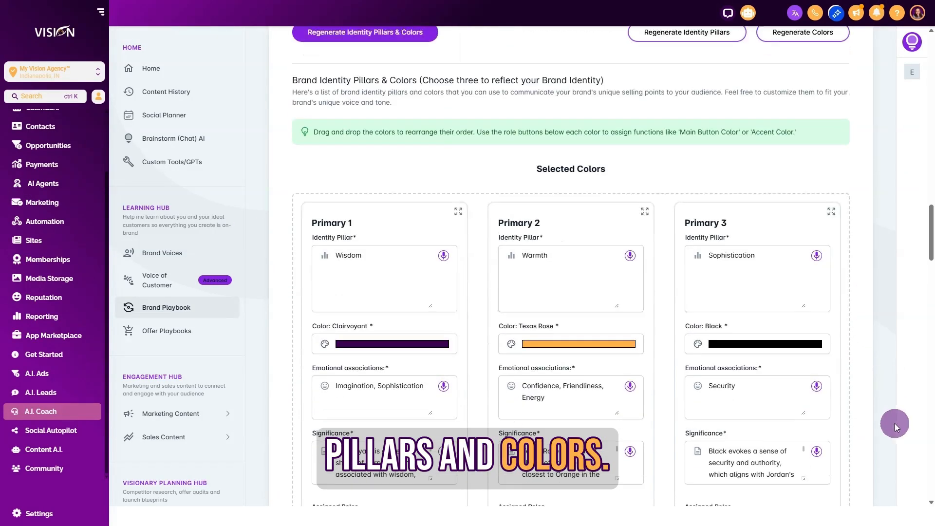
scroll(860, 477, "down", 13)
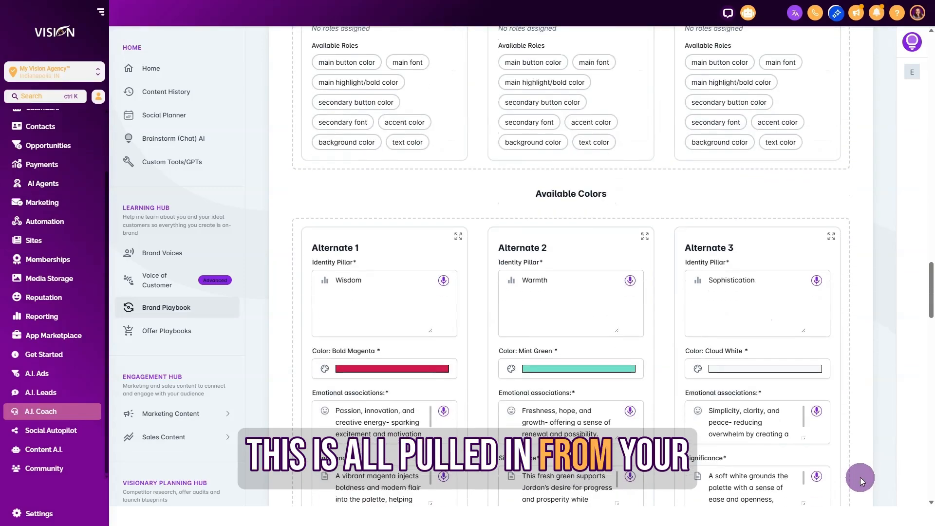
scroll(860, 477, "down", 9)
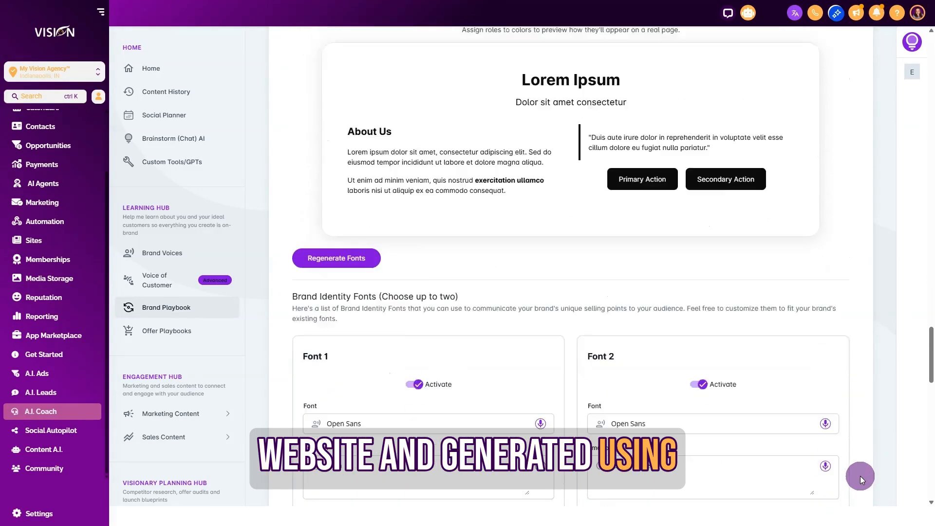
scroll(860, 474, "down", 10)
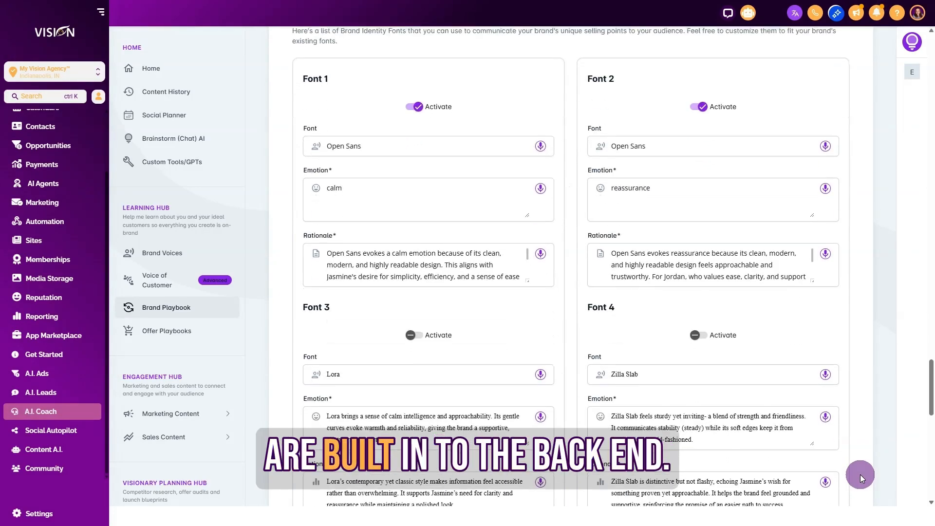
scroll(860, 474, "down", 9)
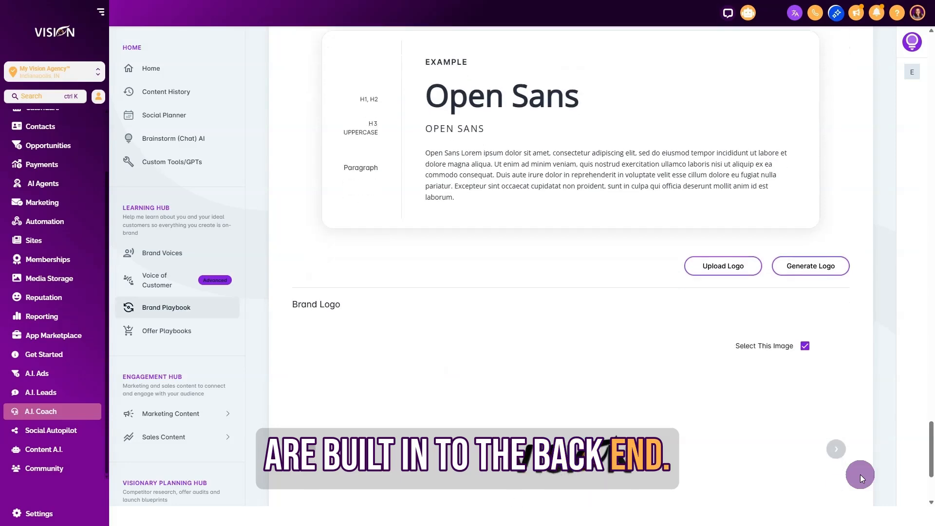
scroll(859, 475, "down", 1)
scroll(860, 475, "up", 5)
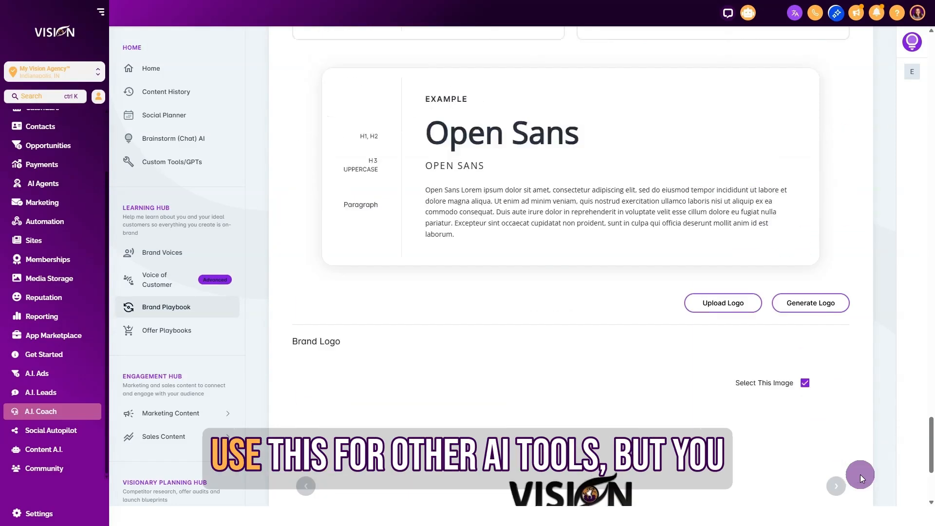
scroll(877, 385, "up", 6)
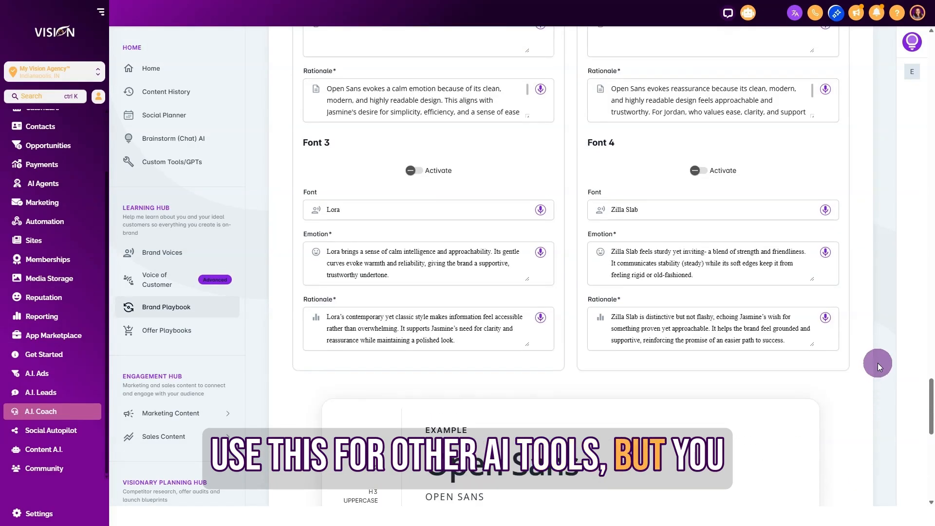
Step: Expand the Marketing Content and Sales Content groups and look through their content tools
scroll(178, 163, "down", 3)
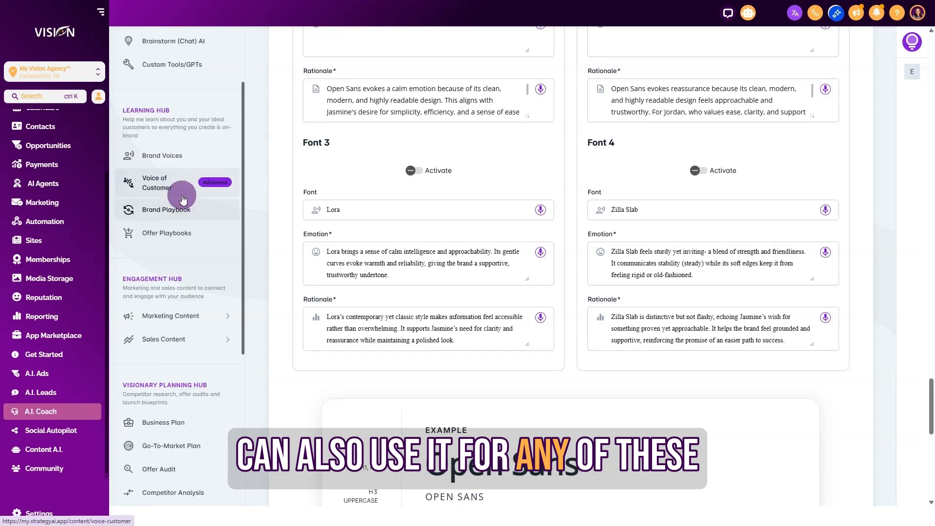
left_click(178, 275)
scroll(181, 339, "down", 7)
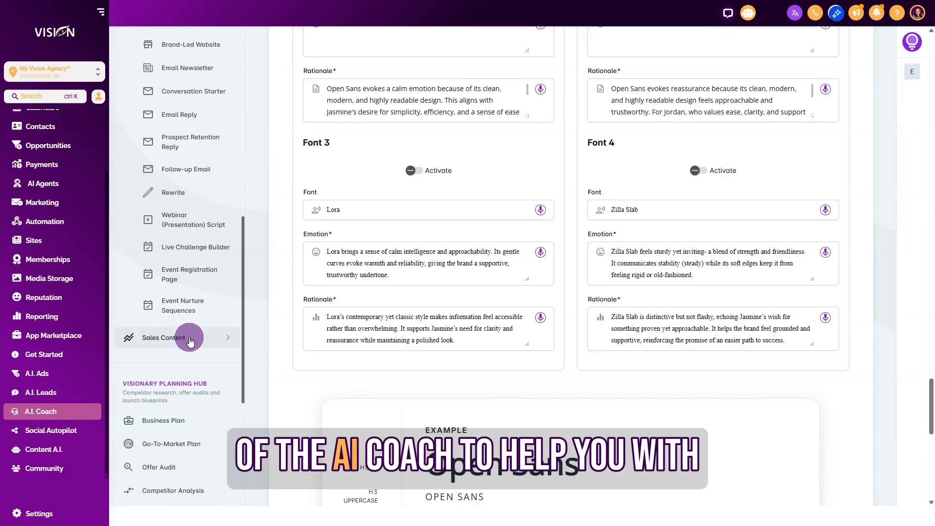
left_click(188, 336)
scroll(181, 302, "down", 5)
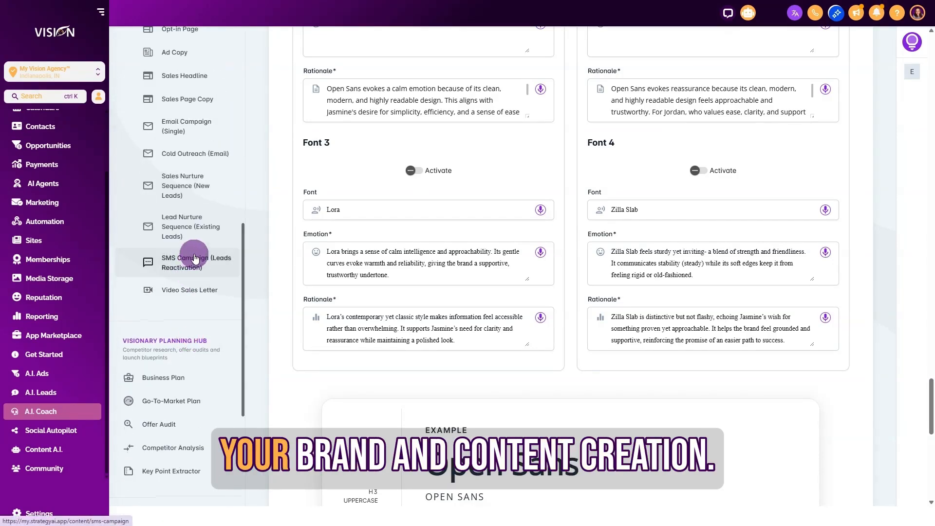
Step: Open the Offer Playbooks page in the Learning Hub
scroll(258, 243, "up", 10)
scroll(230, 190, "up", 10)
left_click(179, 331)
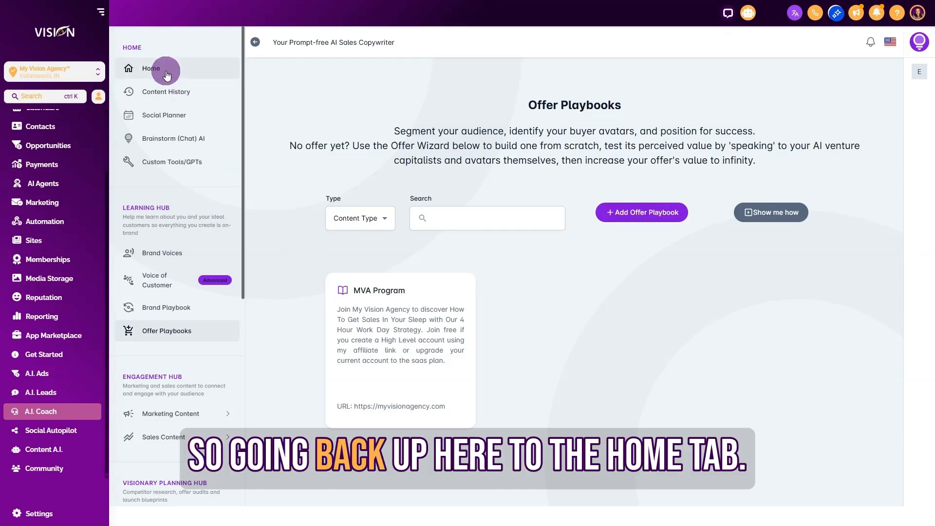
Step: Return to Home and start the Content Repurposing workflow from the available workflows
left_click(165, 74)
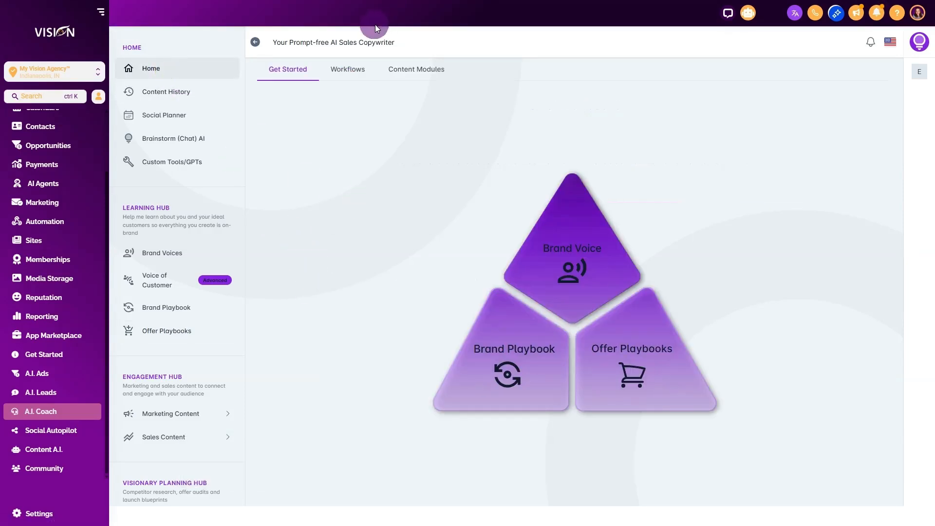
left_click(353, 71)
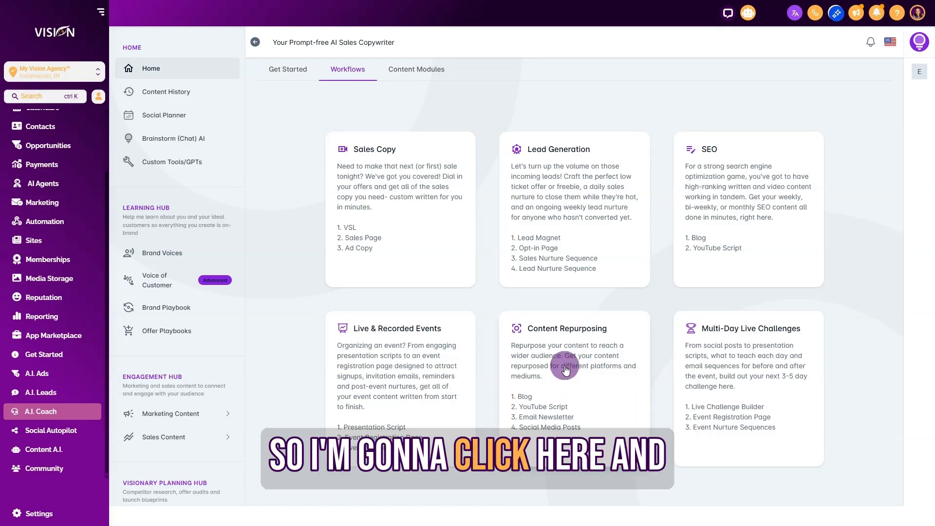
left_click(565, 370)
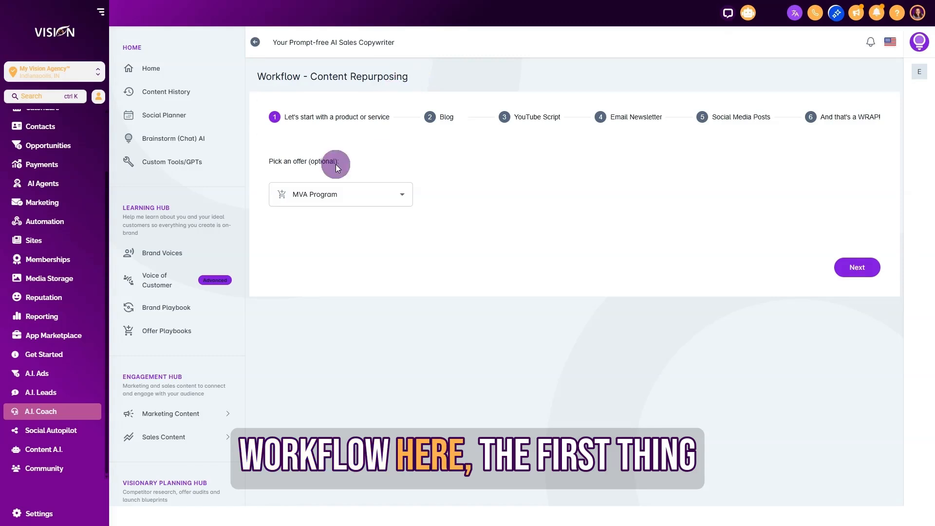
Step: Keep MVA Program as the workflow's offer and advance to the Blog stage
left_click(332, 201)
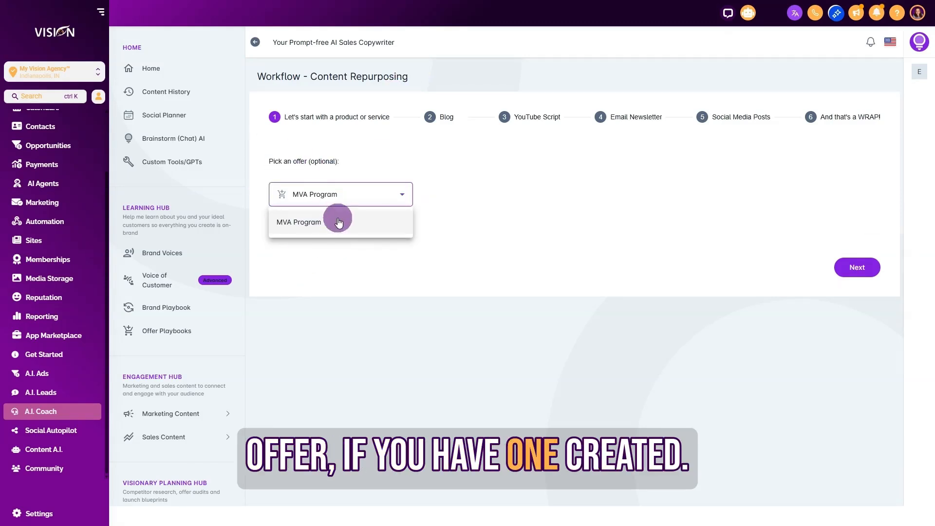
left_click(372, 145)
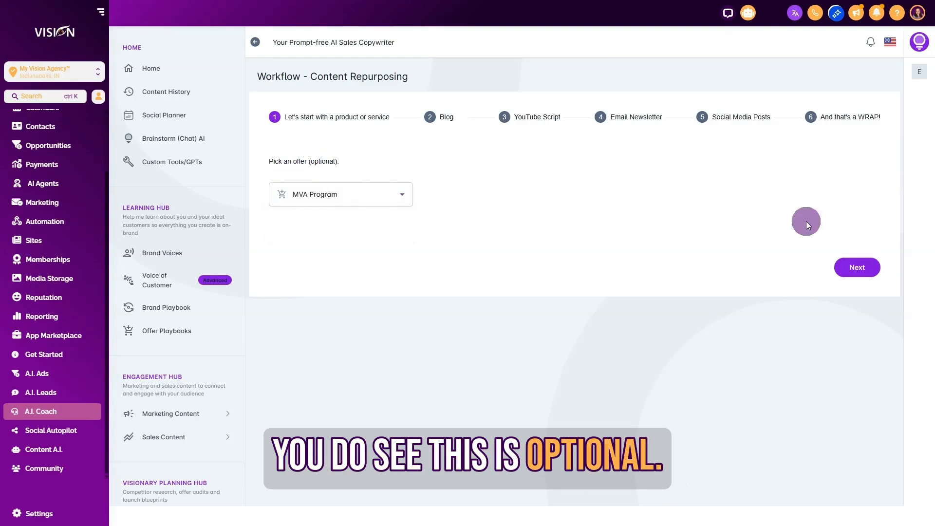
left_click(859, 269)
left_click(430, 129)
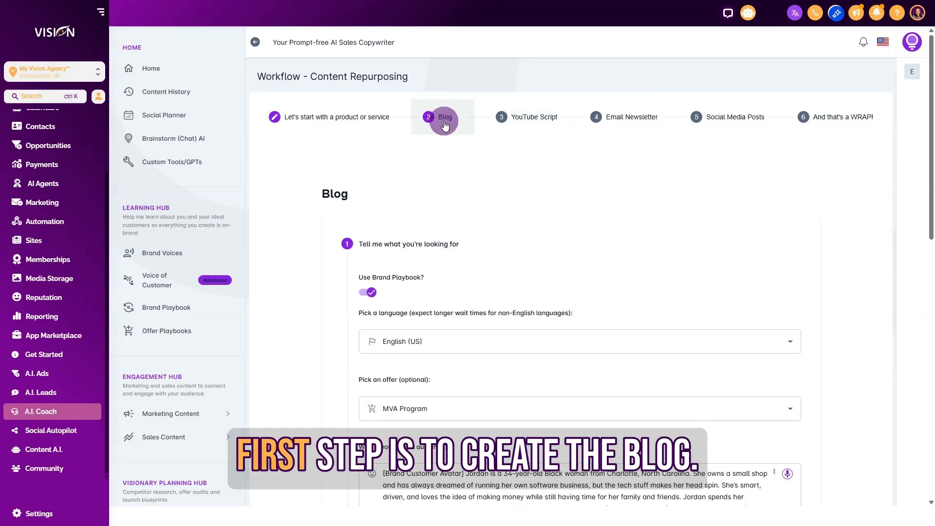
Step: Check the language choices for the blog and keep English (US), leaving Use Brand Playbook enabled
scroll(761, 237, "down", 3)
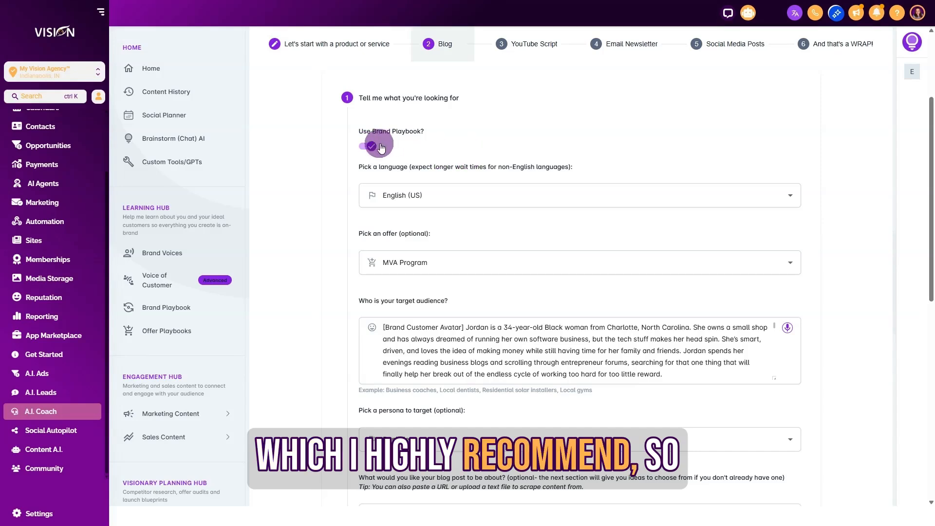
left_click(466, 196)
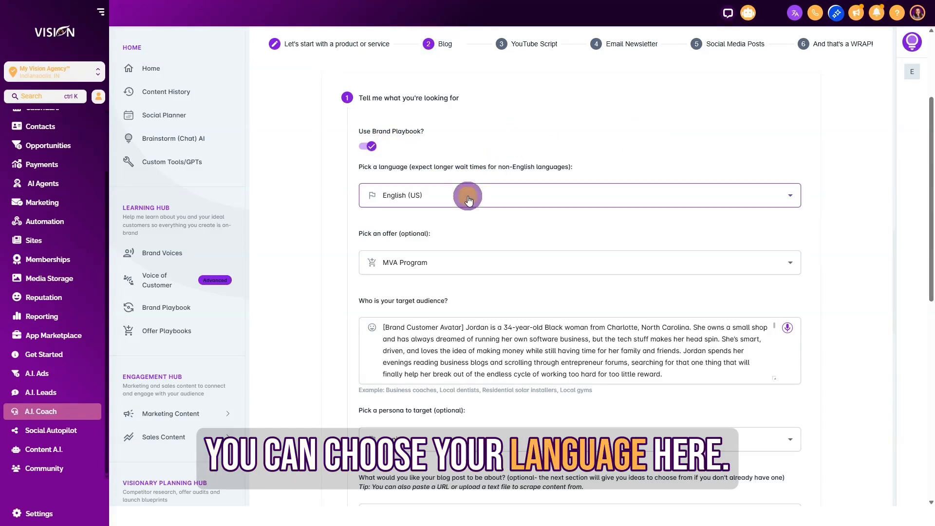
scroll(422, 285, "up", 4)
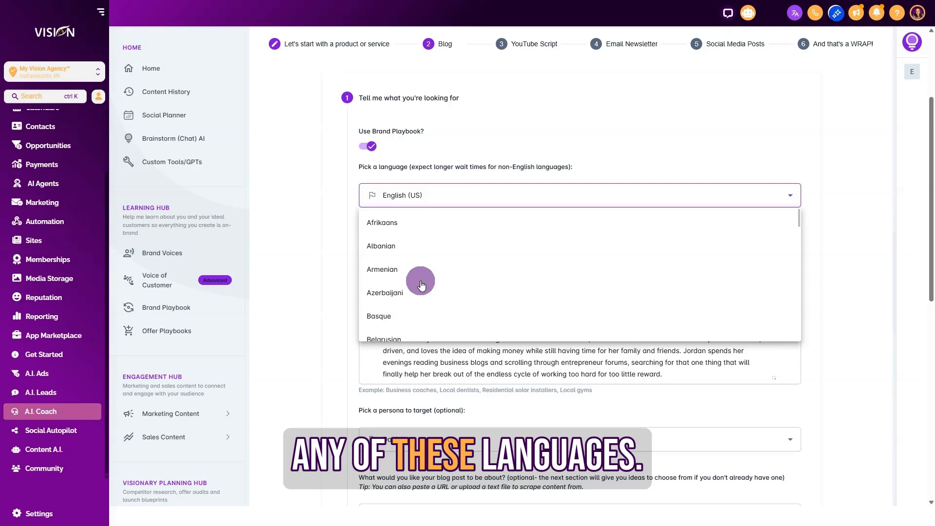
scroll(421, 285, "down", 4)
left_click(482, 220)
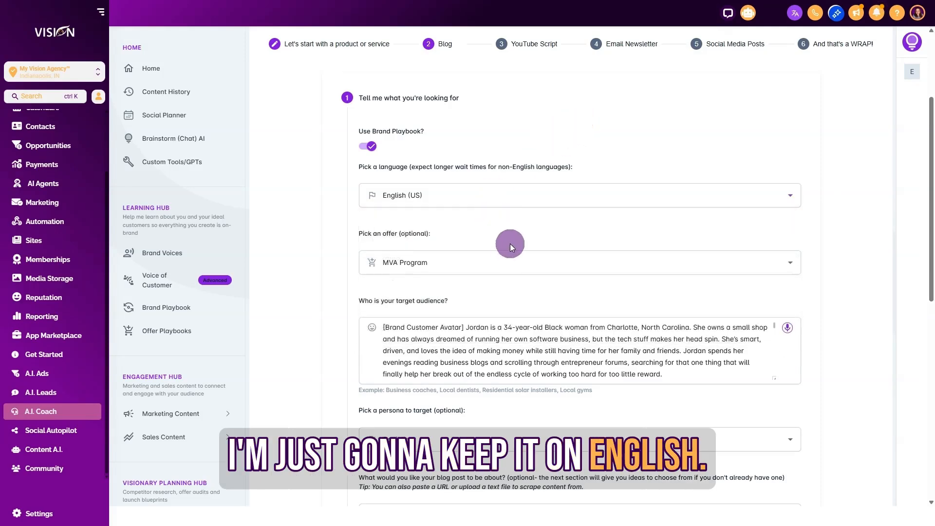
Step: Keep MVA Program as the blog's offer and target the boutique-owner persona, the last one listed
scroll(486, 219, "down", 3)
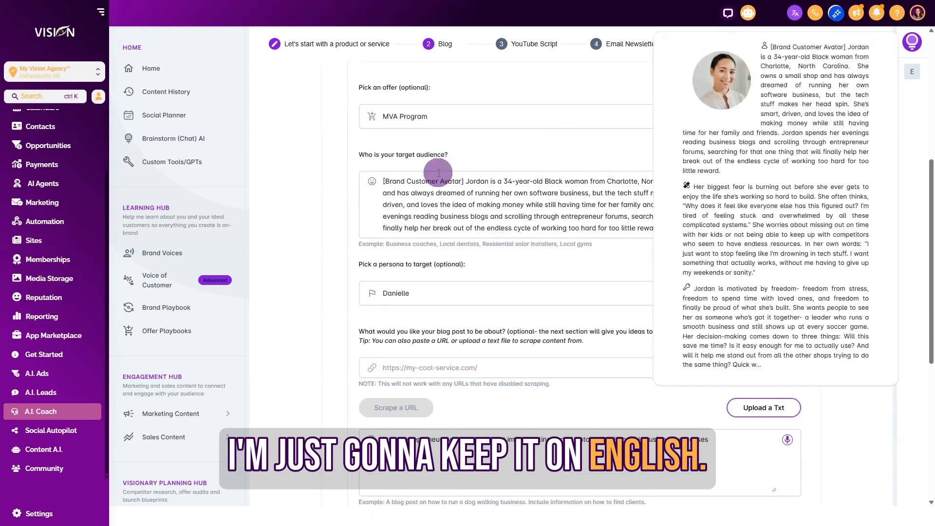
left_click(420, 118)
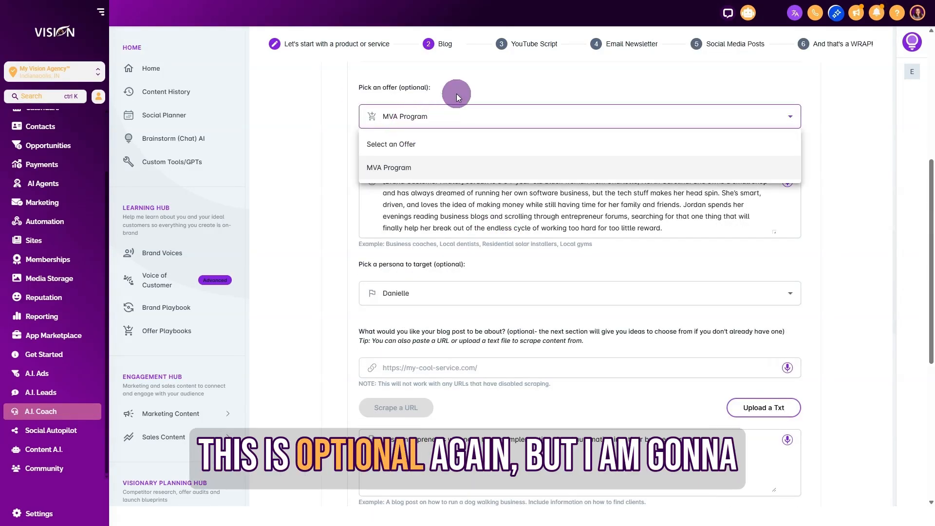
left_click(432, 165)
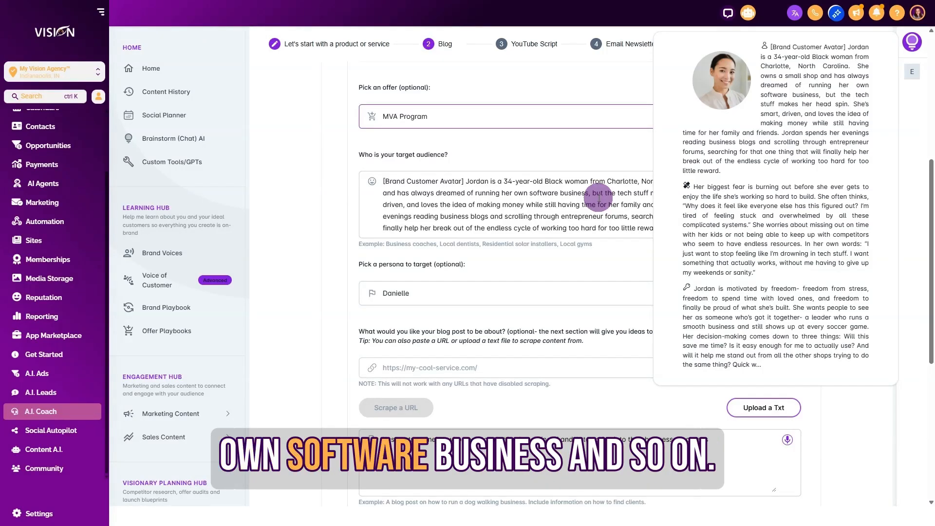
left_click(418, 295)
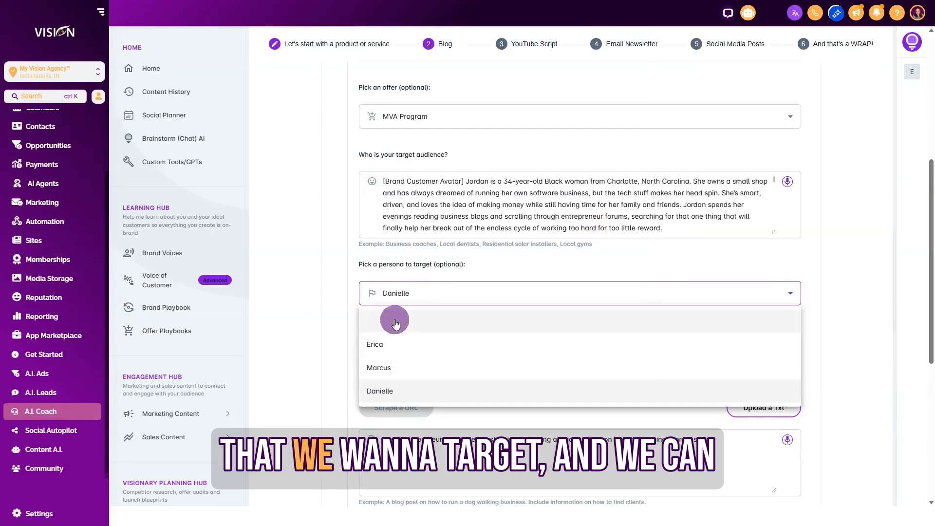
mouse_move(392, 384)
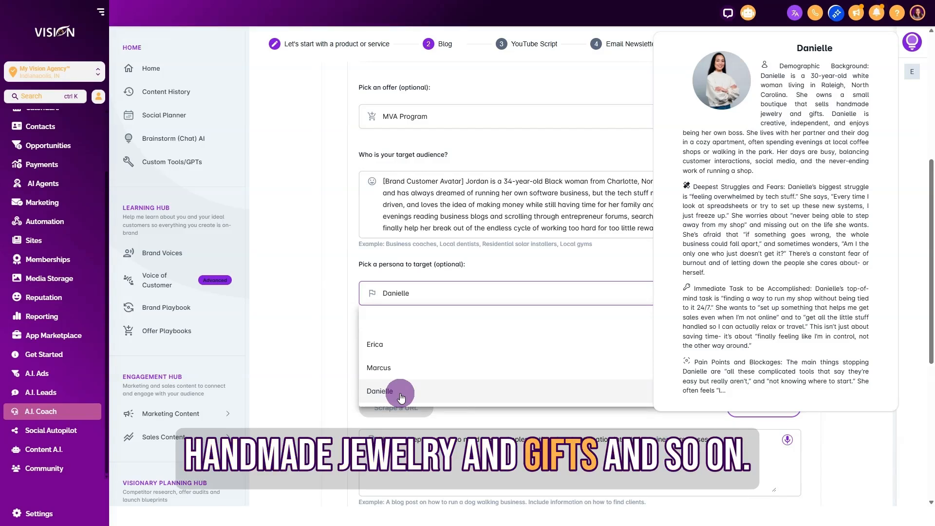
left_click(400, 393)
Step: Check the blog's topic and its target keywords, keeping "businesses, ai, automation" as the keywords
scroll(605, 335, "down", 3)
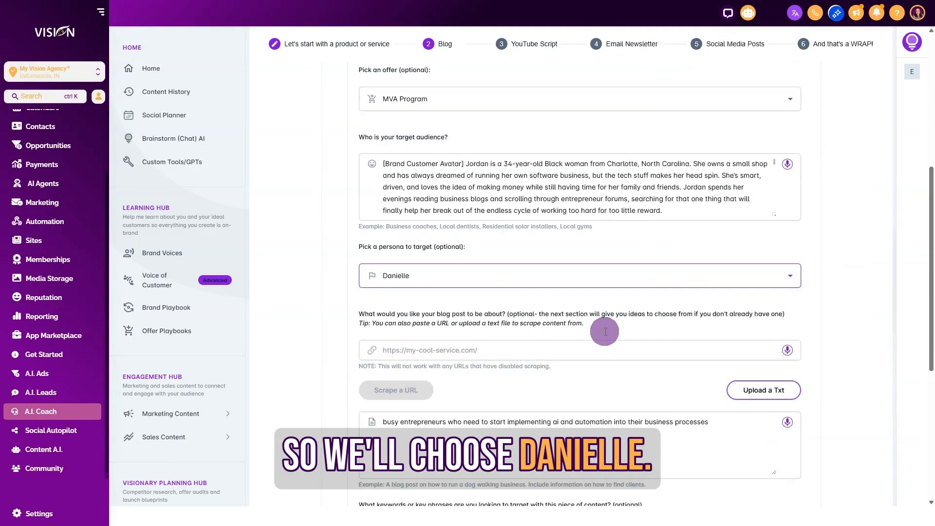
left_click_drag(360, 234, 620, 253)
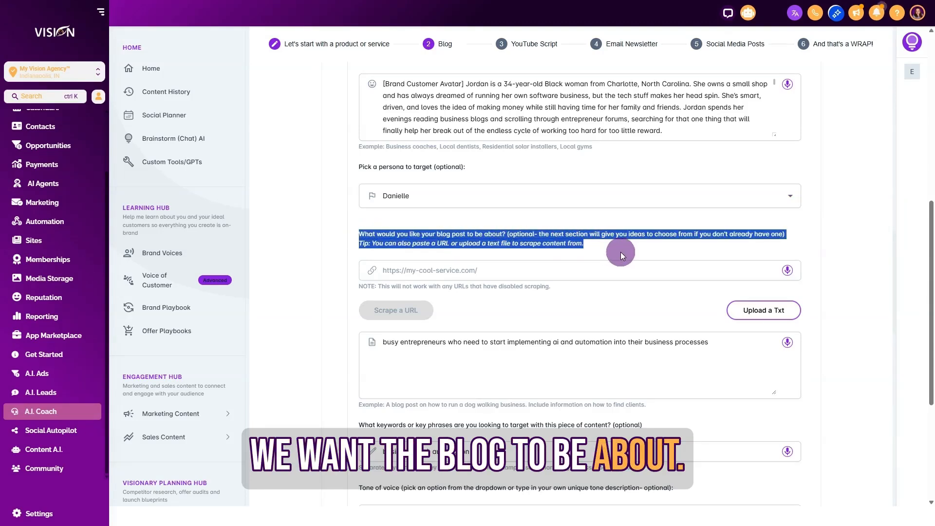
triple_click(460, 343)
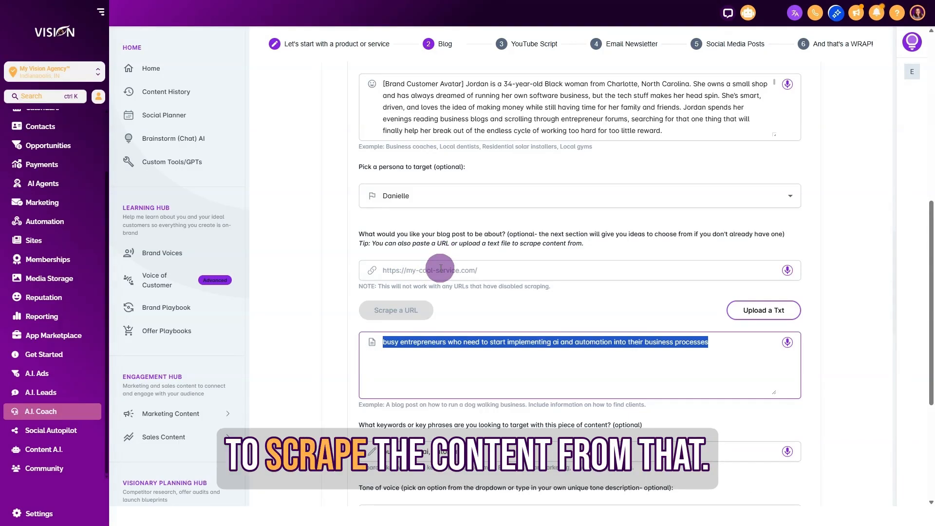
scroll(486, 302, "down", 2)
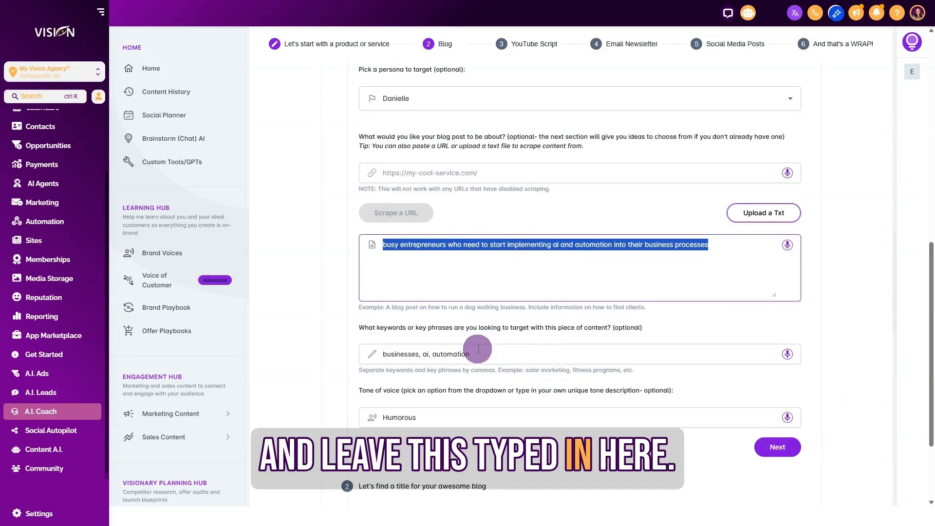
left_click_drag(475, 354, 376, 355)
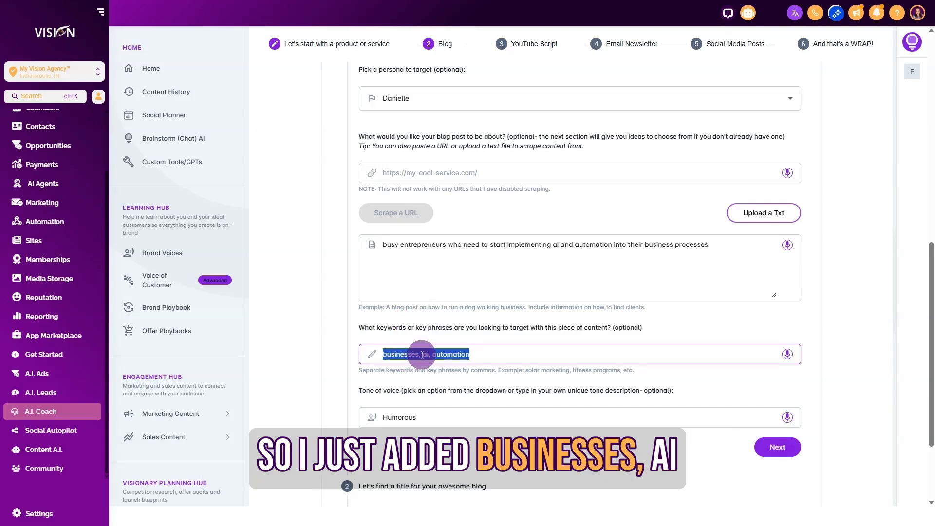
left_click(481, 352)
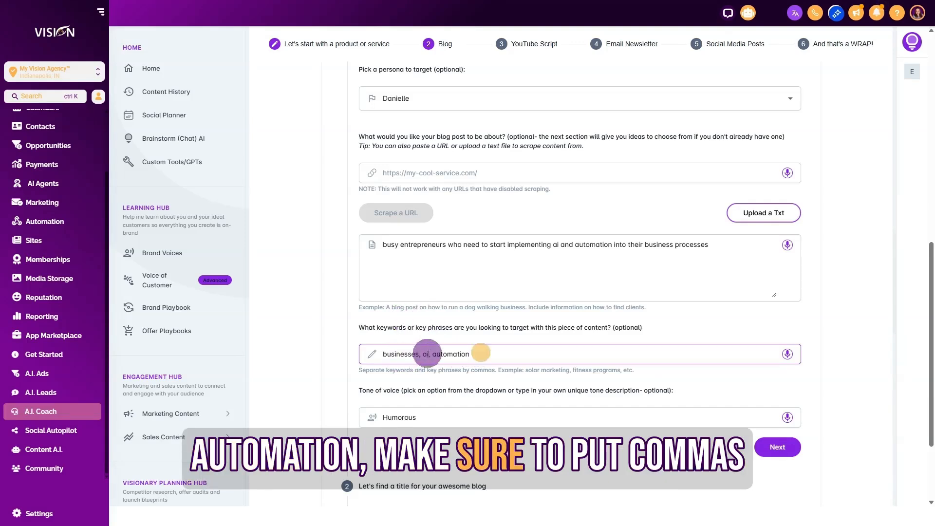
Step: Change the blog's tone of voice to Sassy and continue to the title suggestions
scroll(482, 370, "down", 2)
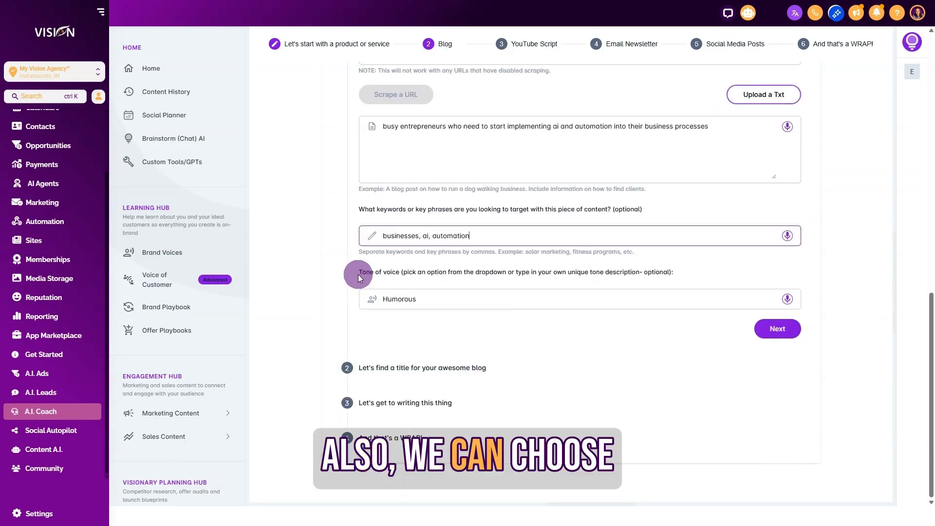
left_click(427, 298)
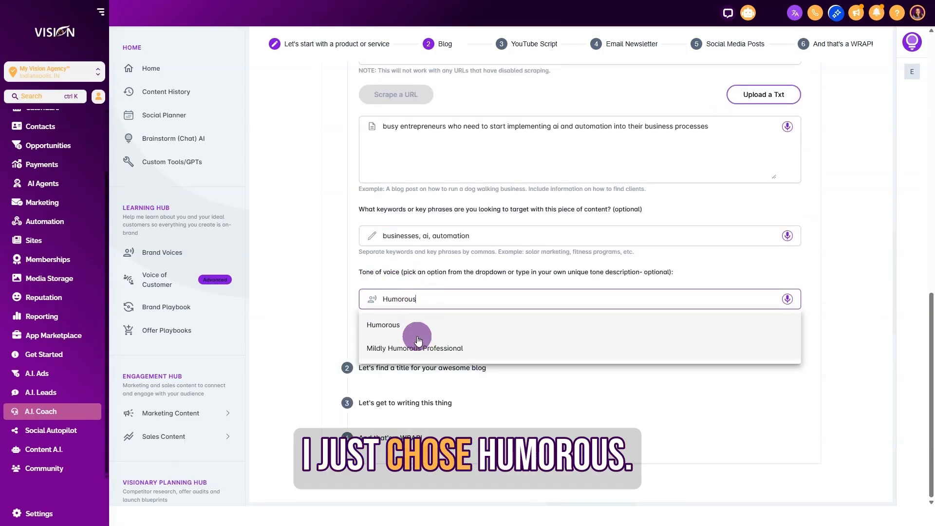
key("BackSpace")
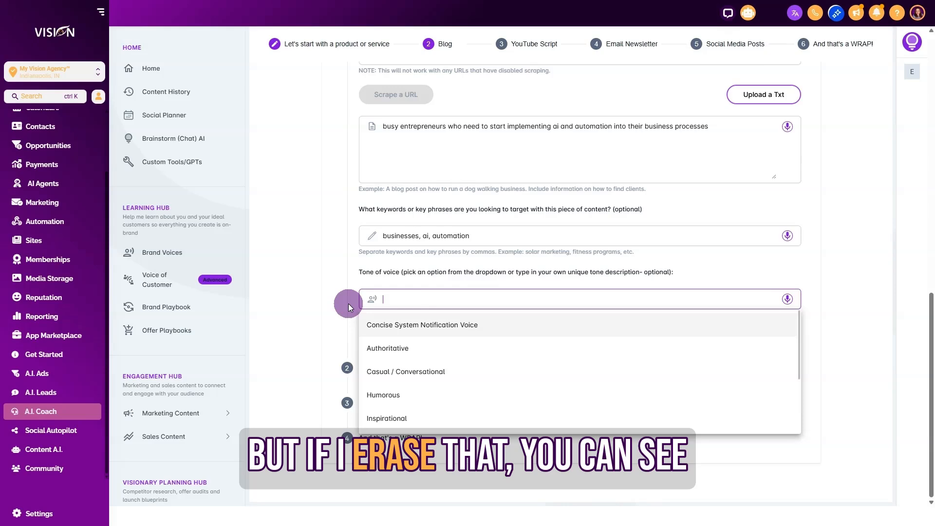
scroll(417, 339, "down", 4)
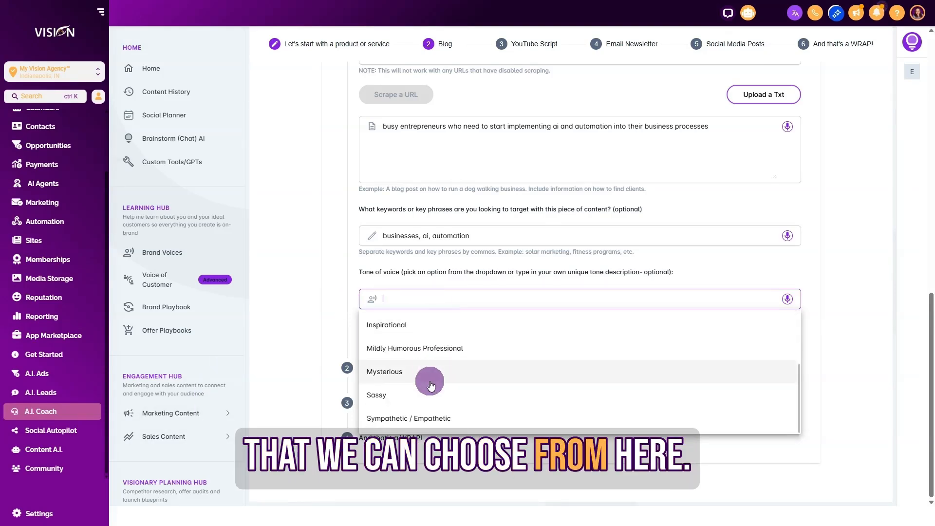
left_click(408, 395)
left_click(777, 329)
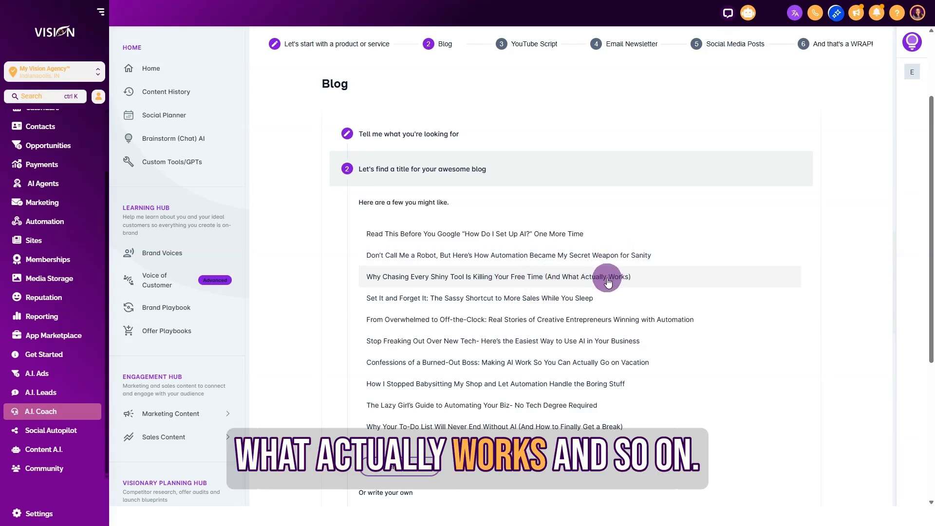
Step: Choose the title "Why Chasing Every Shiny Tool Is Killing Your Free Time (And What Actually Works)" and continue to the writing stage
left_click(489, 277)
scroll(633, 389, "down", 4)
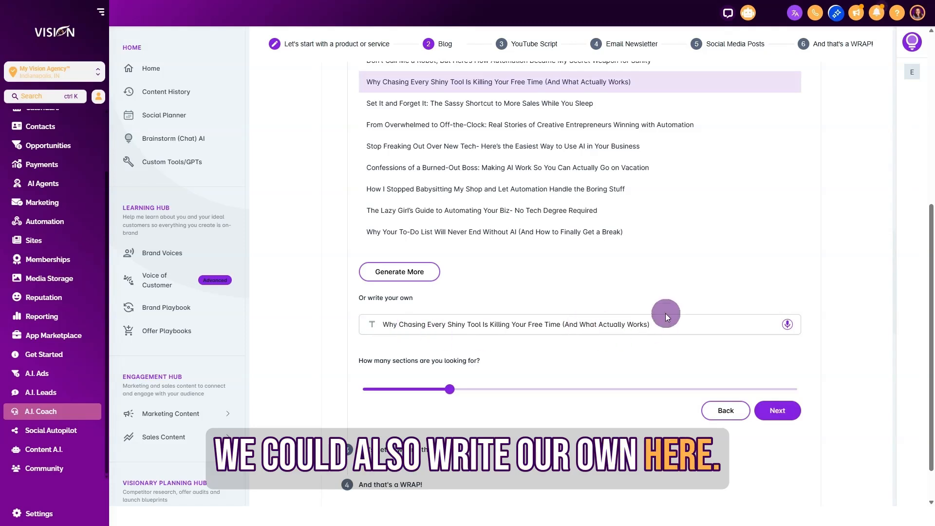
mouse_move(449, 389)
left_mouse_down()
mouse_move(688, 388)
mouse_move(426, 399)
mouse_move(462, 375)
left_mouse_up()
scroll(839, 366, "down", 1)
left_click(781, 365)
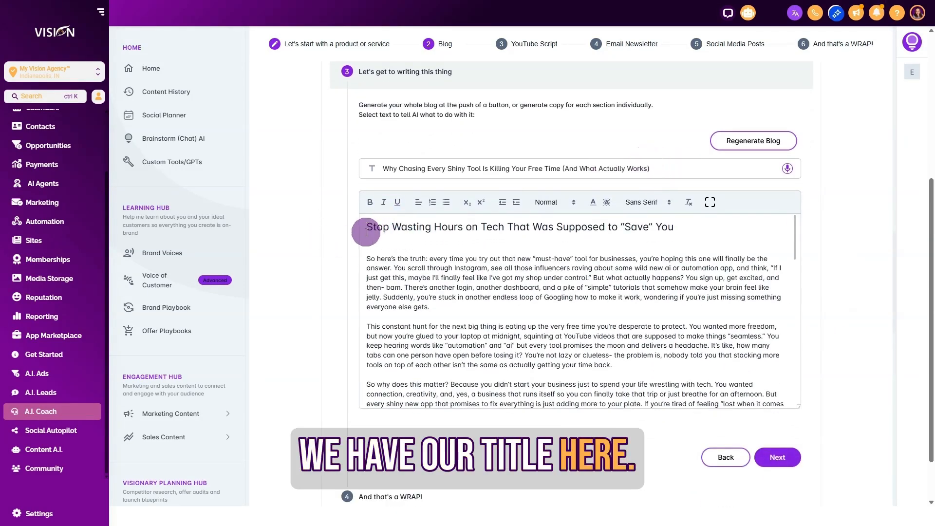
Step: Read through the generated blog and check the AI editing prompt for a selected phrase in the second paragraph
scroll(556, 315, "down", 10)
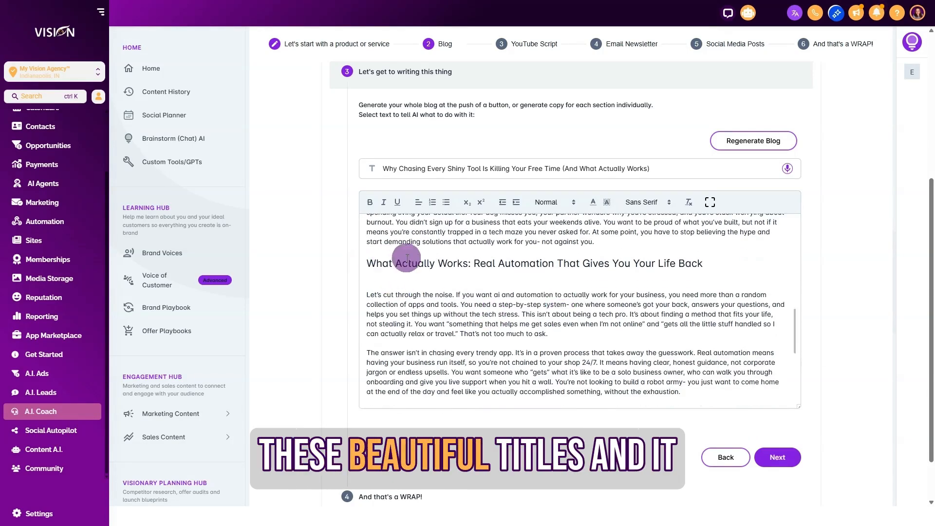
scroll(667, 363, "down", 5)
scroll(662, 359, "up", 12)
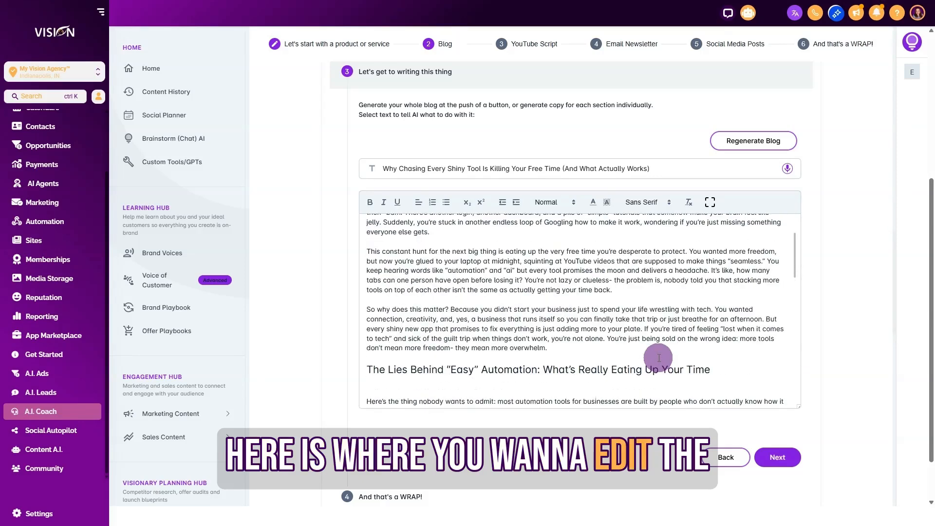
scroll(658, 358, "up", 3)
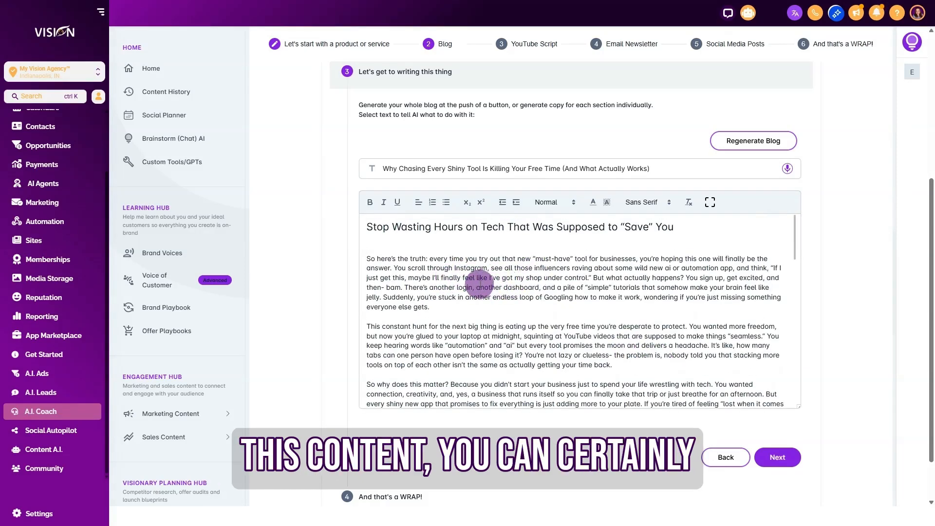
scroll(424, 323, "down", 1)
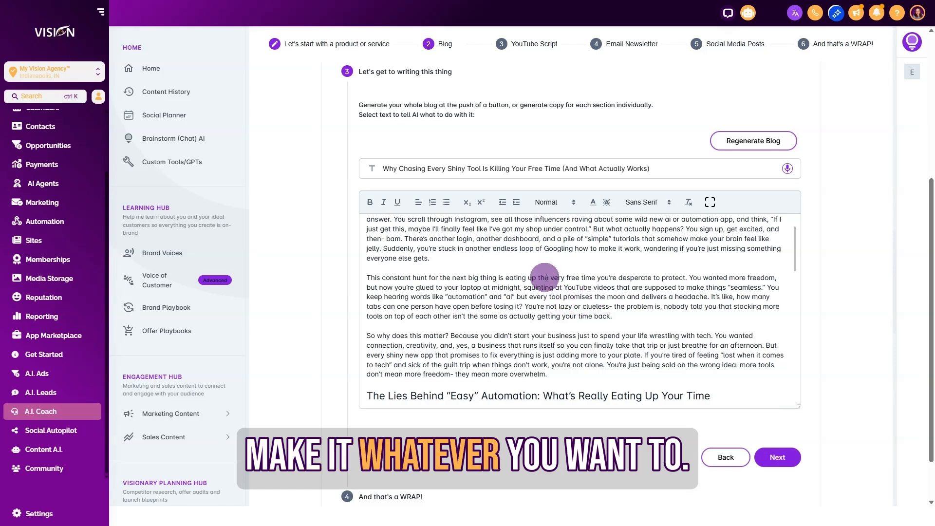
left_click_drag(516, 278, 672, 281)
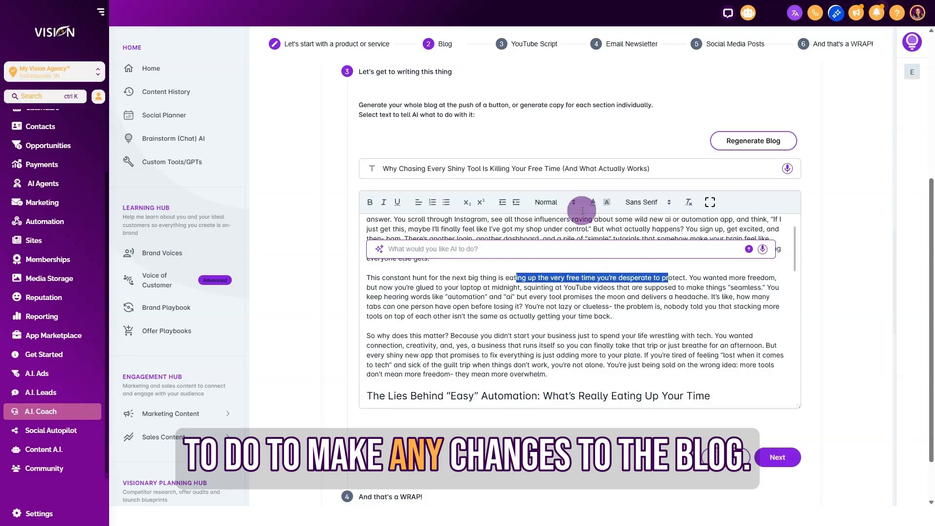
left_click(743, 292)
Step: Accept the generated blog text, advance to the blog's final stage and save the finished blog
scroll(681, 311, "down", 2)
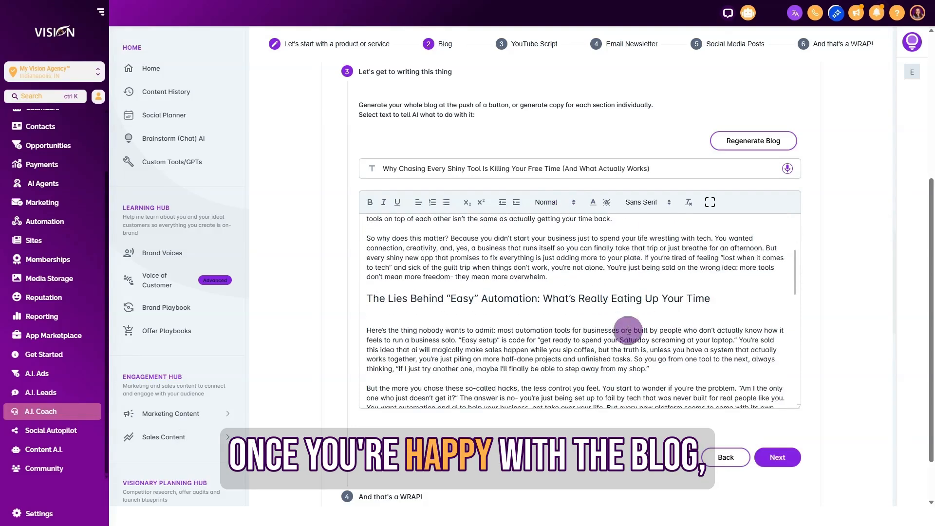
scroll(823, 421, "down", 1)
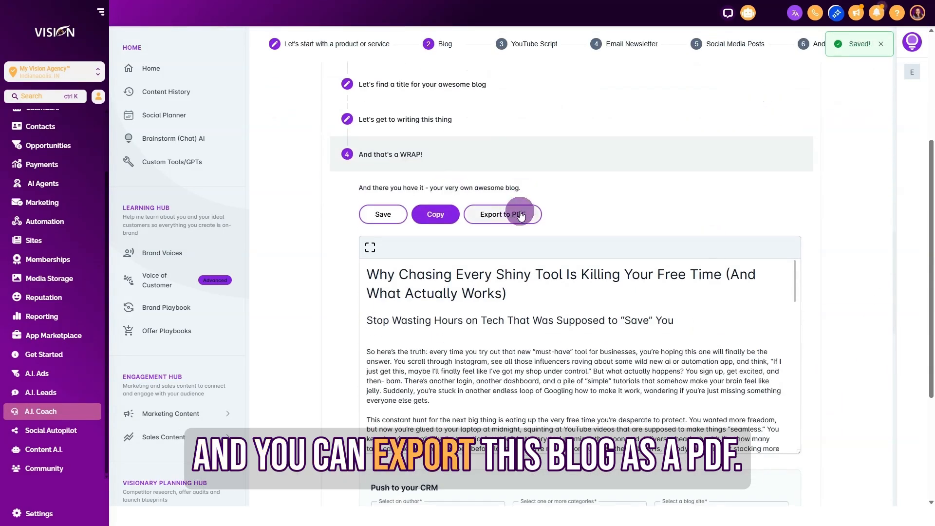
left_click(383, 215)
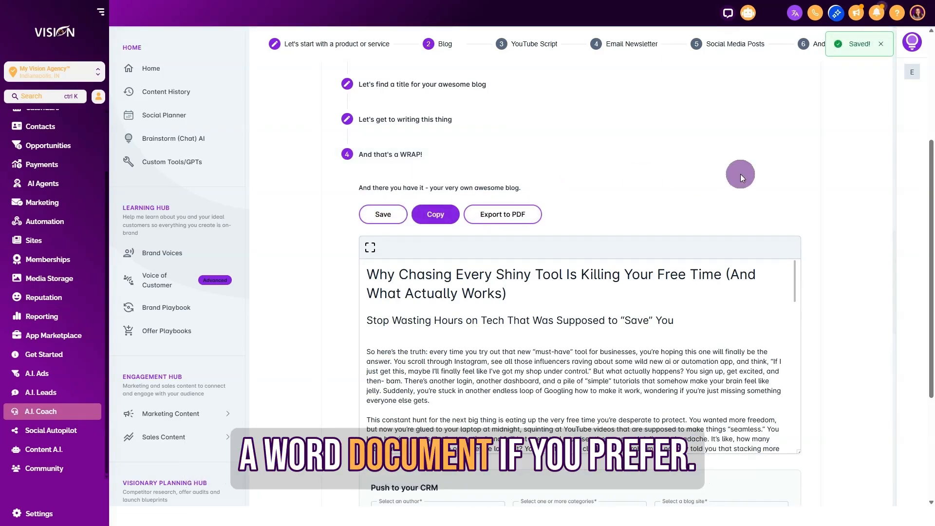
Step: Push the blog to the CRM with the preset author, the Marketing Suite [High Level] category and the Visionary Resellers Blog site
scroll(461, 326, "down", 3)
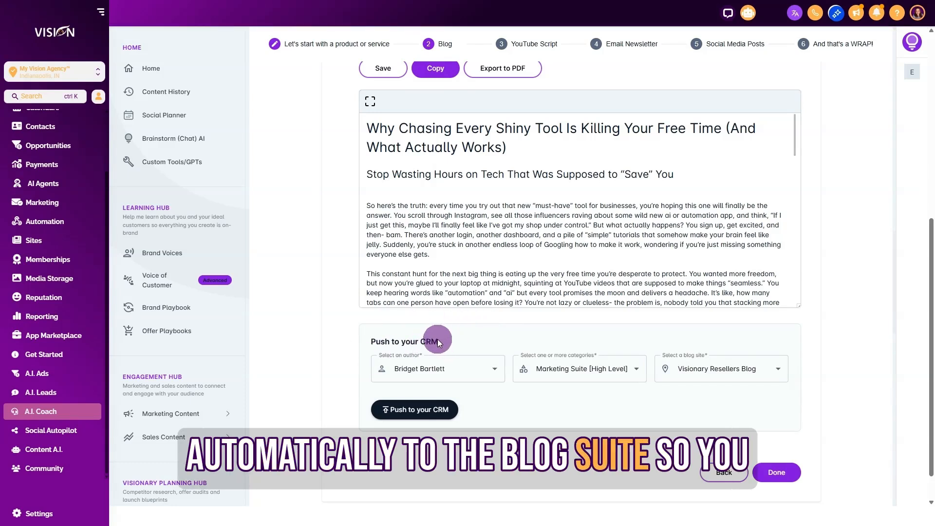
left_click(453, 368)
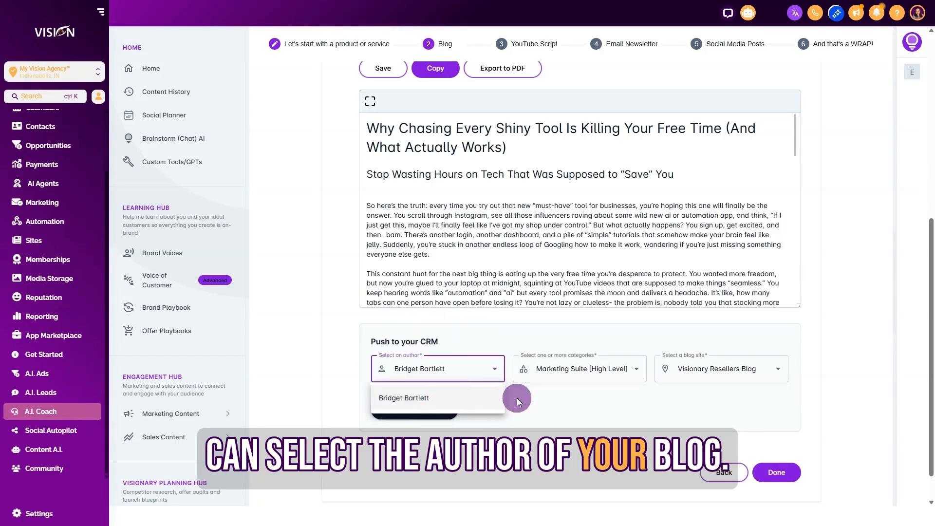
left_click(575, 370)
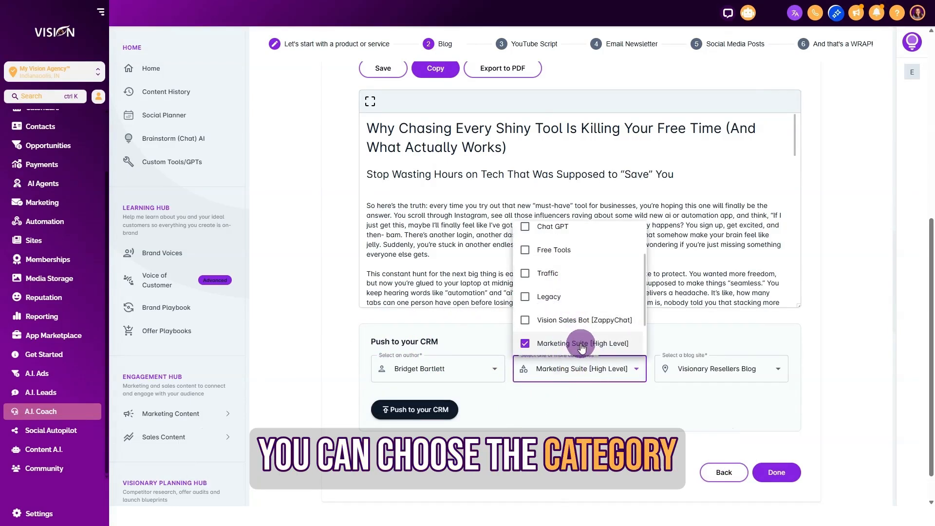
left_click(587, 399)
left_click(731, 373)
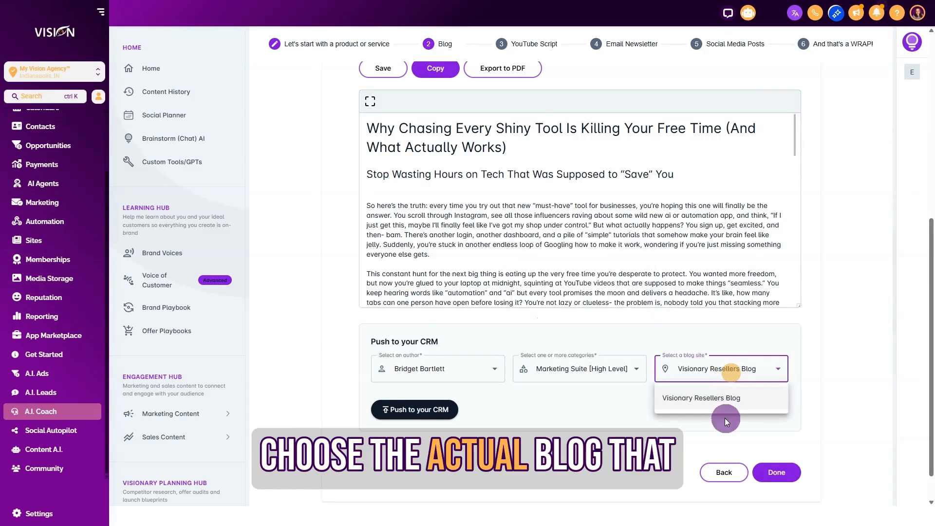
left_click(828, 374)
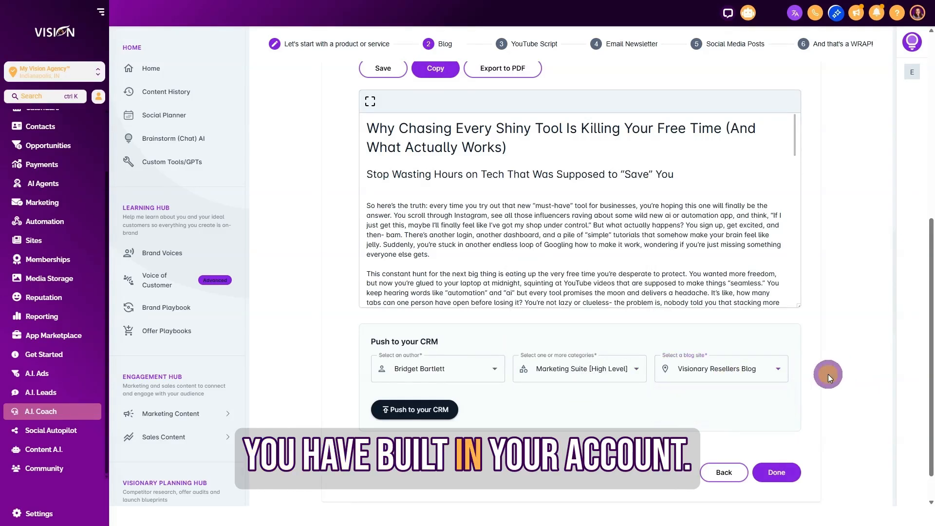
left_click(431, 411)
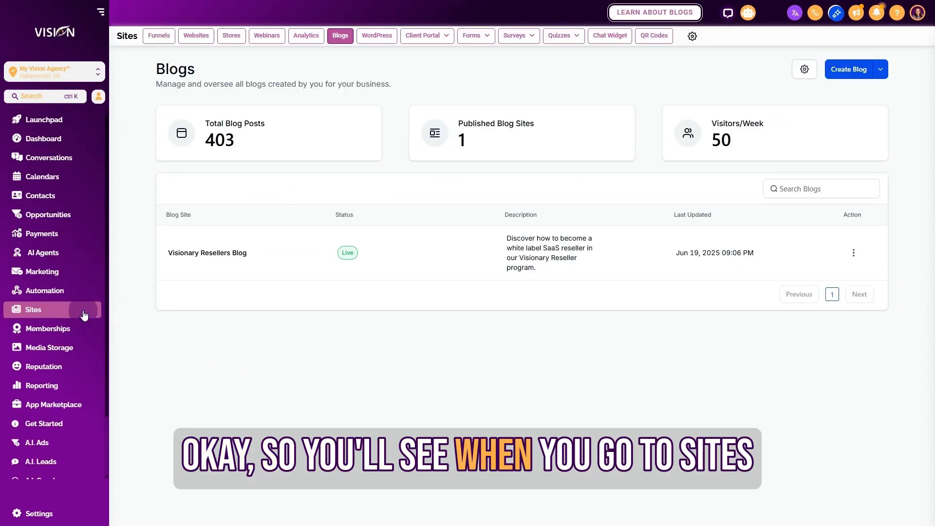
Step: Open the new draft post in the Visionary Resellers Blog and look through its content
left_click(222, 254)
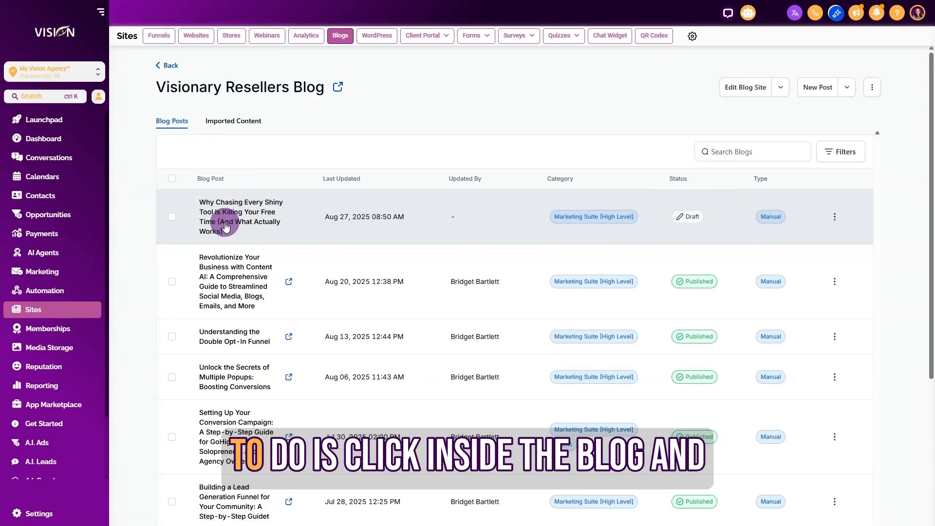
left_click(240, 215)
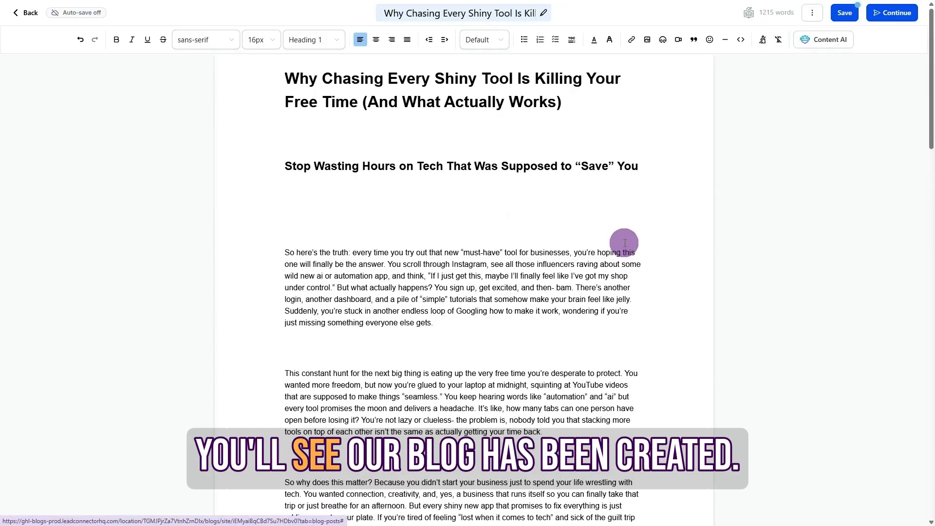
scroll(620, 243, "down", 10)
scroll(624, 243, "down", 5)
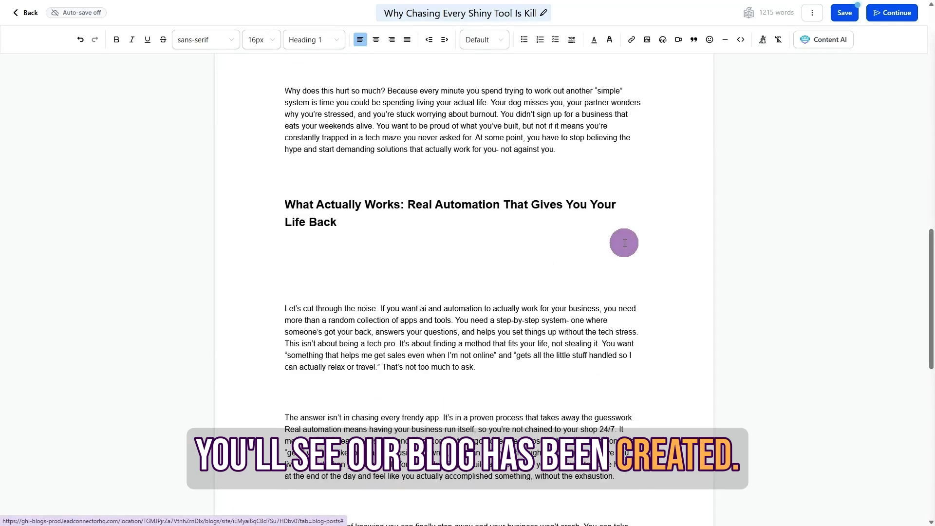
Step: Remove the blank lines between the subheading "Stop Wasting Hours on Tech That Was Supposed to 'Save' You" and the paragraph below it
scroll(624, 243, "up", 8)
scroll(624, 243, "up", 5)
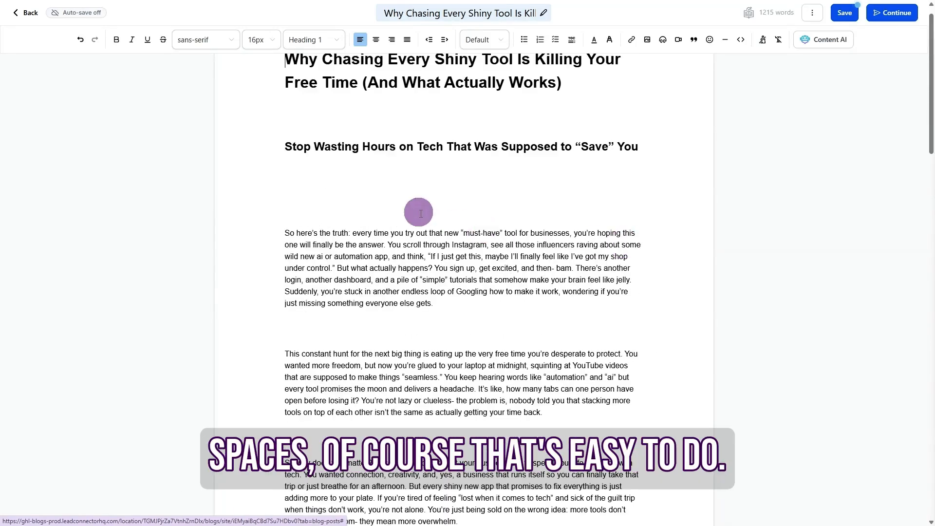
left_click(345, 178)
key("Delete")
key("Delete")
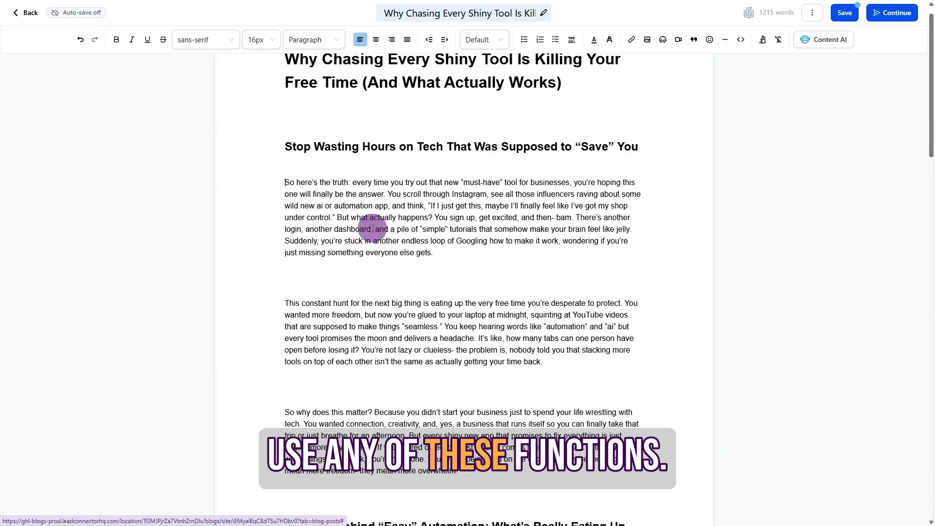
Step: Check the image insertion options for the gap below the blog's first paragraph, without inserting an image
scroll(316, 282, "up", 1)
left_click(295, 299)
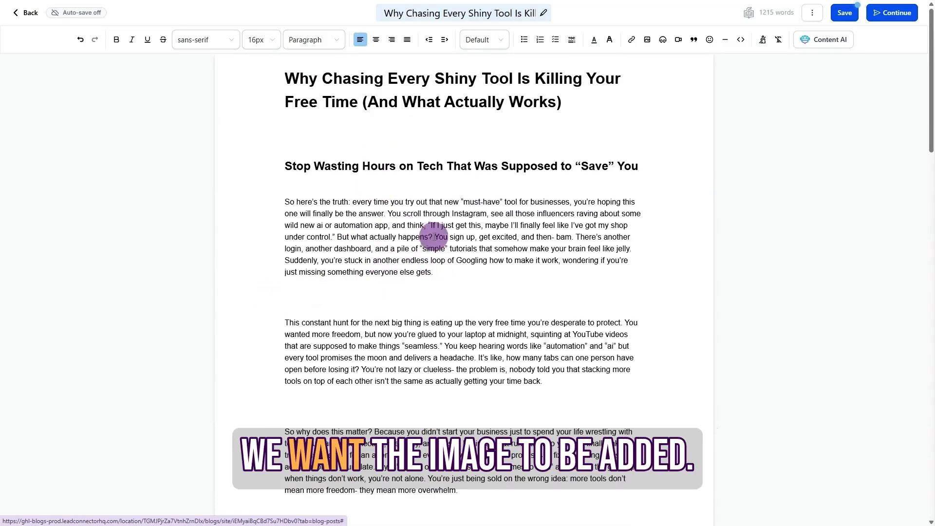
left_click(646, 39)
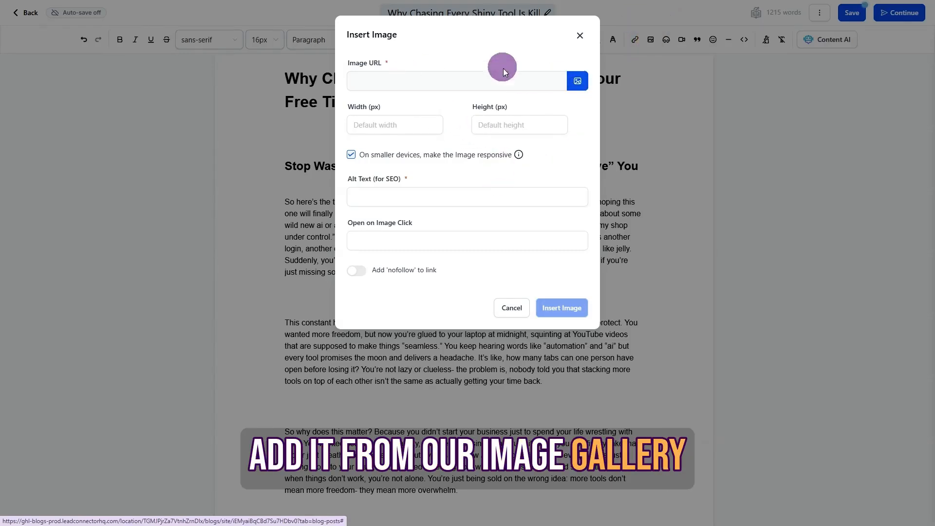
left_click(580, 35)
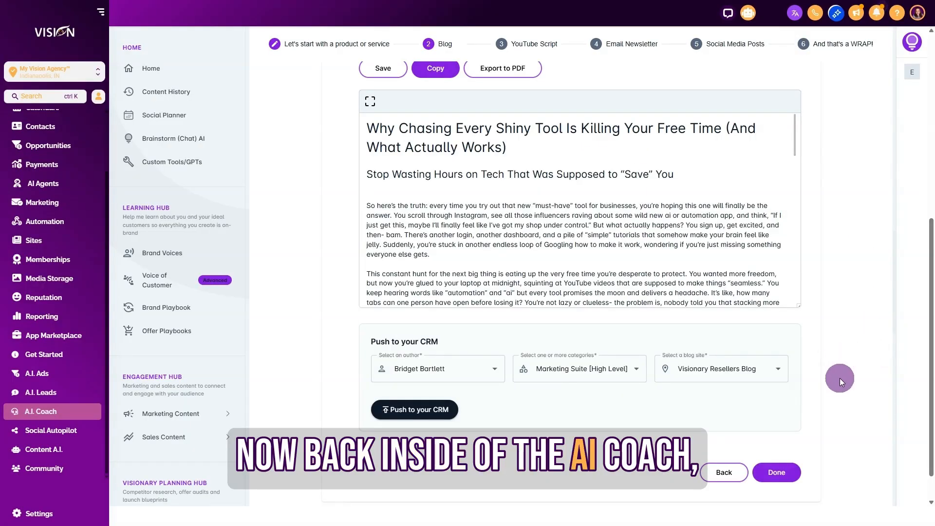
Step: Switch back to AI Coach, finish the blog stage and move on to the YouTube script, keeping English (US) and the MVA Program offer
left_click(786, 472)
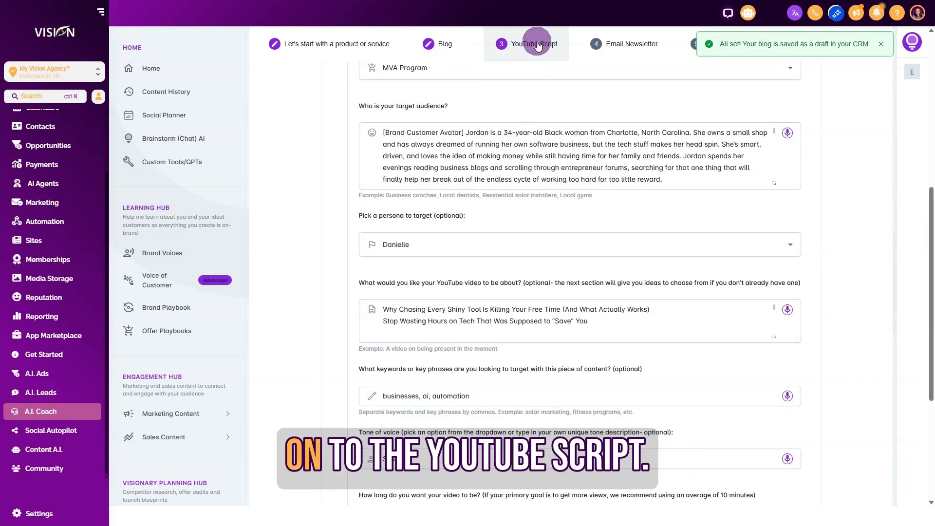
scroll(875, 187, "up", 6)
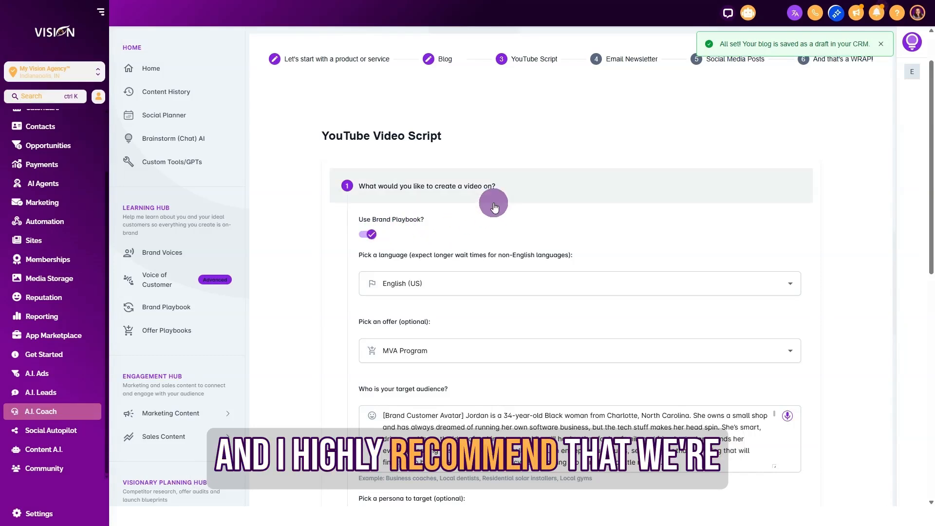
scroll(438, 219, "down", 1)
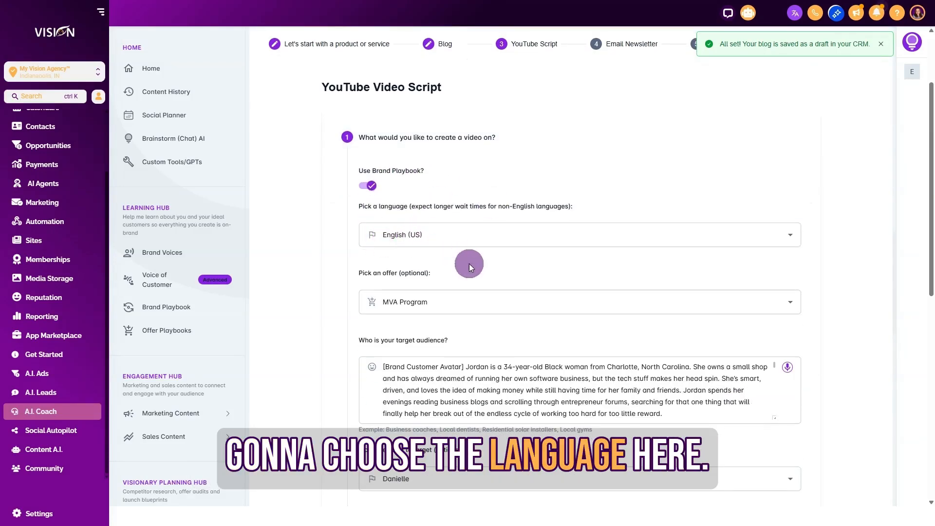
scroll(464, 260, "down", 2)
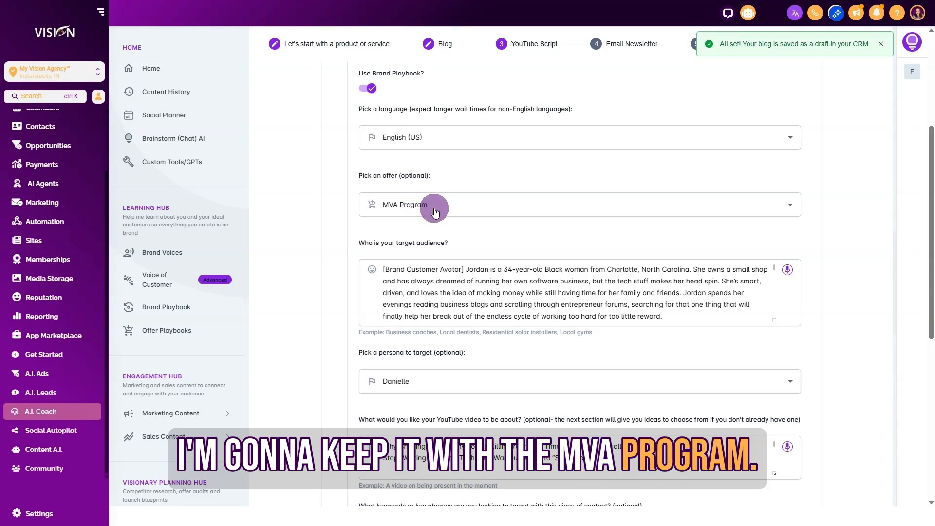
scroll(544, 238, "down", 2)
Step: Check the target audience profile and set the video's target persona to the print and copy shop owner from Houston, Texas
mouse_move(470, 155)
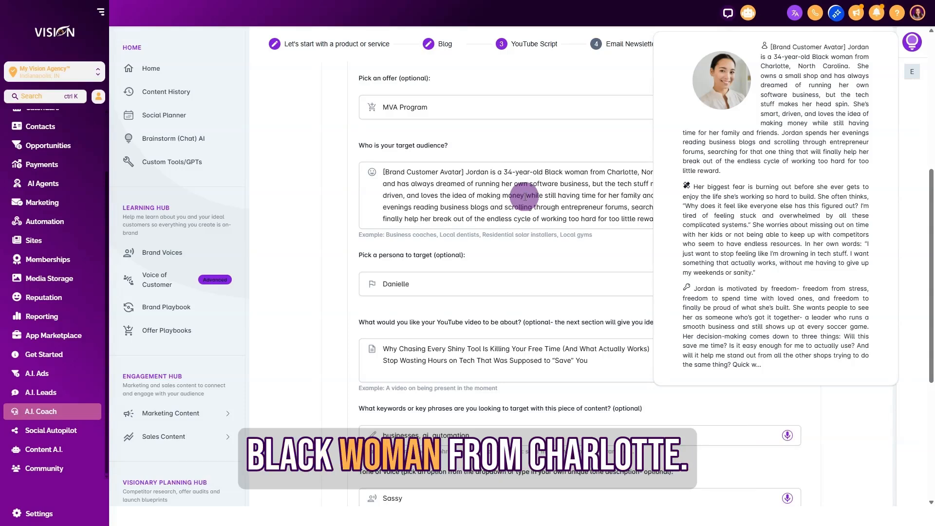
left_click(481, 289)
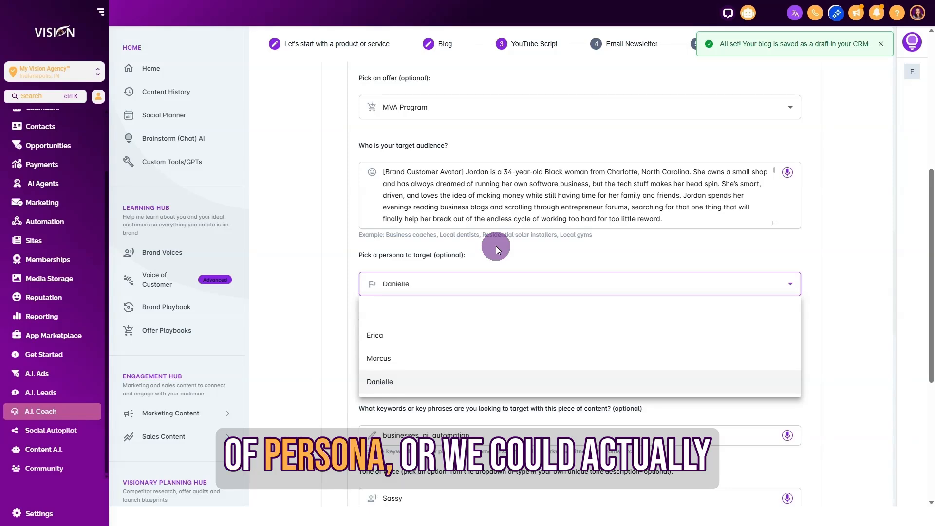
mouse_move(382, 353)
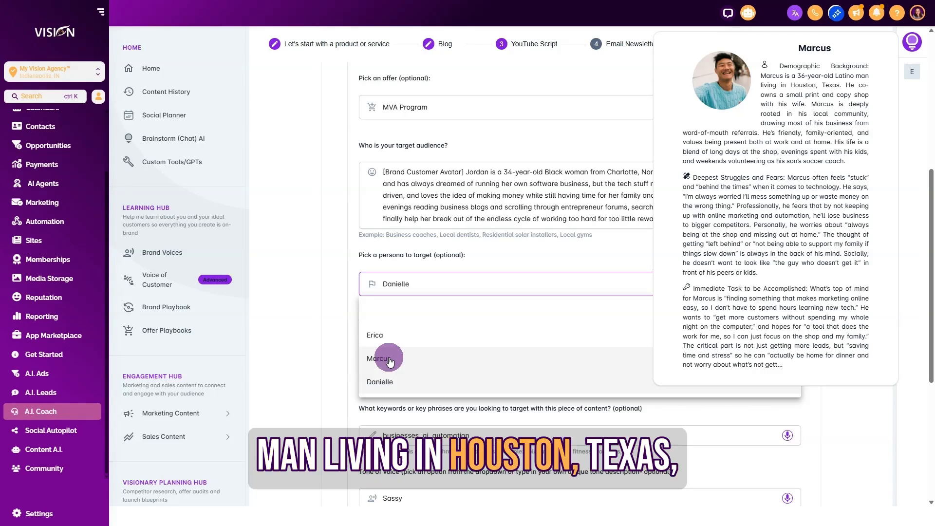
left_click(389, 360)
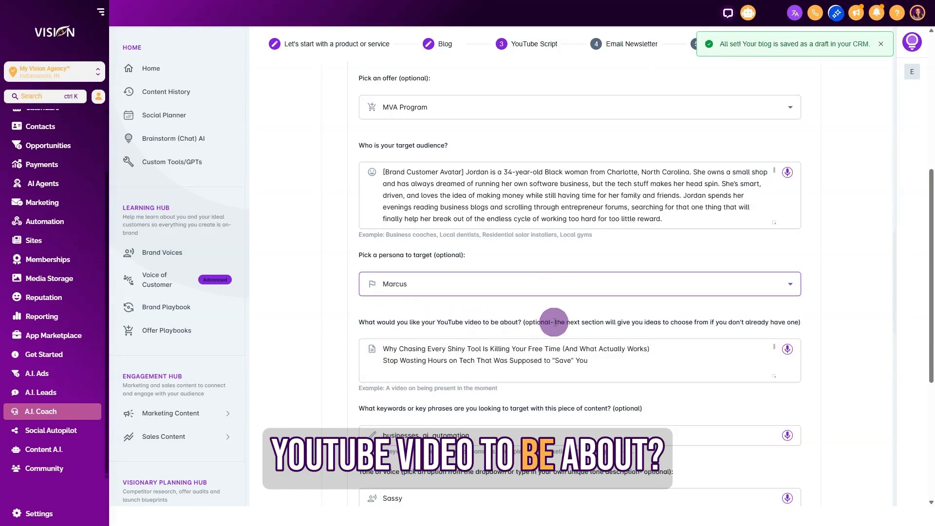
Step: Review the video topic text carried over from the blog and the comma-separated target keywords
left_click_drag(383, 348, 681, 345)
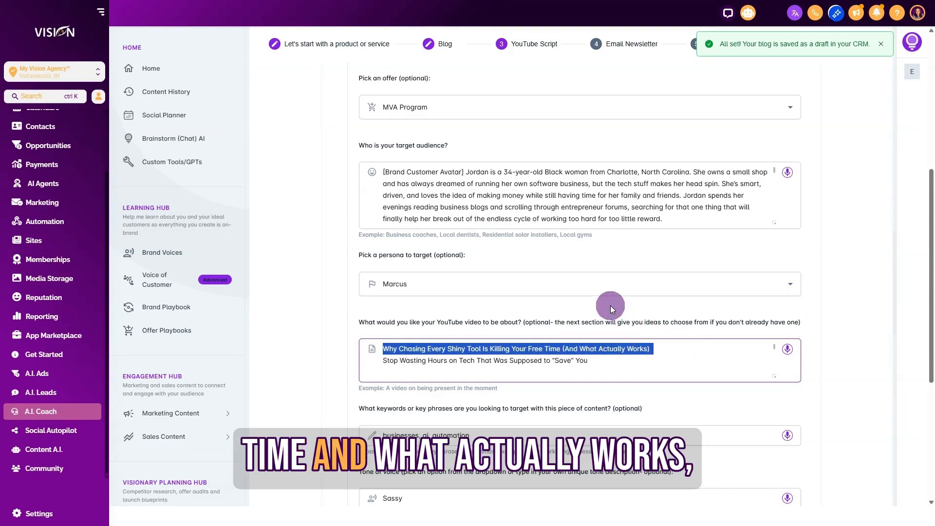
scroll(859, 335, "down", 2)
left_click(607, 223)
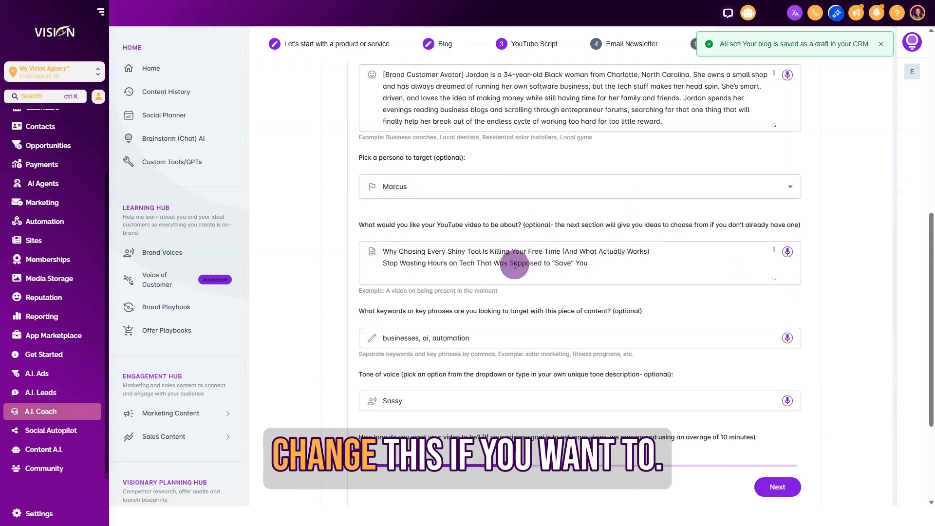
scroll(617, 267, "down", 1)
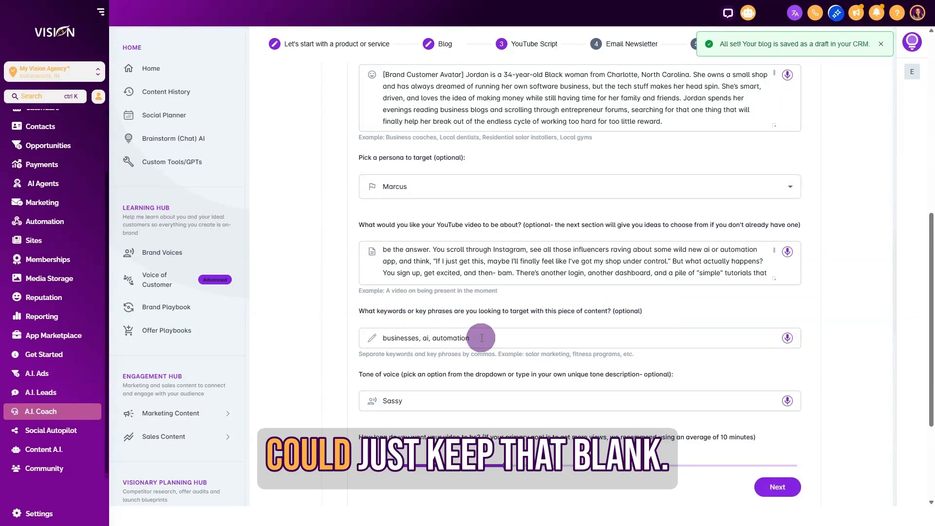
triple_click(422, 338)
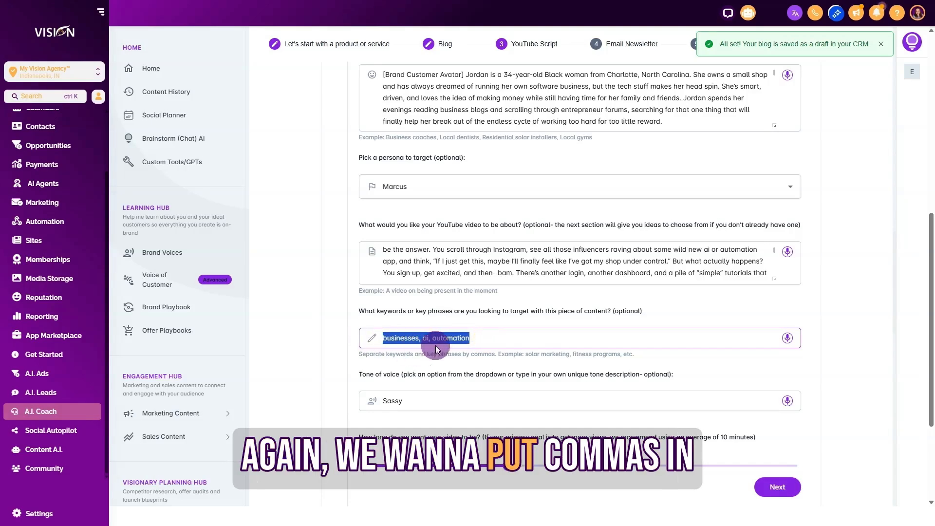
Step: Change the YouTube script's tone of voice to Humorous
scroll(487, 297, "down", 2)
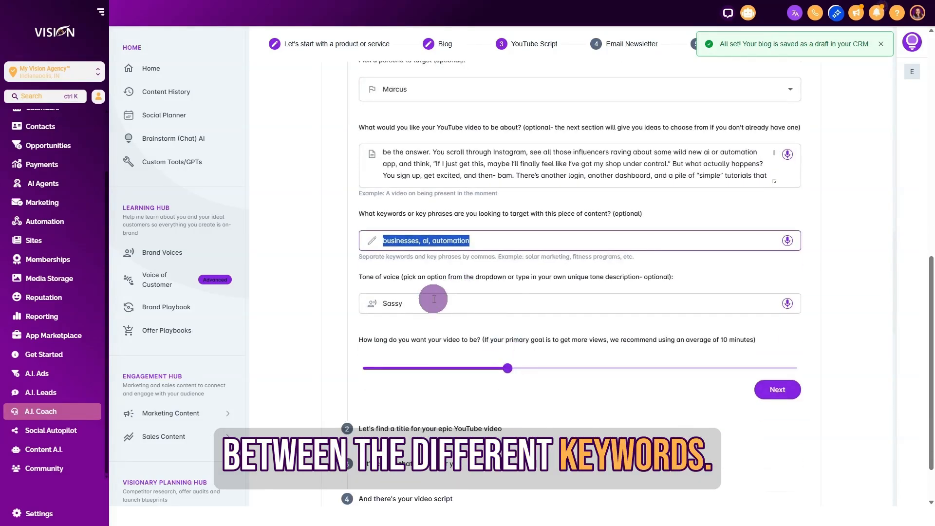
left_click(397, 300)
left_click(394, 336)
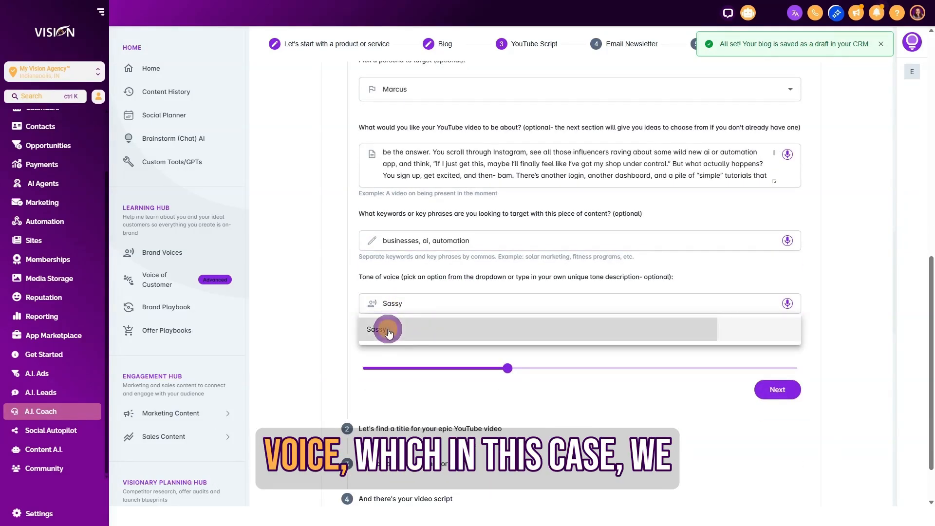
left_click_drag(413, 305, 385, 309)
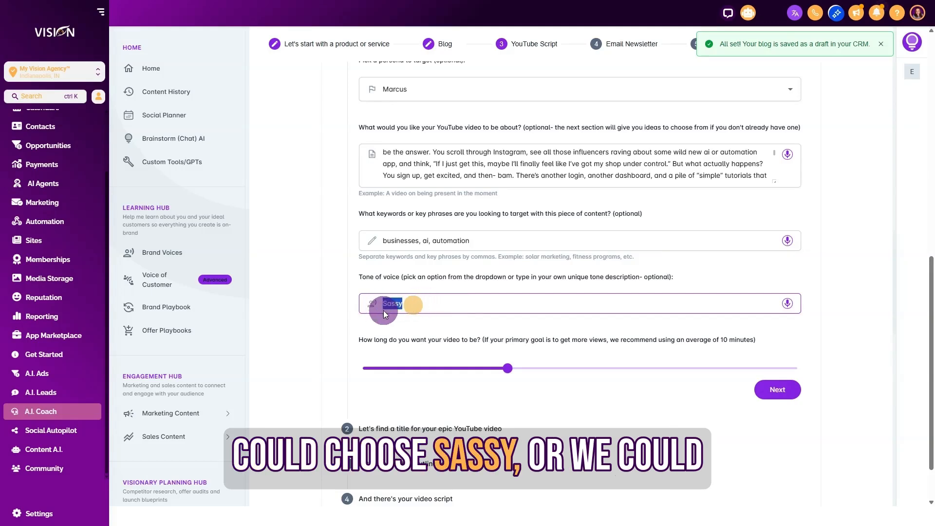
key("BackSpace")
key("BackSpace")
scroll(425, 383, "down", 4)
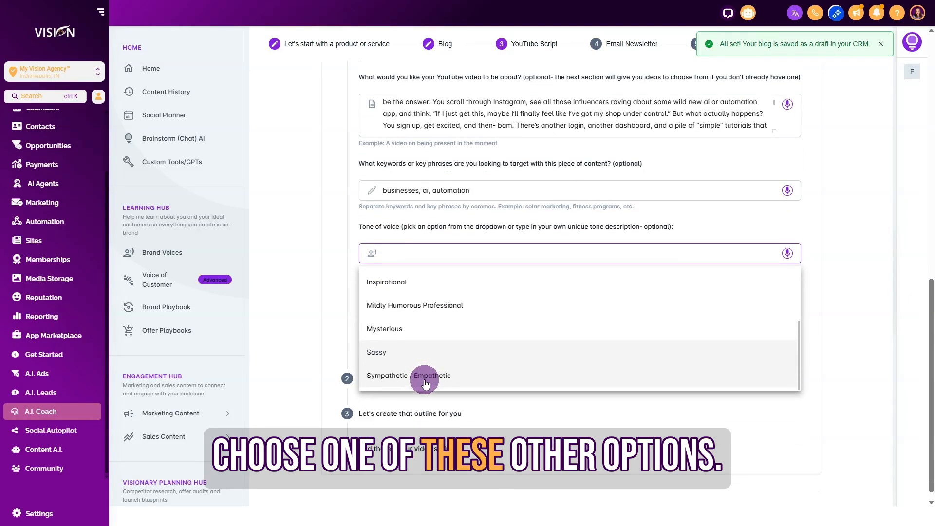
scroll(404, 316, "up", 2)
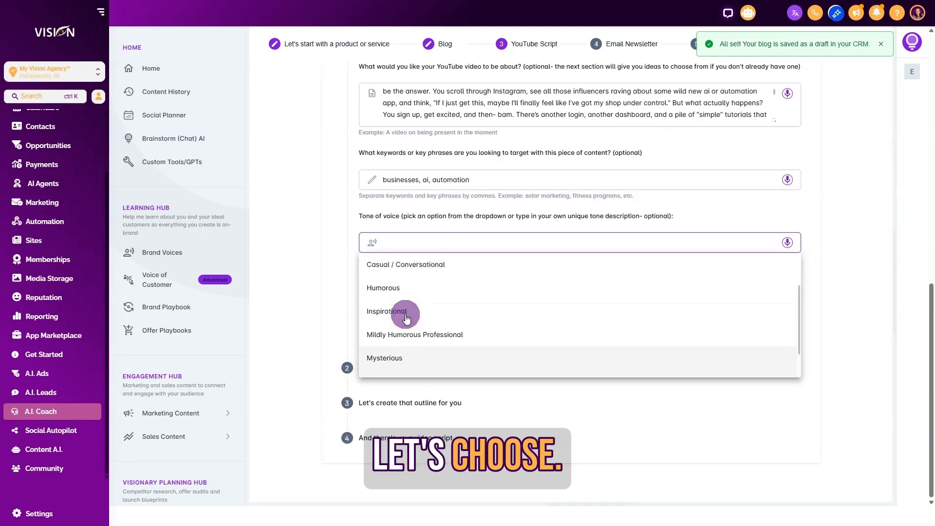
left_click(399, 293)
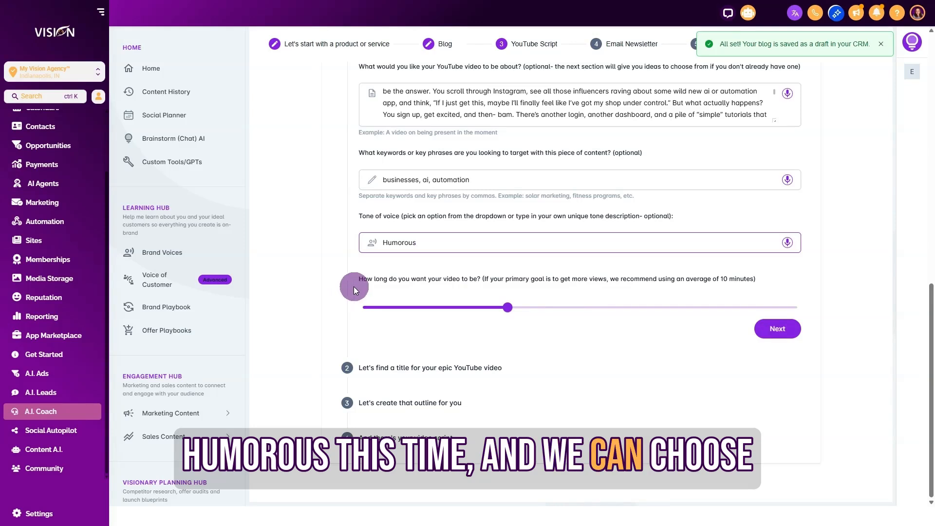
Step: Keep the video length at 10 minutes and generate title suggestions for the YouTube video
mouse_move(511, 310)
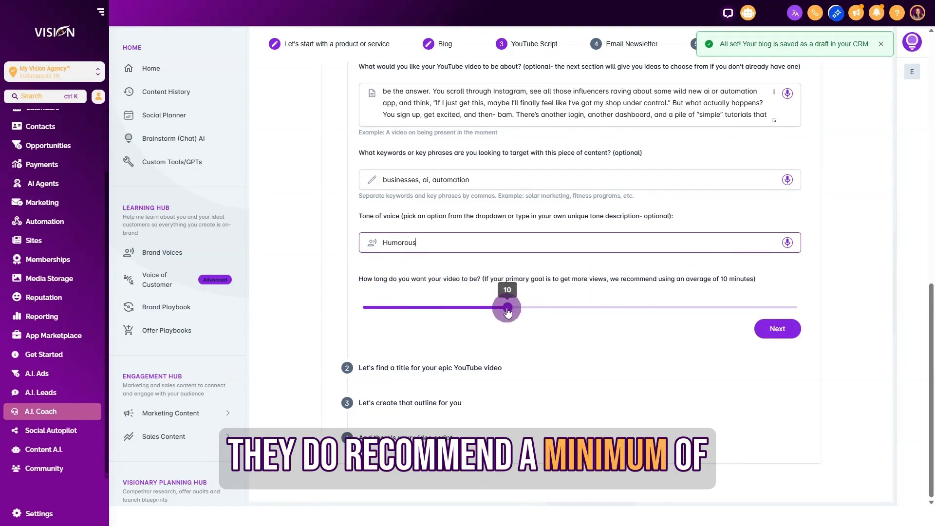
left_click_drag(507, 311, 485, 327)
left_click(778, 333)
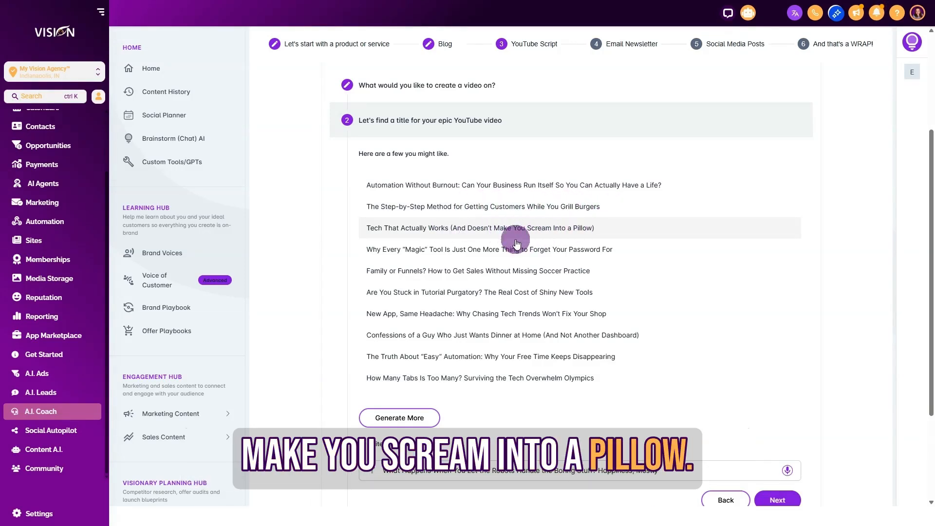
Step: Choose the title "Tech That Actually Works (And Doesn't Make You Scream Into a Pillow)" and continue to the script
left_click(475, 226)
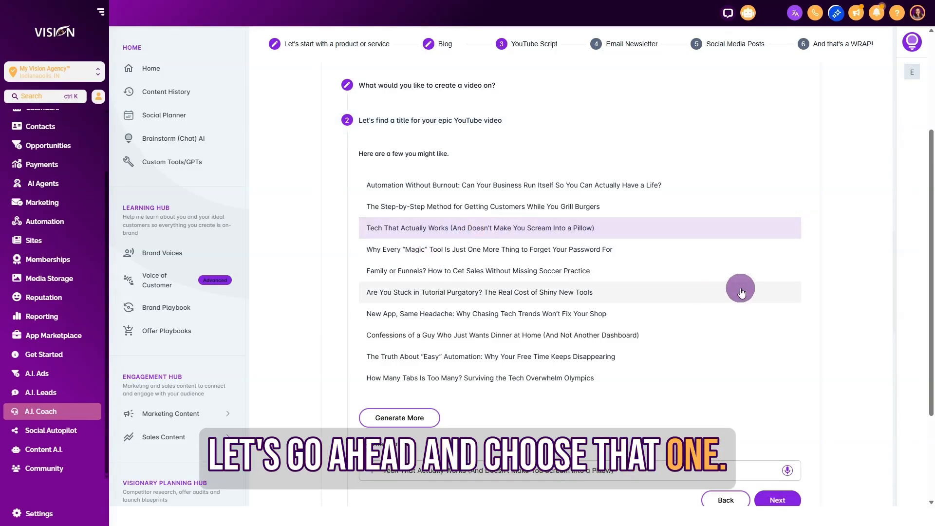
scroll(584, 297, "down", 3)
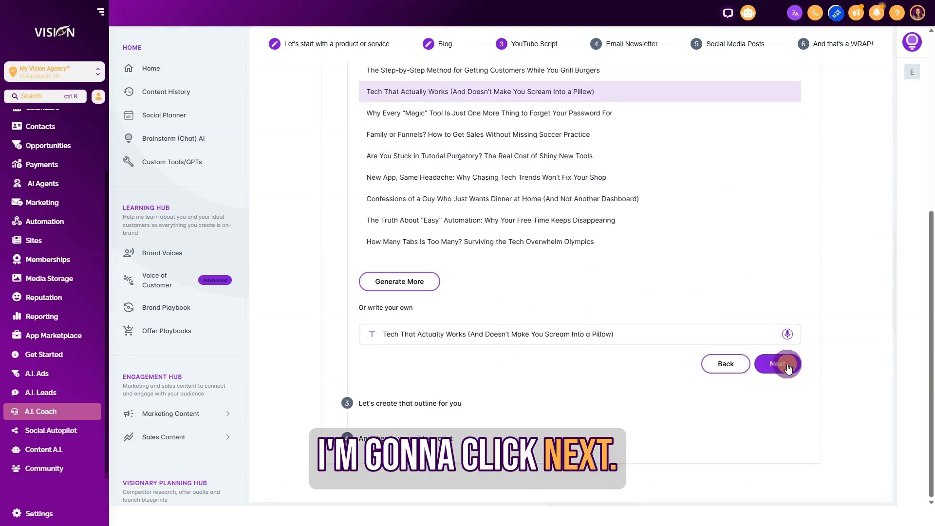
left_click(787, 369)
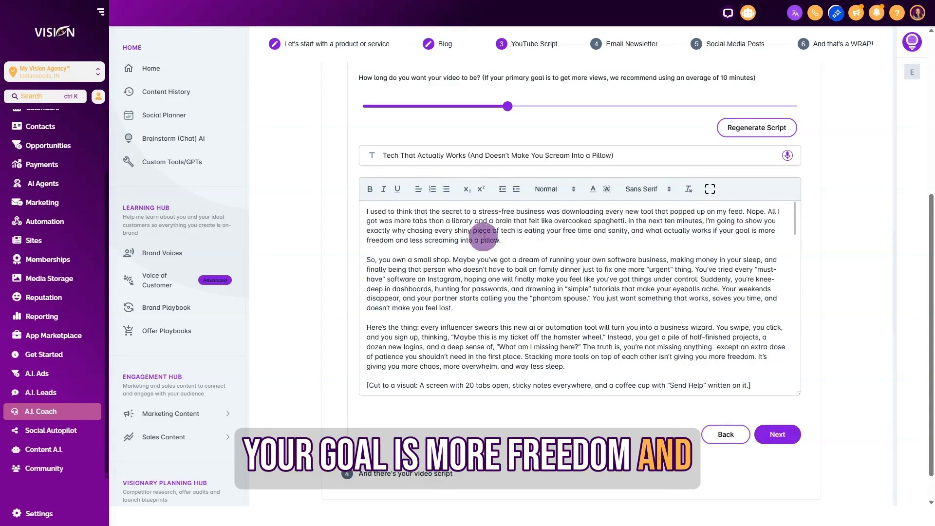
Step: Read through the generated video script with its visual cues, then accept it and finish the YouTube script stage
scroll(538, 263, "down", 2)
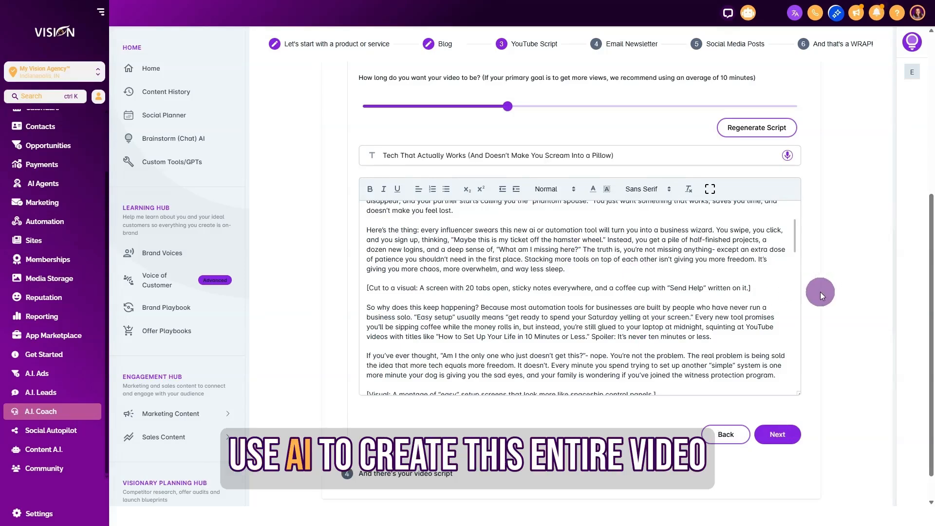
scroll(699, 264, "down", 10)
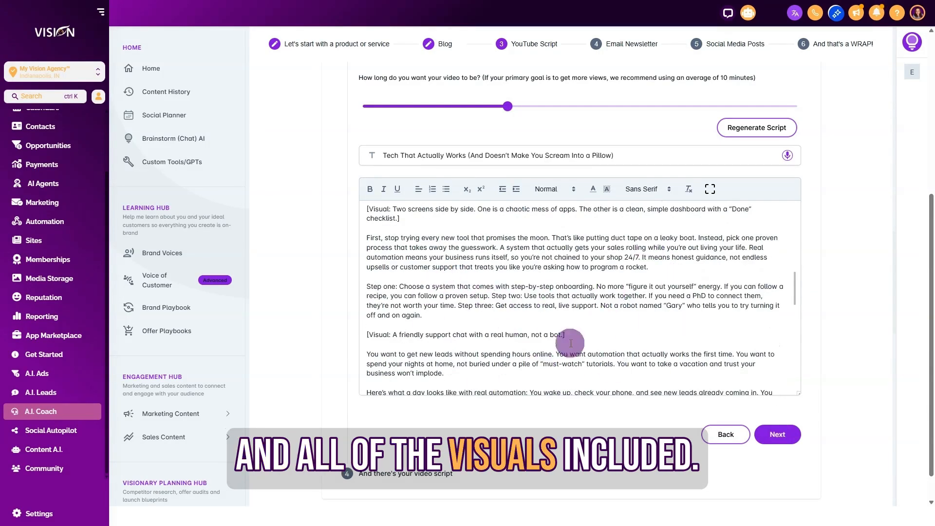
scroll(780, 323, "down", 3)
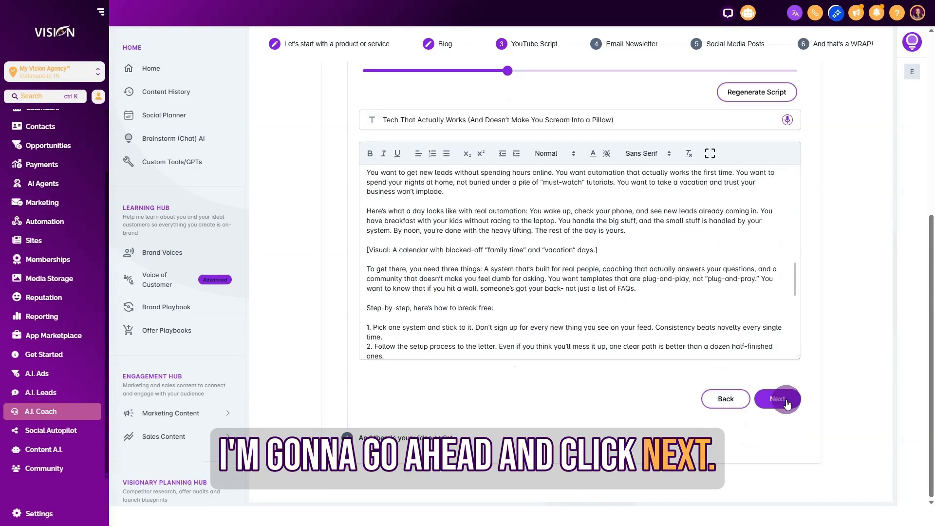
left_click(777, 433)
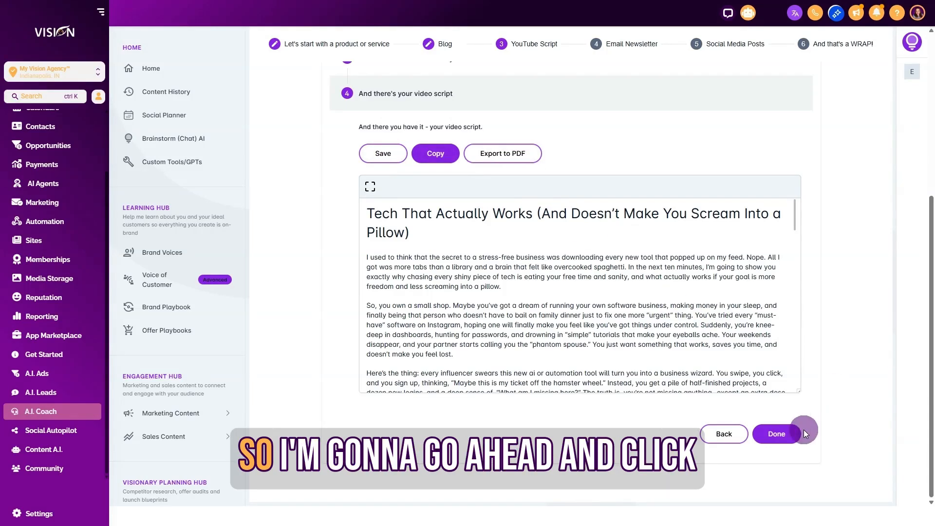
left_click(776, 433)
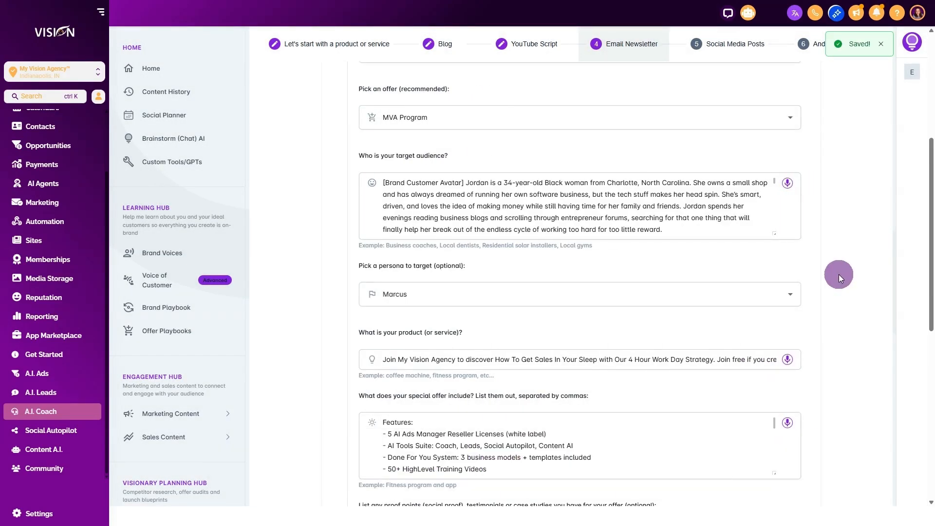
Step: Review the Email Newsletter form's preset offer, target audience, persona and product description
scroll(640, 123, "up", 3)
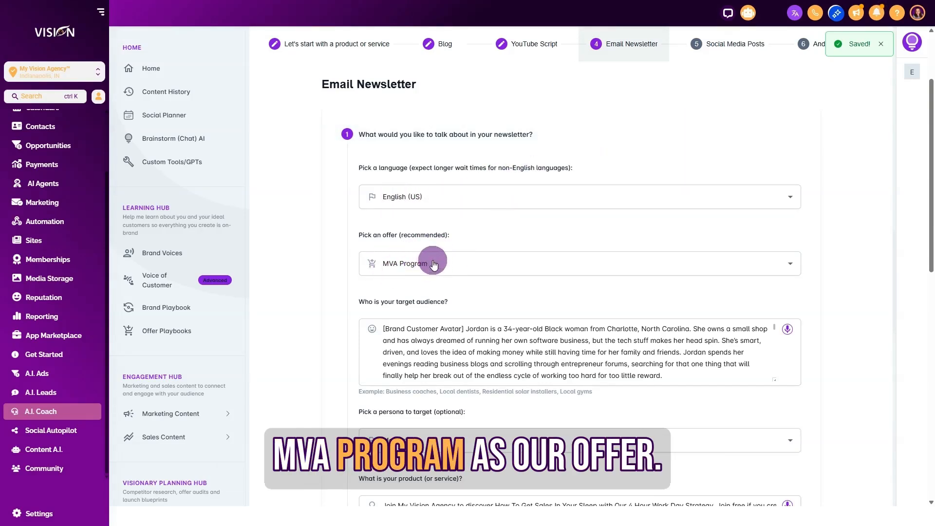
scroll(416, 261, "down", 1)
scroll(455, 212, "down", 1)
mouse_move(411, 263)
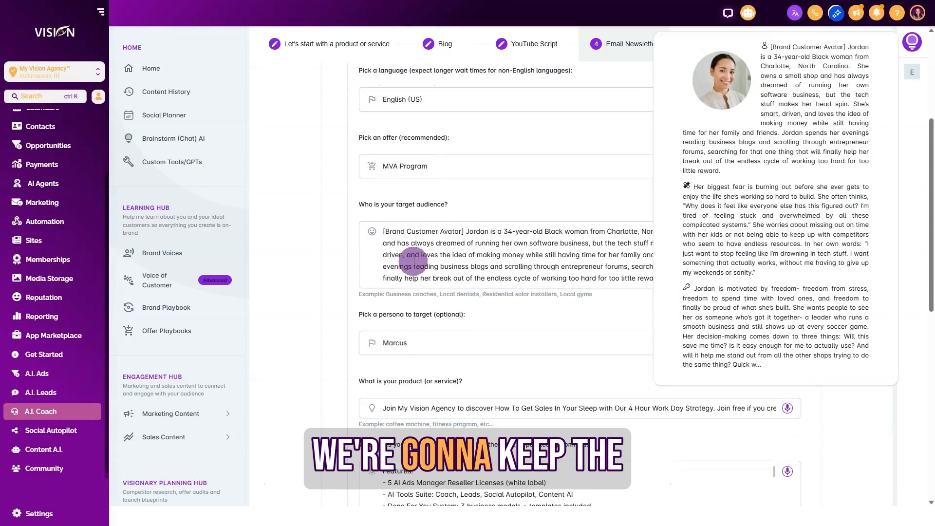
scroll(507, 248, "down", 5)
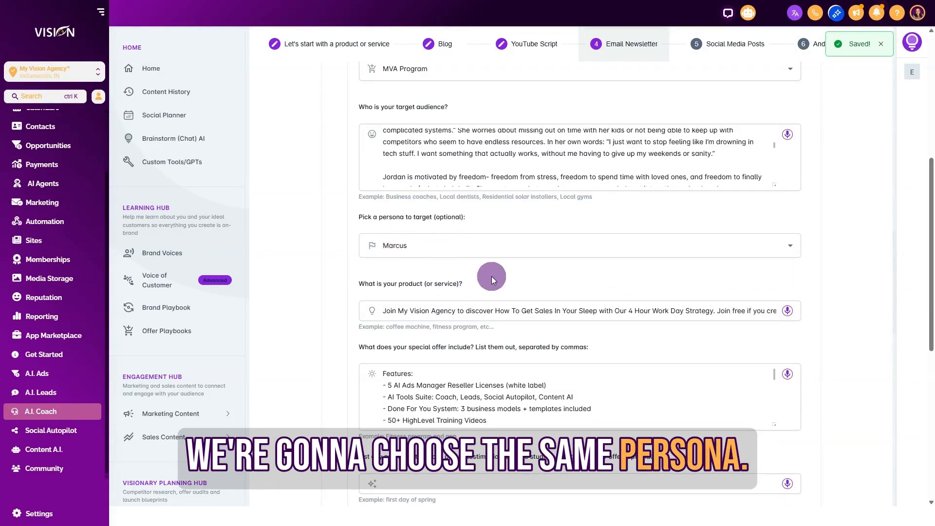
scroll(474, 282, "down", 2)
left_click_drag(370, 224, 737, 238)
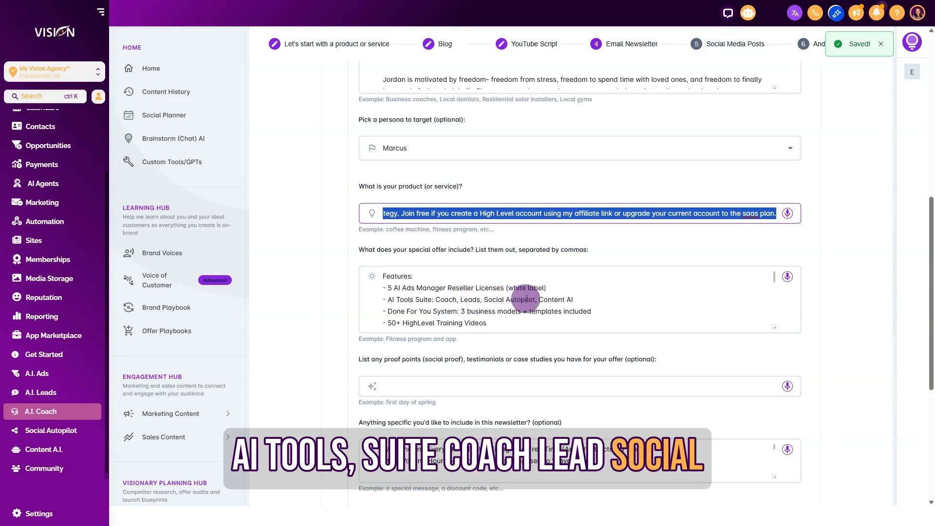
Step: Look through the special offer features, the optional proof points and the specific content to include in the newsletter
scroll(504, 313, "down", 1)
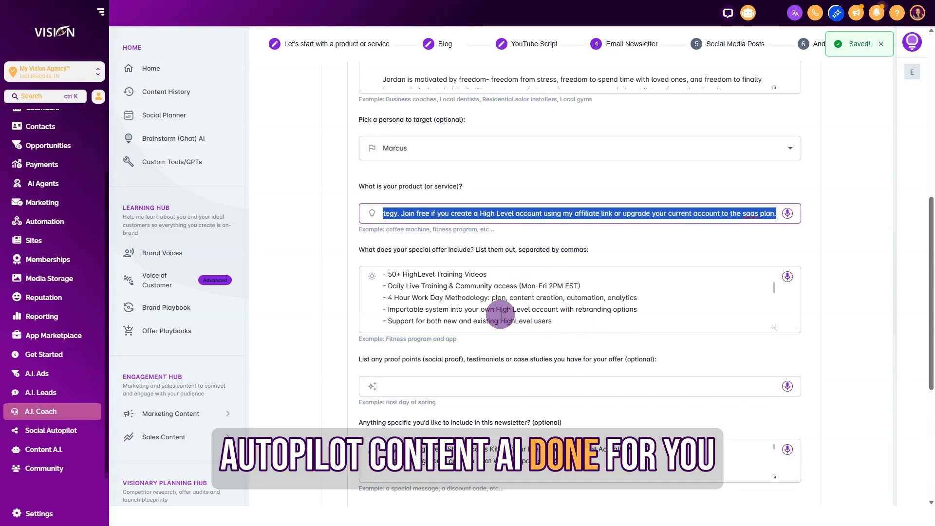
scroll(503, 314, "up", 1)
scroll(503, 314, "down", 5)
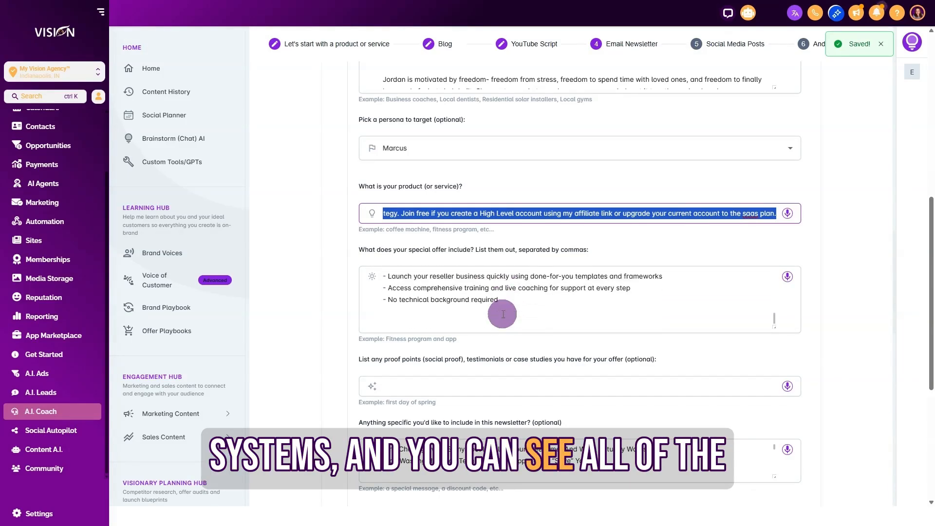
scroll(502, 313, "down", 1)
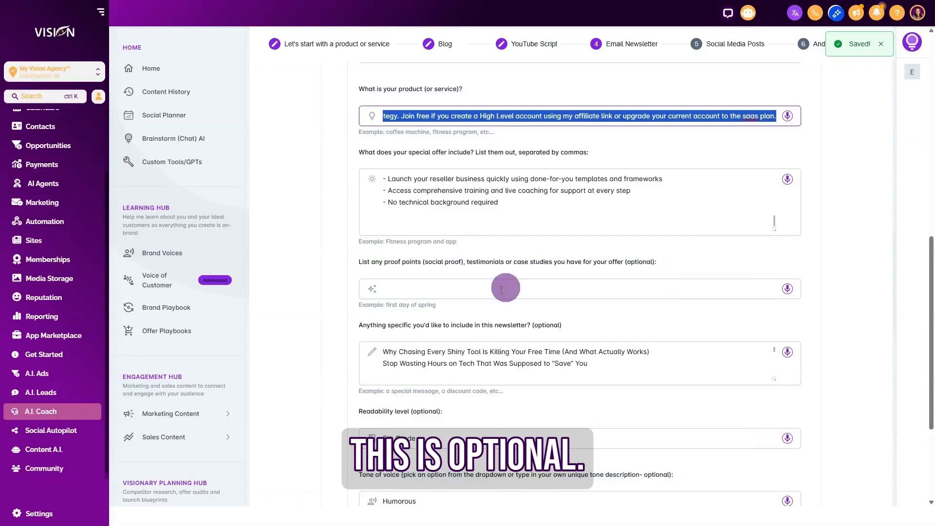
scroll(358, 180, "down", 3)
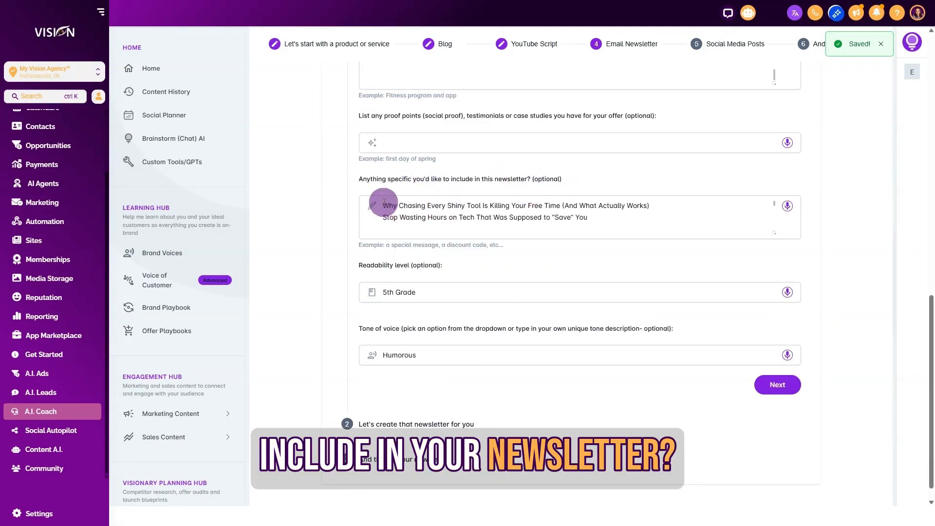
left_click(551, 207)
key("ctrl+a")
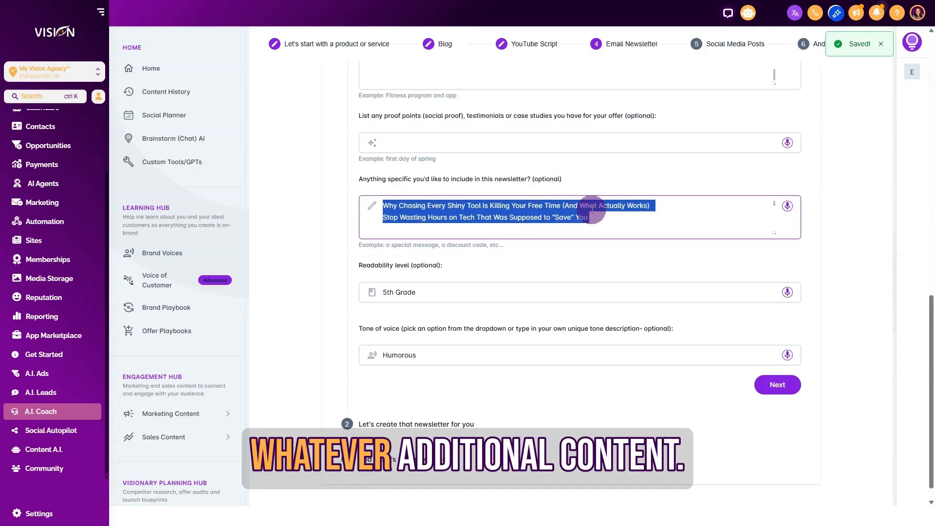
left_click(505, 263)
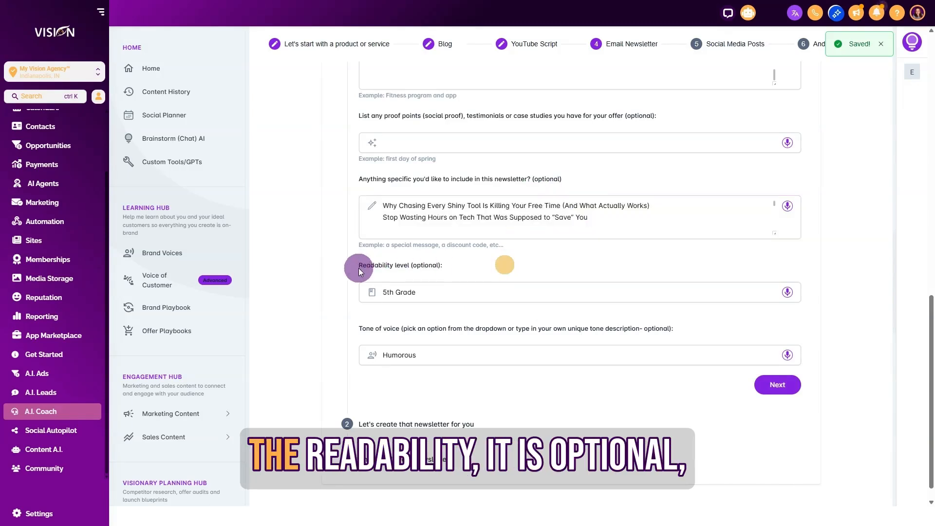
Step: Clear the newsletter's readability level to see the available options, and choose 5th Grade
left_click(430, 290)
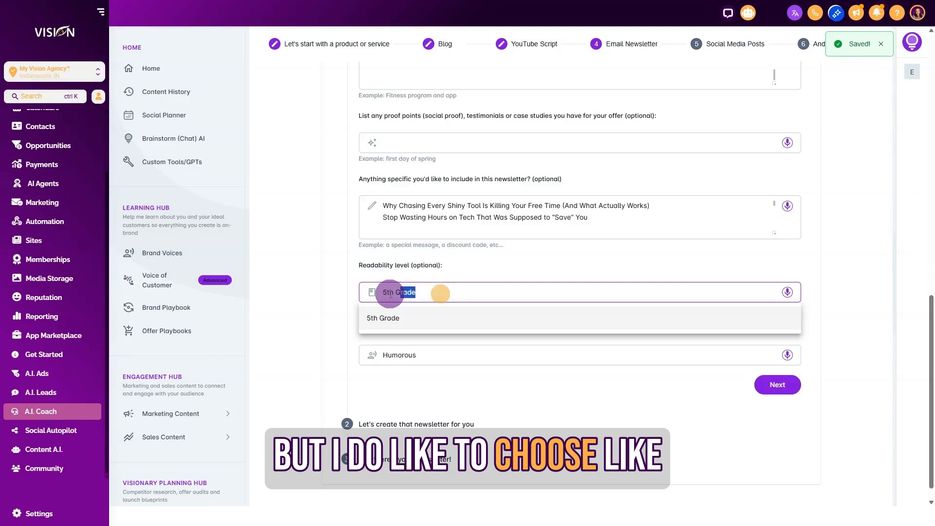
left_click_drag(412, 293, 383, 294)
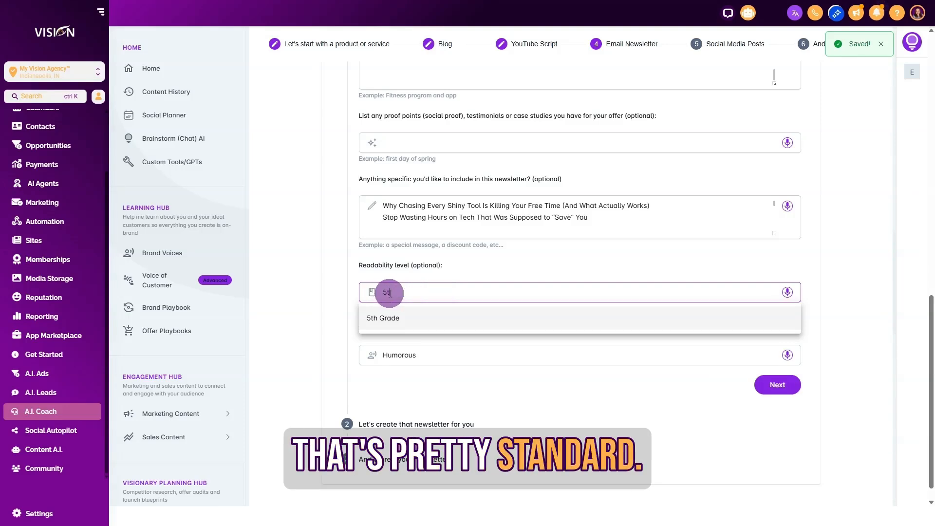
key("BackSpace")
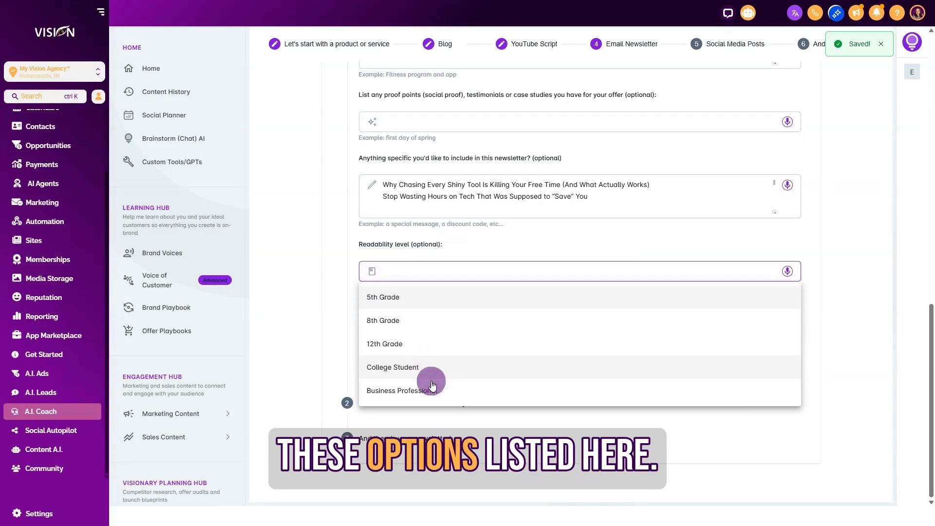
left_click(396, 296)
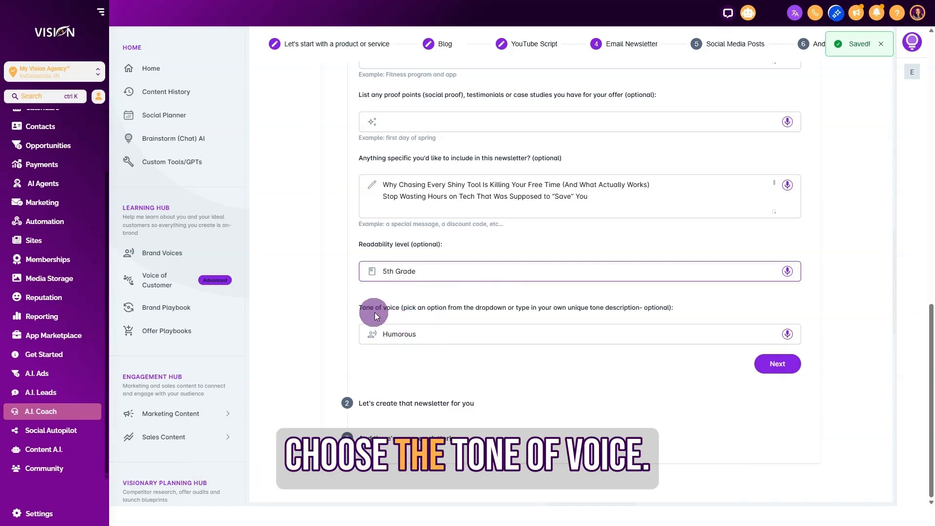
Step: Change the newsletter's tone of voice to Inspirational and generate the newsletter
left_click(374, 335)
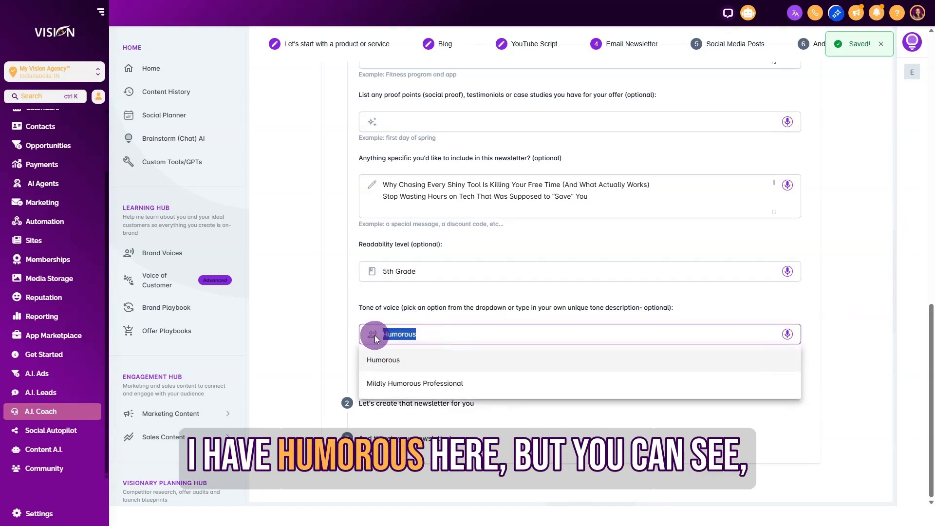
key("BackSpace")
scroll(428, 440, "down", 2)
scroll(429, 439, "down", 1)
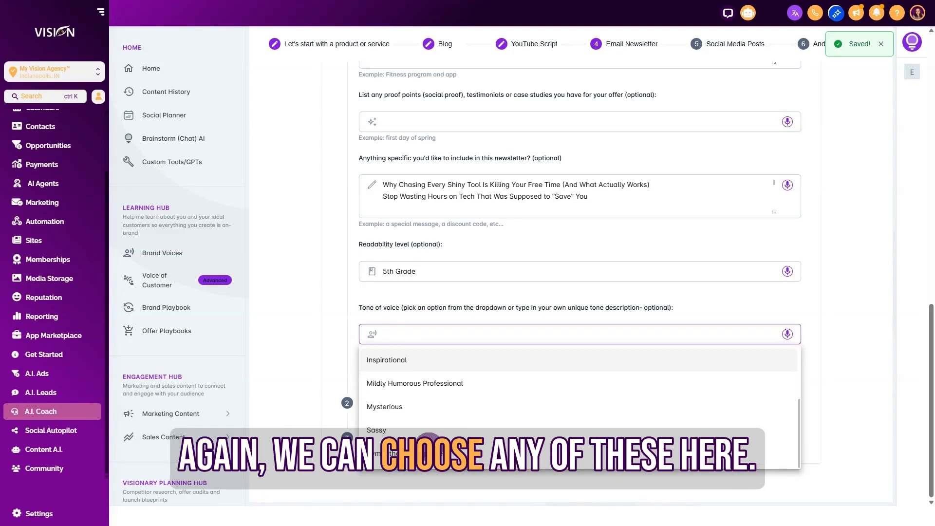
scroll(428, 439, "up", 3)
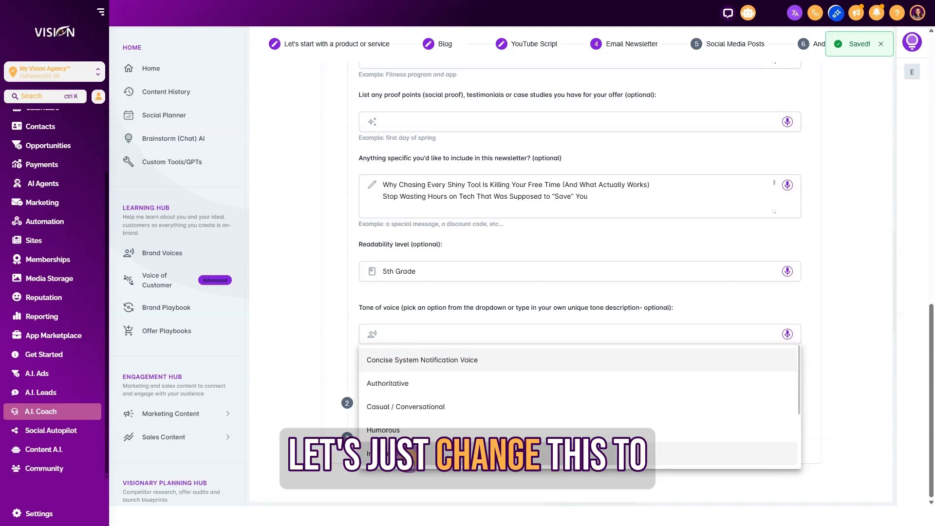
left_click(402, 455)
left_click(781, 364)
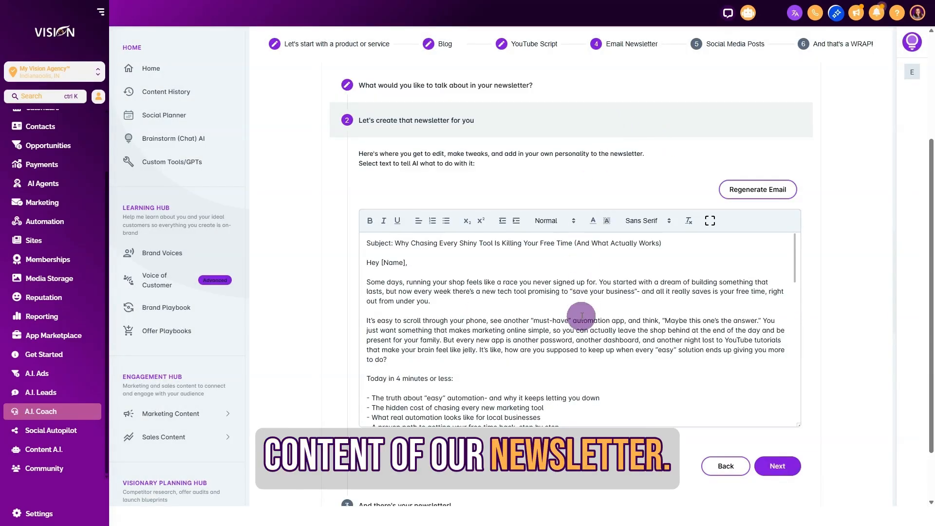
Step: Read through the generated newsletter from its subject line to the closing, then accept it and continue to the final version
left_click_drag(395, 244, 681, 248)
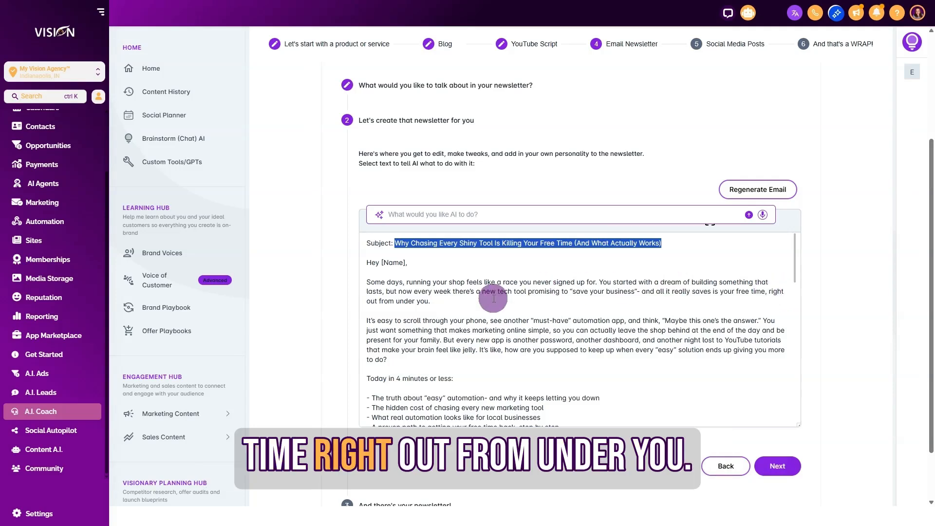
left_click_drag(372, 315, 590, 317)
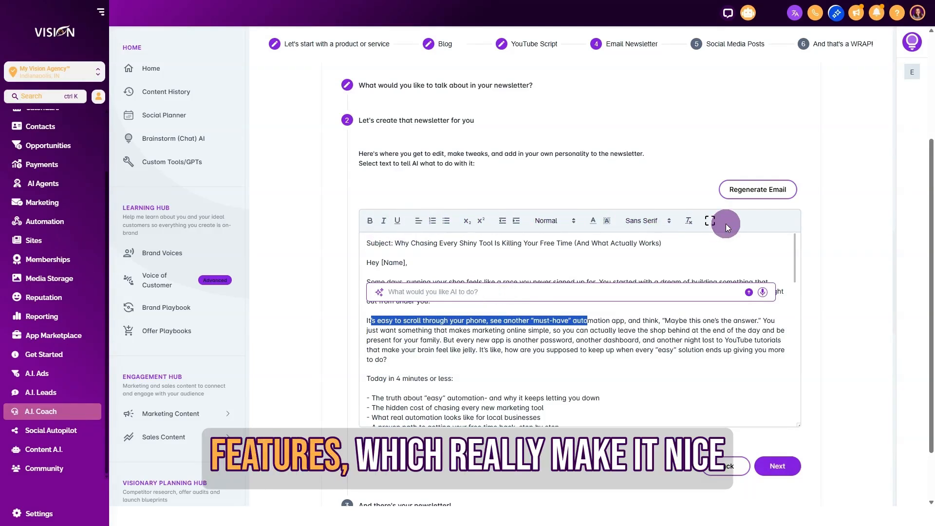
left_click(584, 246)
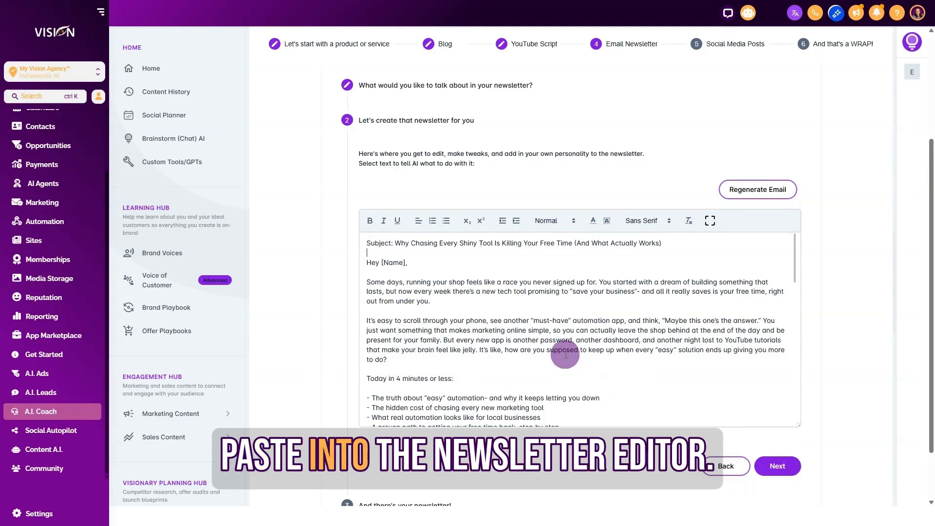
scroll(565, 355, "down", 2)
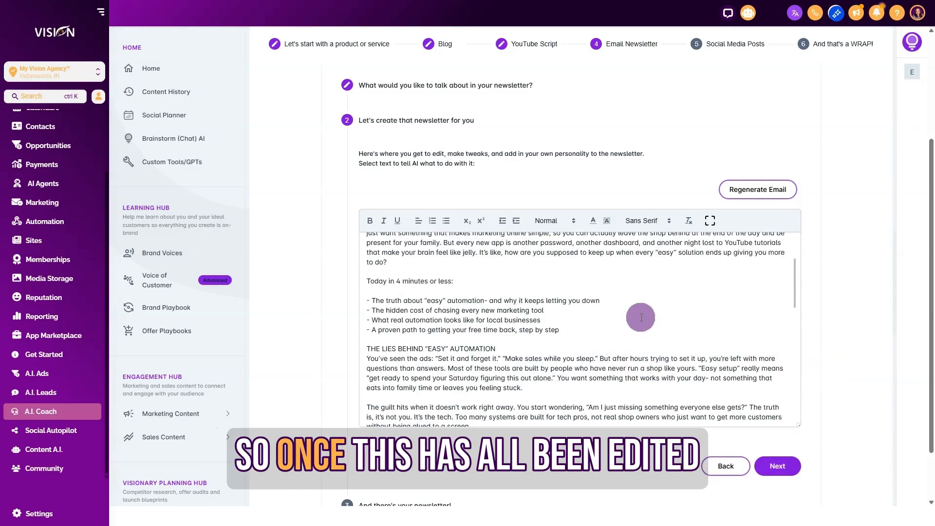
scroll(641, 353, "down", 1)
scroll(642, 352, "down", 8)
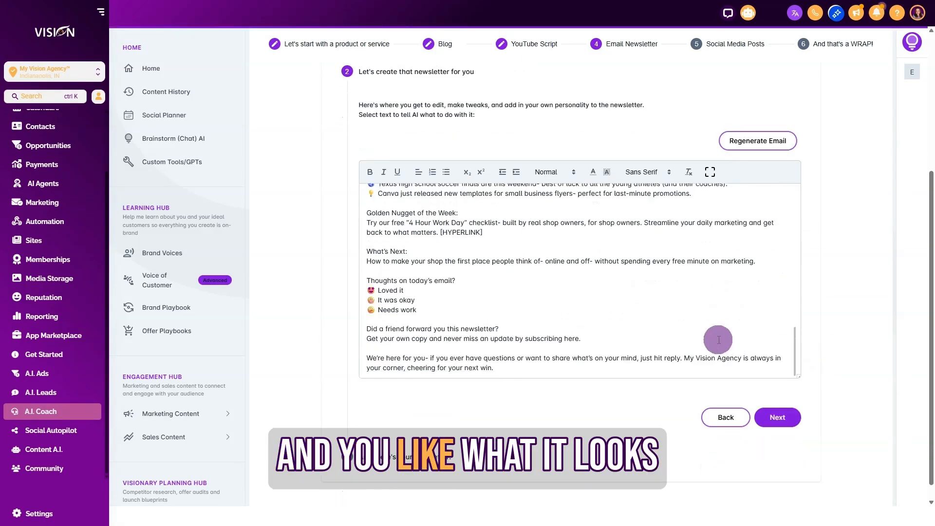
scroll(654, 324, "down", 1)
left_click(774, 405)
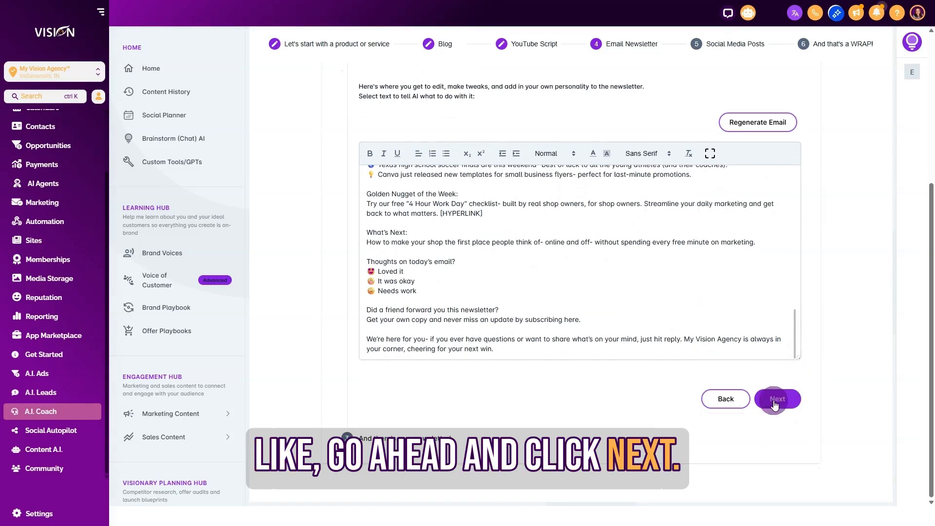
Step: Copy the finished newsletter text and complete the Email Newsletter stage
left_click(384, 155)
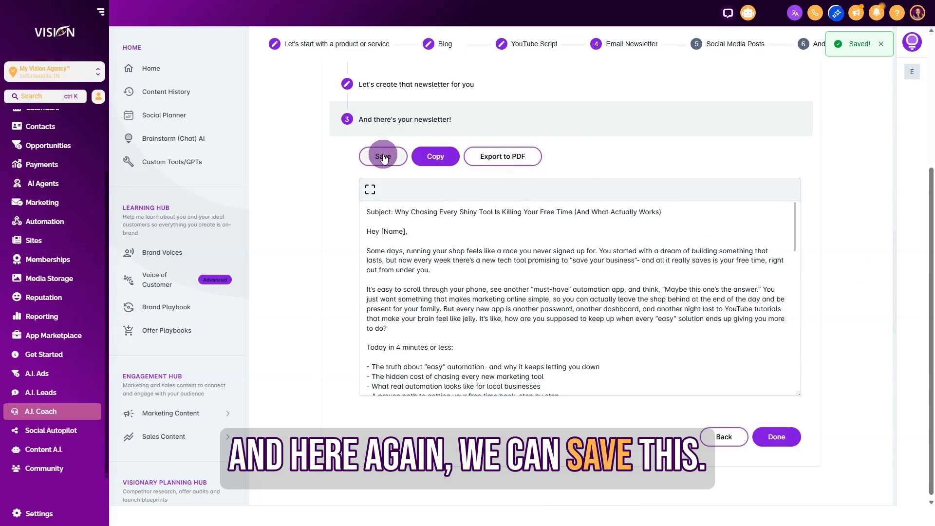
left_click(434, 152)
left_click(505, 159)
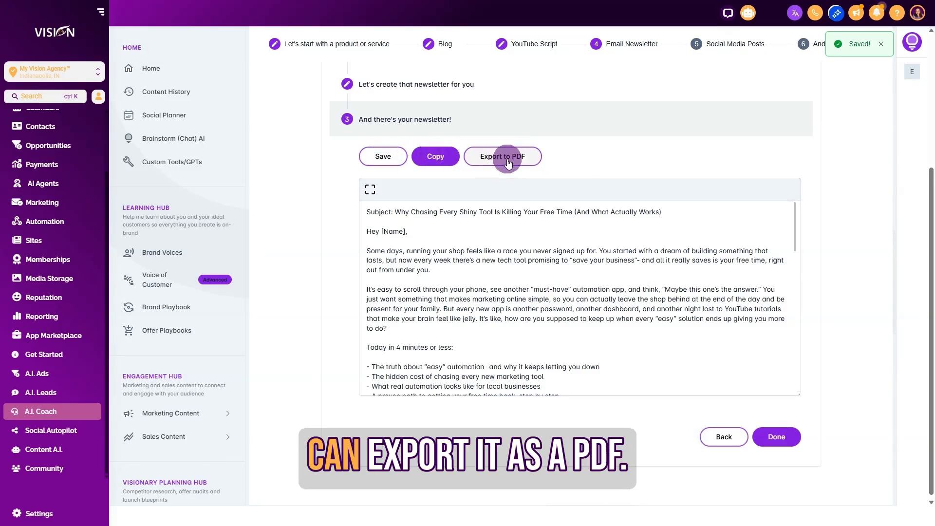
left_click(441, 154)
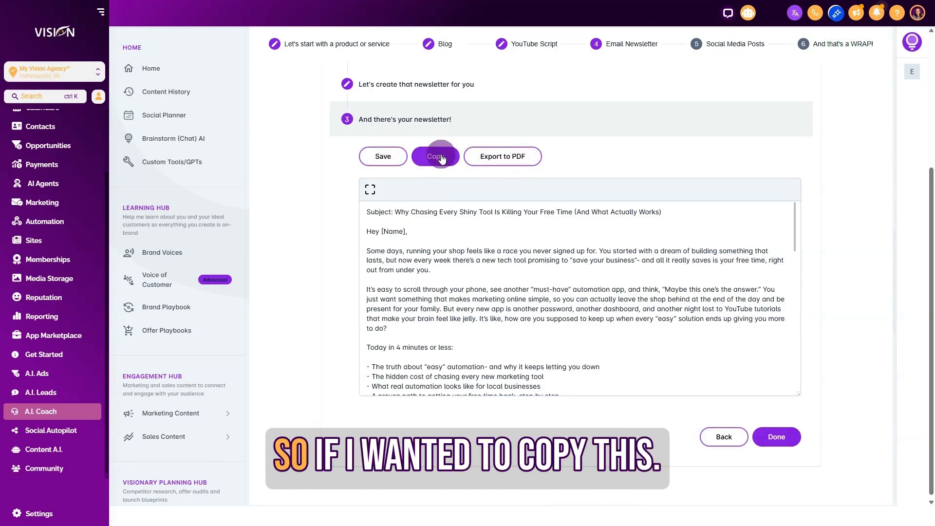
left_click(774, 436)
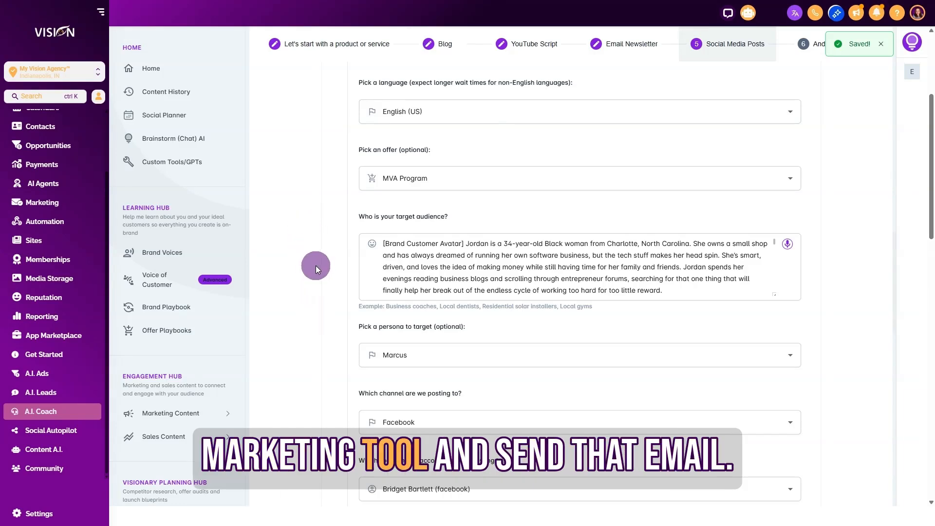
Step: Create a new blank email template in the Email Marketing templates
scroll(314, 263, "up", 2)
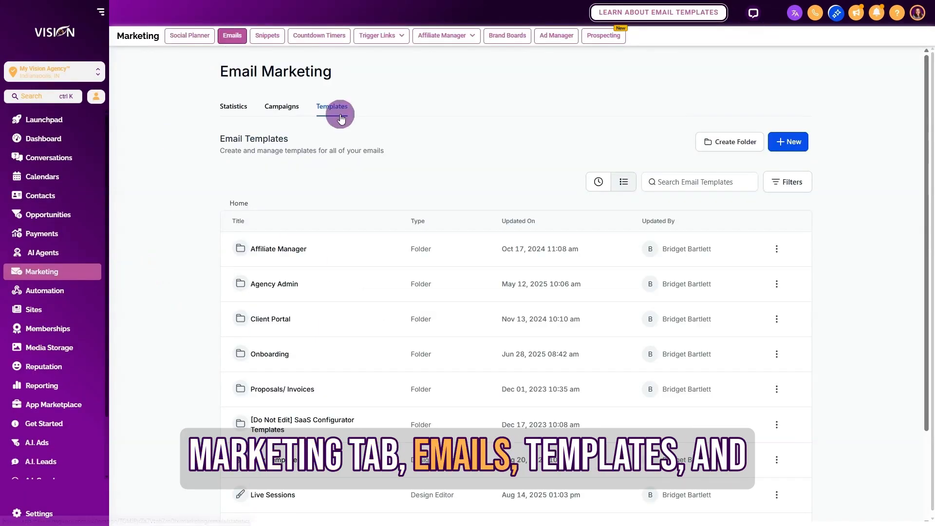
left_click(788, 142)
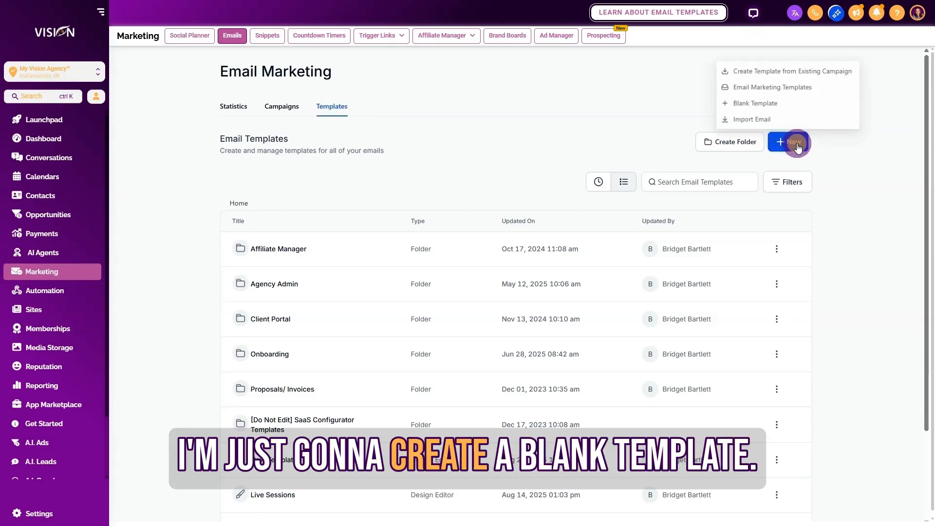
left_click(754, 102)
left_click(383, 361)
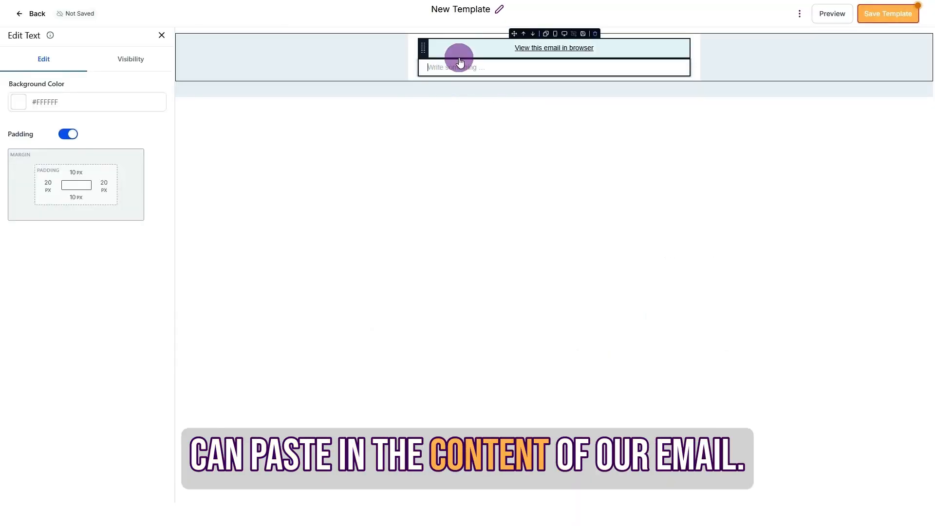
Step: Paste the copied newsletter into the template's text block and remove the subject line from the body
left_click(460, 64)
key("ctrl+v")
left_click_drag(424, 67, 499, 74)
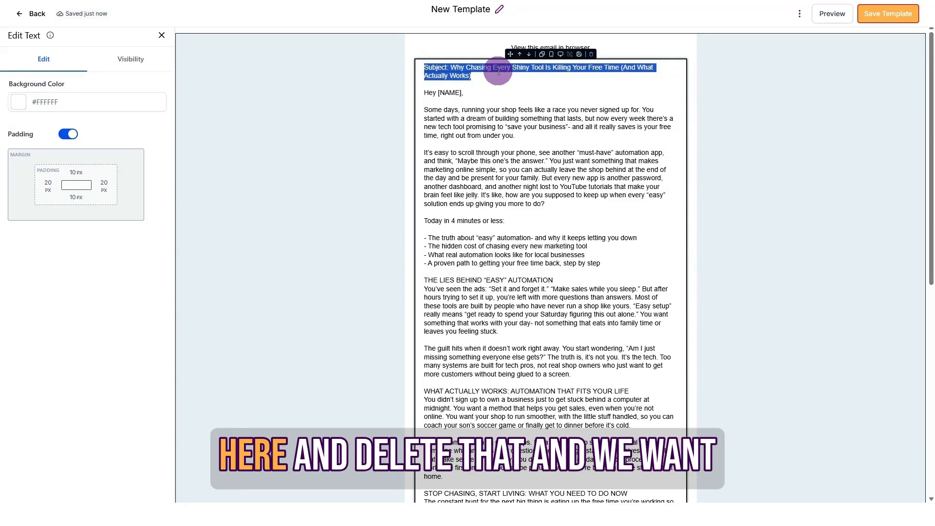
key("BackSpace")
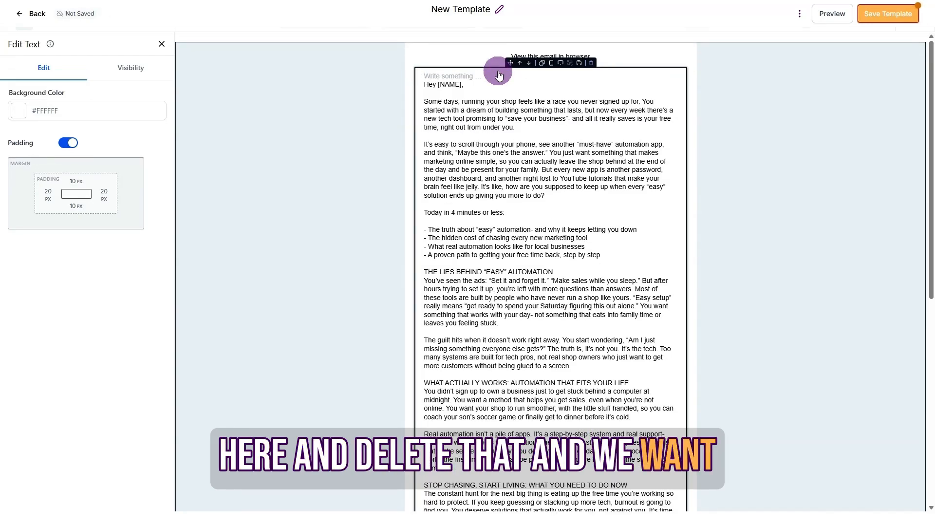
key("Delete")
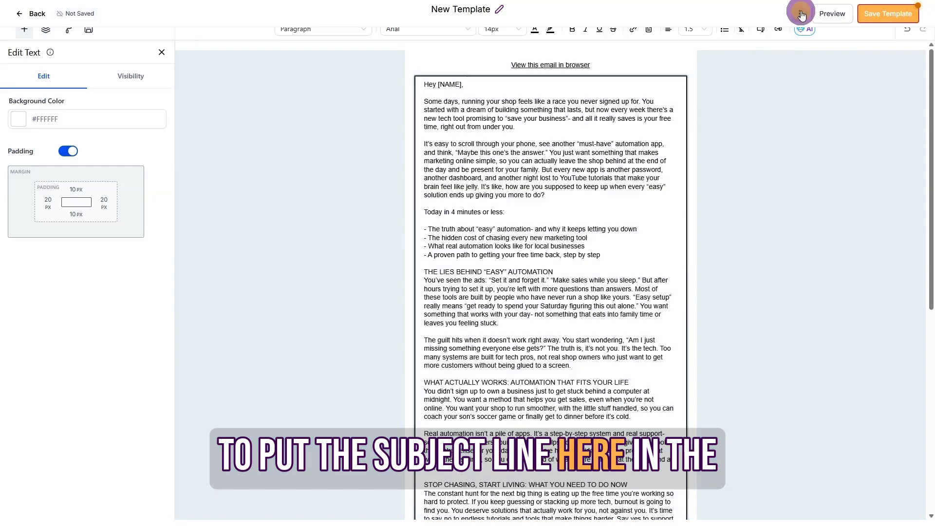
Step: Set the template's email subject to "Why Chasing Every Shiny Tool Is Killing Your Free Time (And What Actually Works)" and save the template settings
left_click(799, 13)
left_click(812, 67)
left_click(734, 209)
left_click_drag(735, 206, 705, 205)
key("BackSpace")
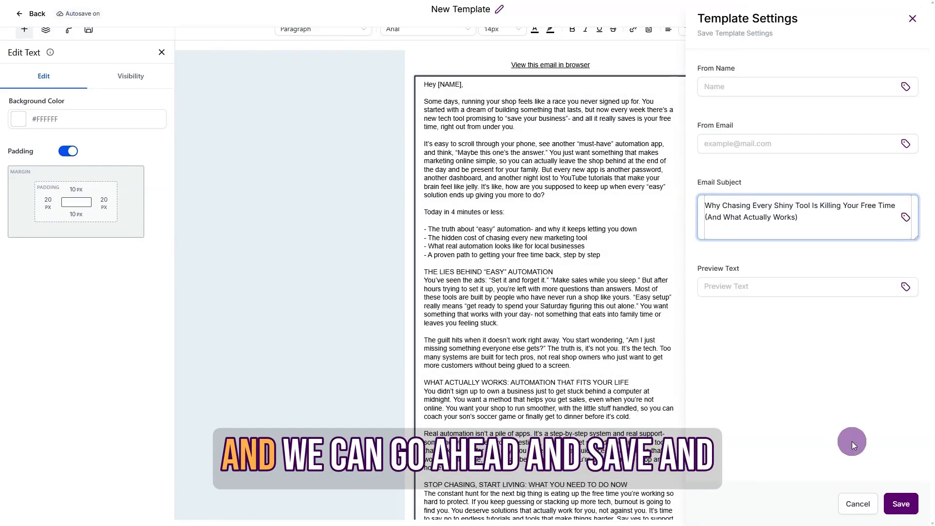
left_click(900, 503)
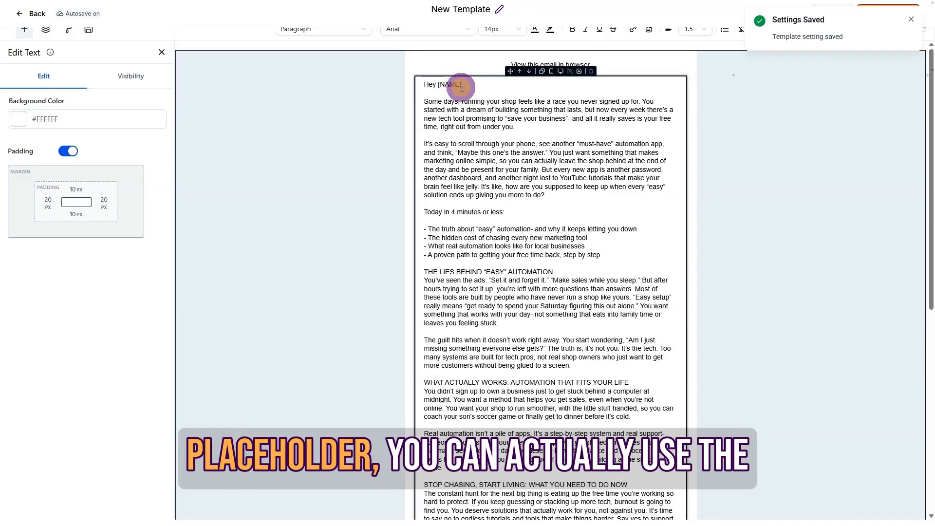
Step: Replace the [NAME] placeholder in the greeting with the contact's first name custom value
left_click_drag(462, 85, 437, 87)
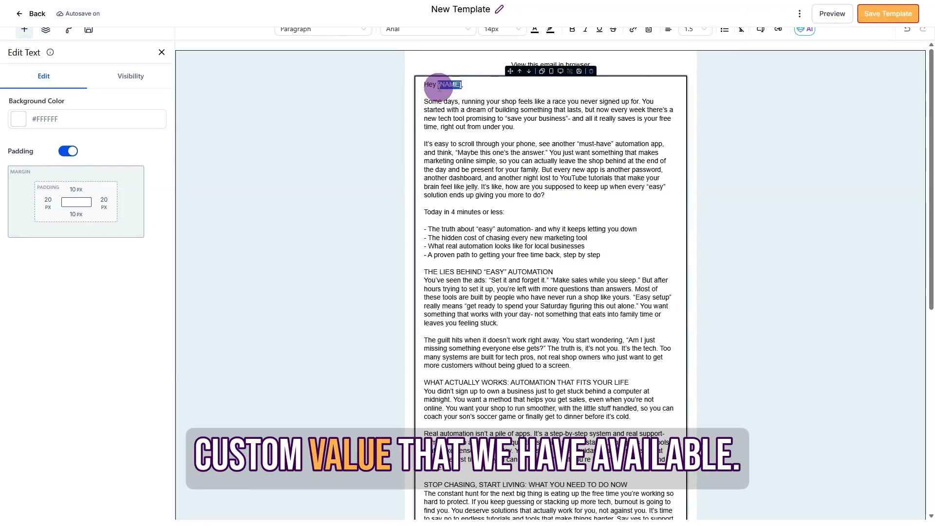
key("BackSpace")
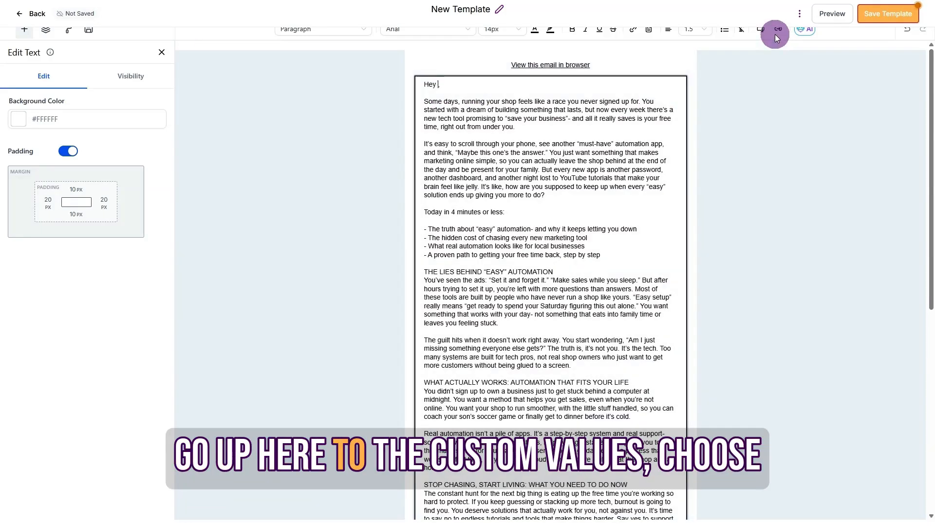
left_click(761, 31)
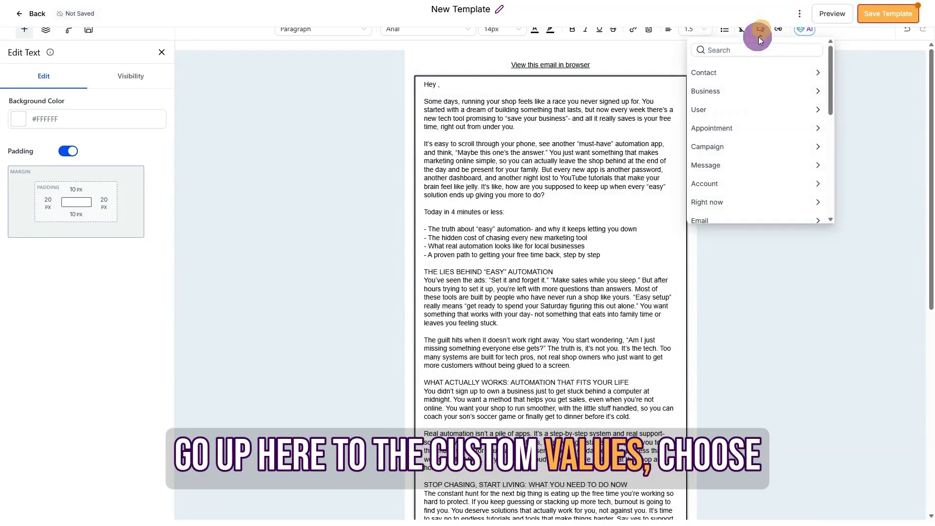
left_click(721, 75)
left_click(719, 105)
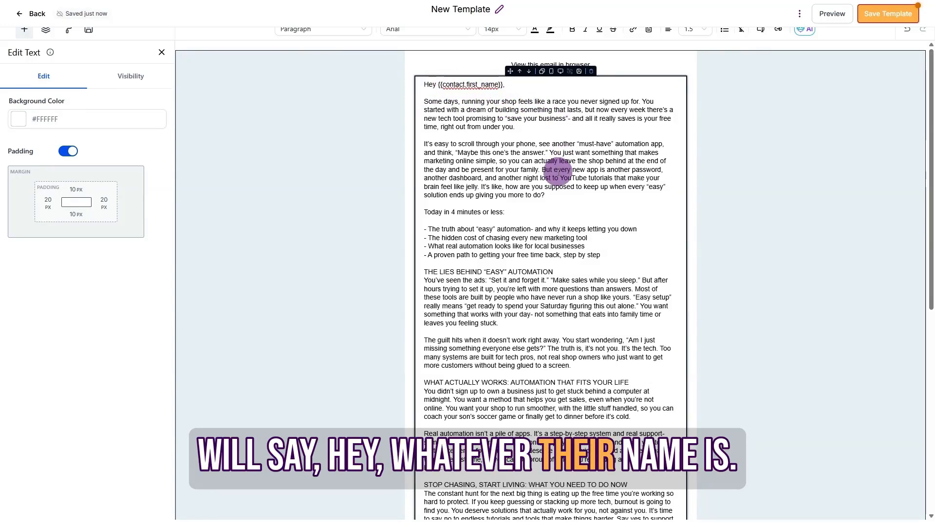
scroll(528, 190, "down", 8)
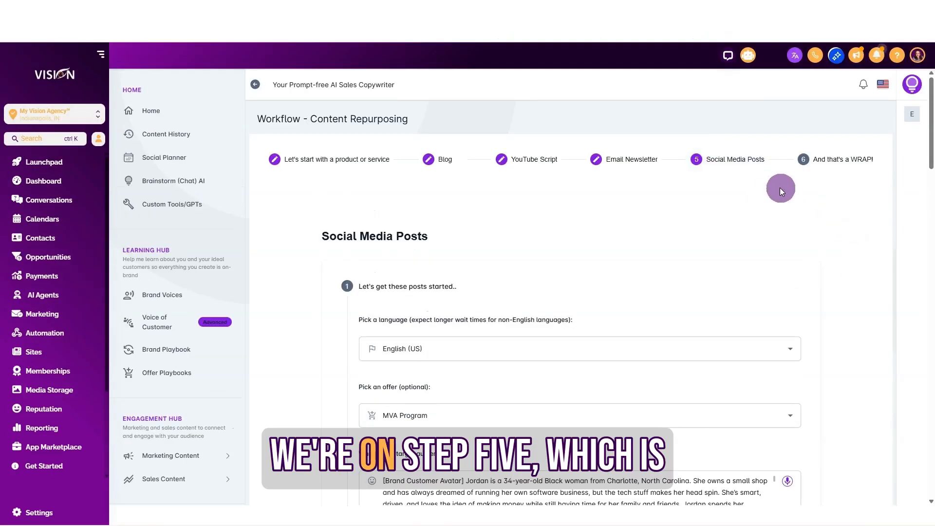
Step: Review the language, offer and target audience for the Social Media Posts stage and choose the boutique-owner persona
scroll(821, 217, "down", 3)
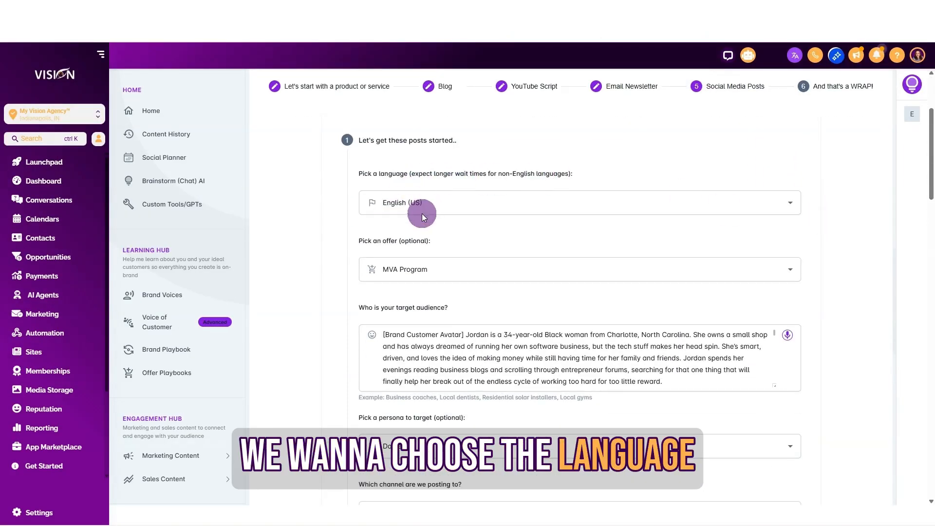
scroll(423, 240, "down", 1)
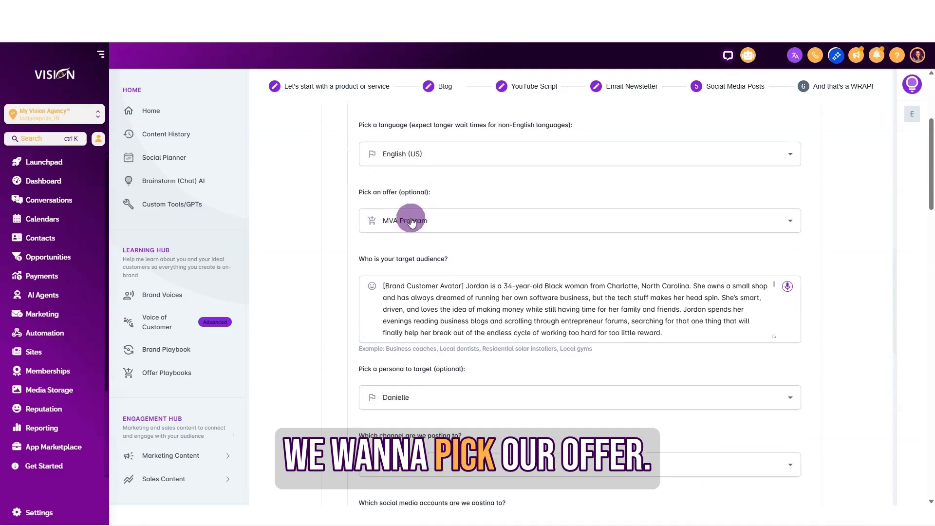
mouse_move(408, 282)
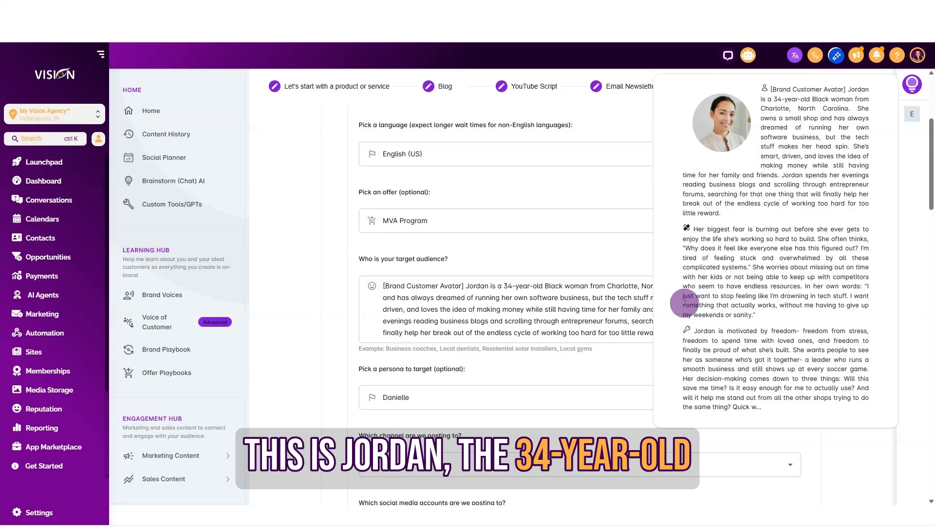
scroll(576, 299, "down", 5)
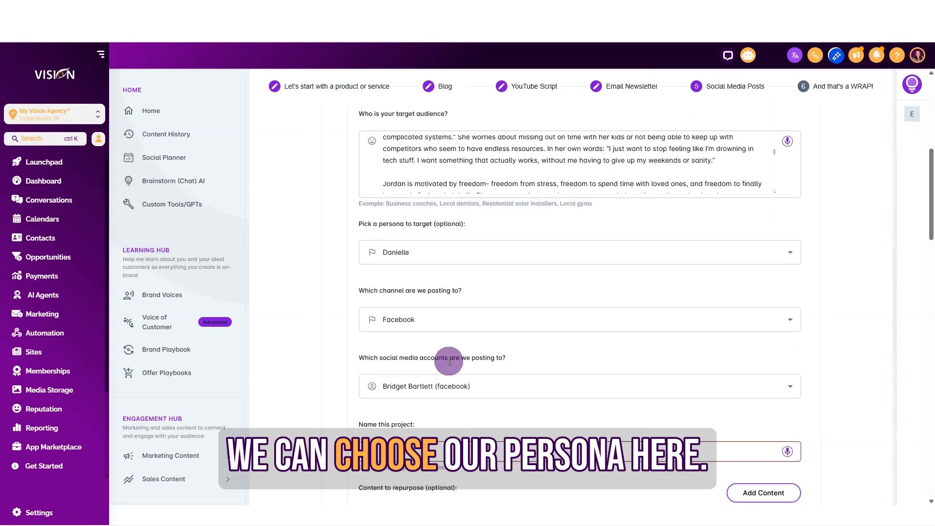
left_click(411, 252)
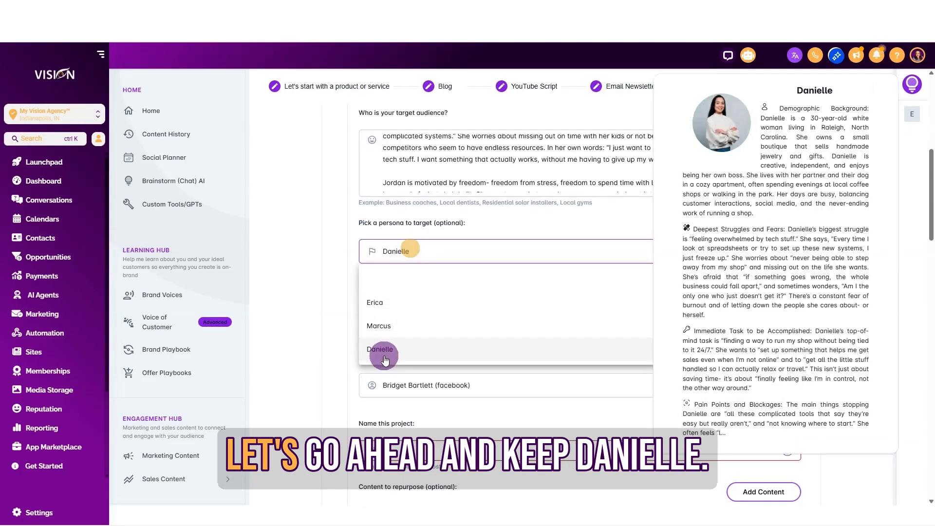
left_click(382, 352)
Step: Choose Facebook as the posting channel and keep the connected Facebook account selected
left_click(432, 325)
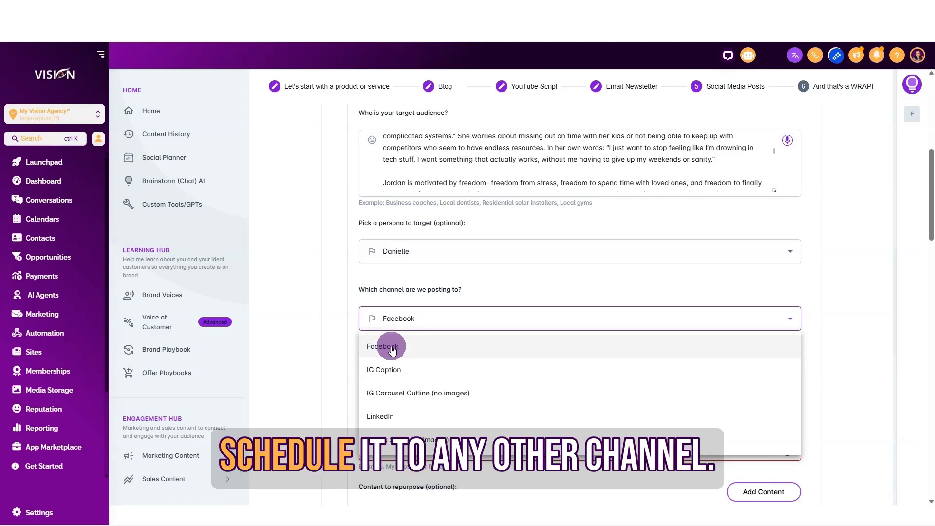
left_click(393, 349)
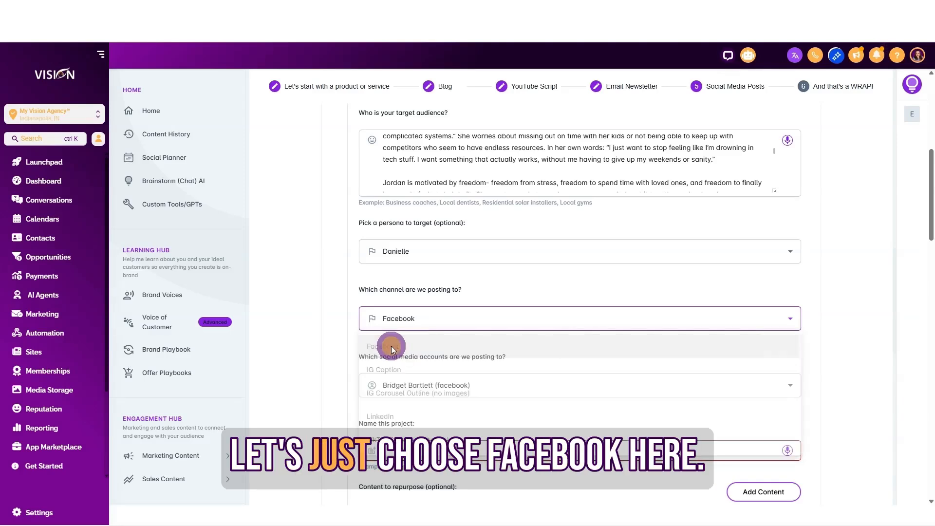
left_click(461, 389)
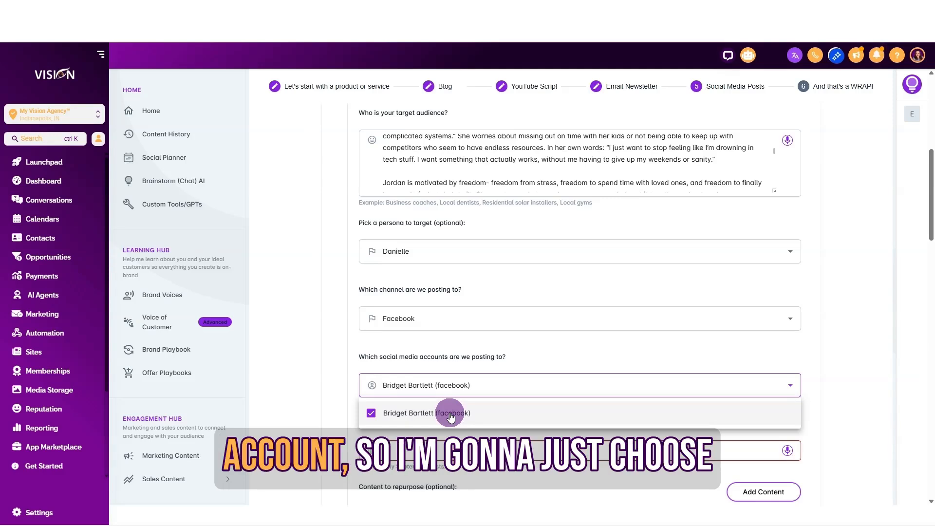
left_click(415, 355)
Step: Name the project Chasing Clients and check the content to repurpose and the options for adding content
scroll(404, 353, "down", 2)
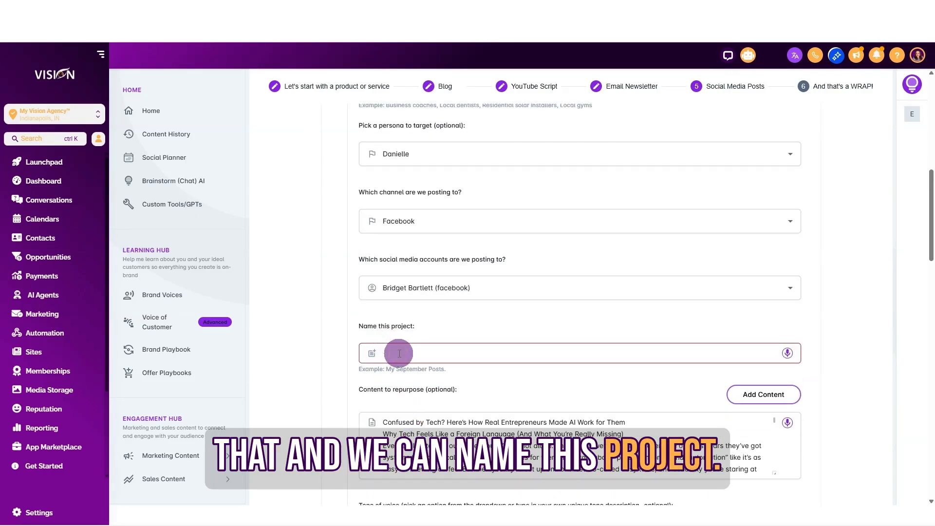
type("Chasing Clients")
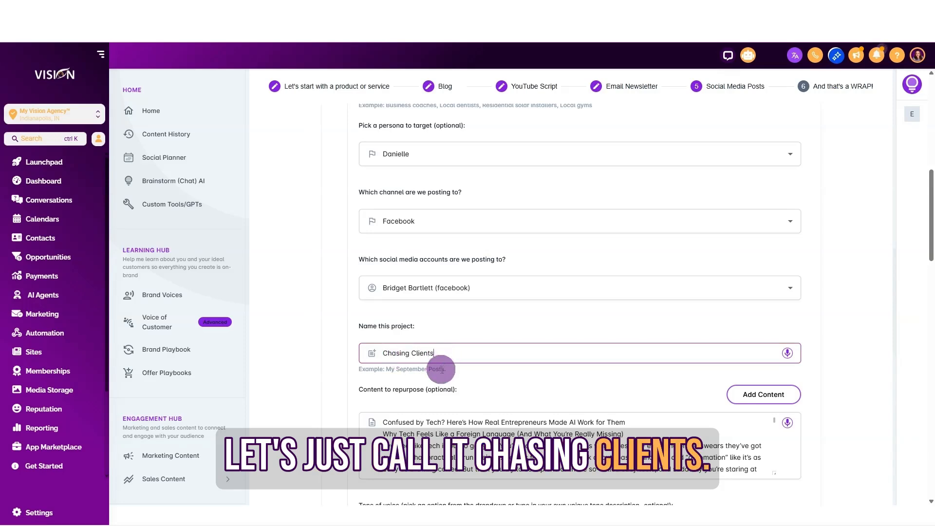
scroll(428, 361, "down", 1)
left_click_drag(383, 373, 517, 433)
left_click(752, 346)
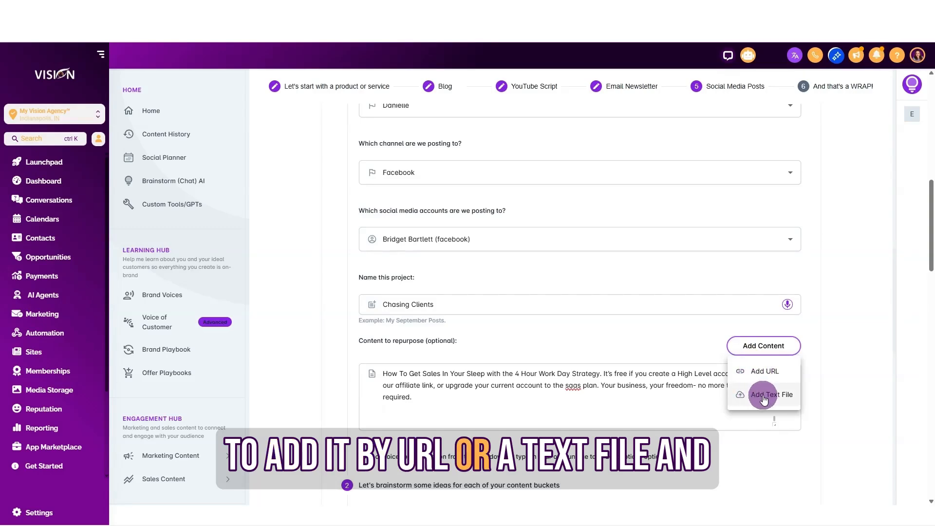
left_click(821, 393)
Step: Look through the brainstormed topics in the Educational, Informational, inspirational and Entertainment buckets
scroll(386, 334, "down", 3)
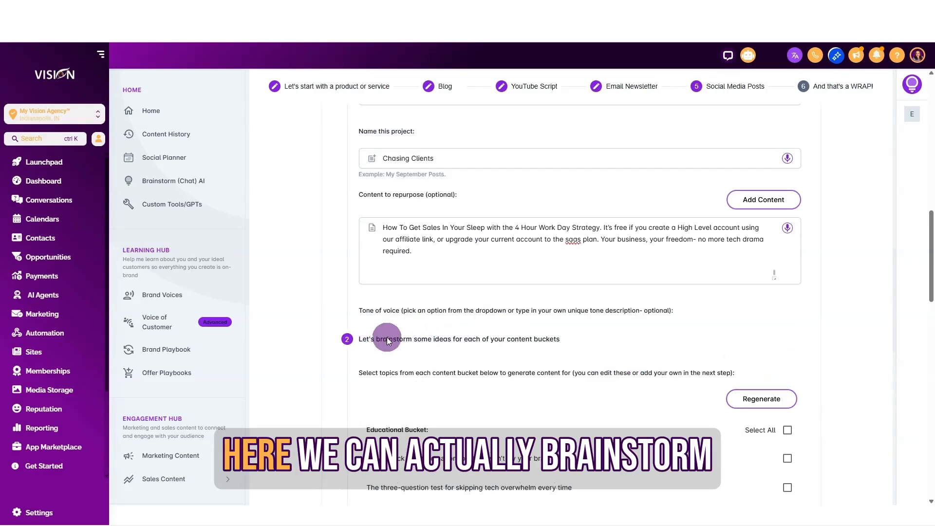
scroll(564, 374, "down", 1)
scroll(565, 375, "down", 2)
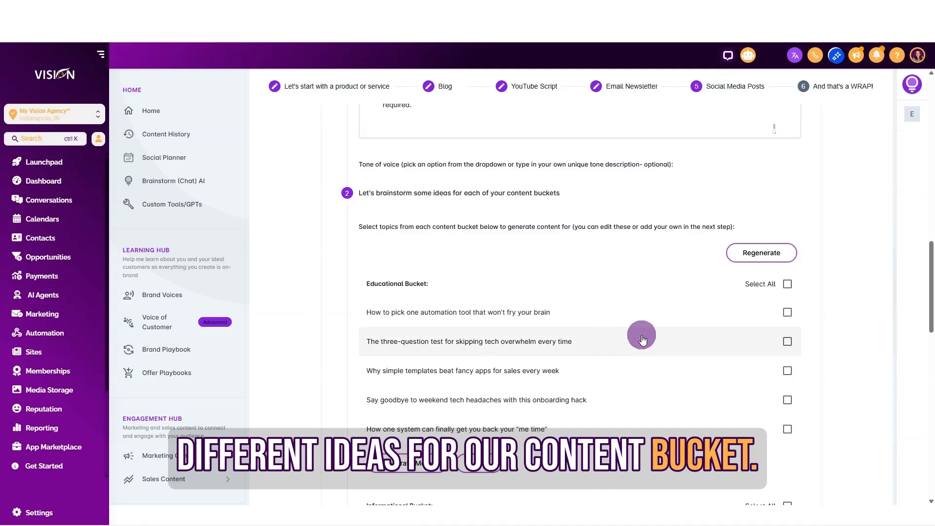
left_click_drag(401, 284, 358, 286)
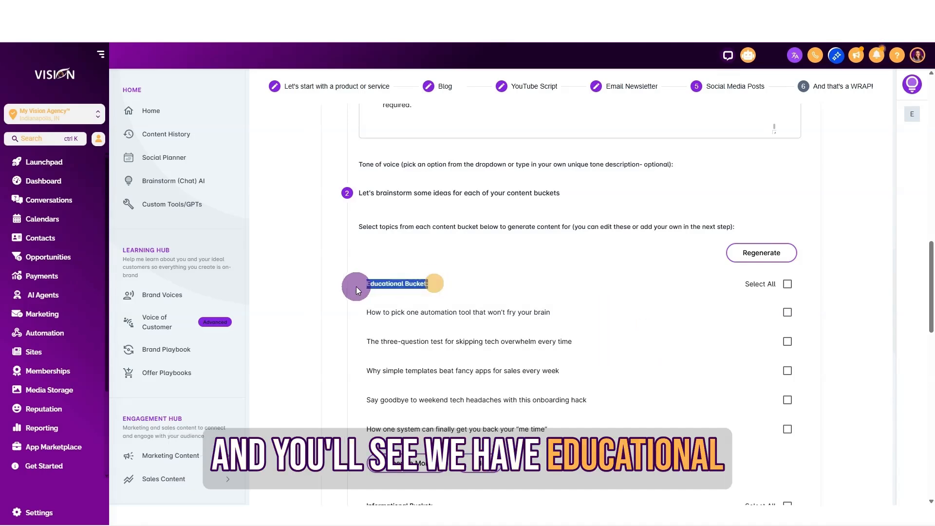
scroll(350, 311, "down", 4)
left_click_drag(437, 312, 325, 317)
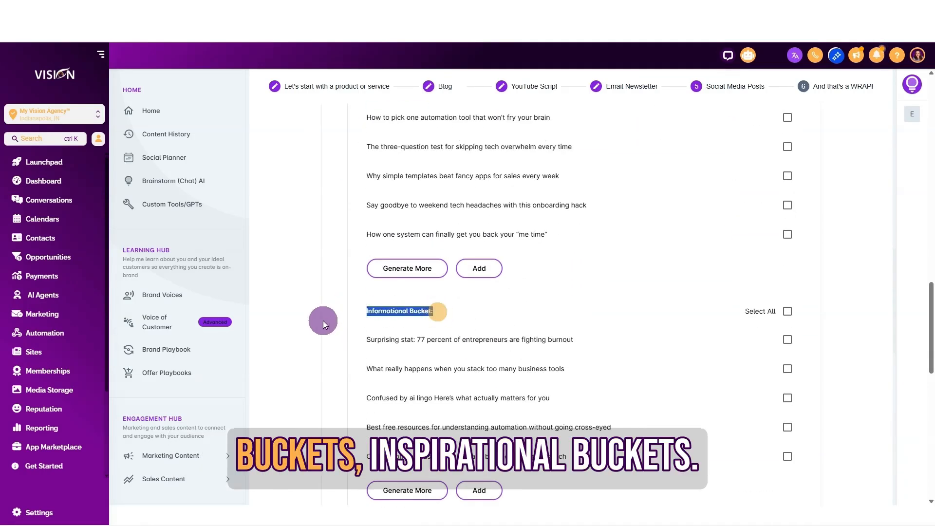
scroll(323, 331, "down", 4)
left_click_drag(434, 339, 327, 360)
scroll(327, 361, "down", 5)
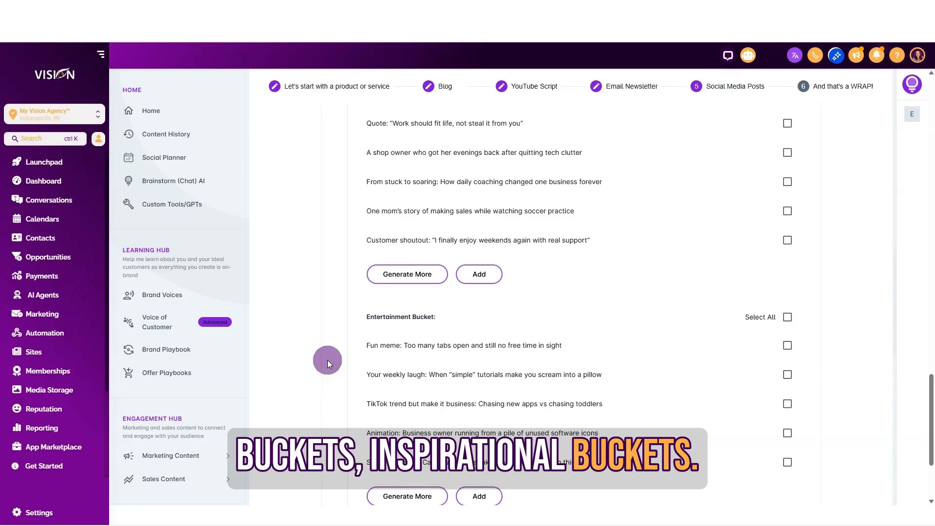
left_click_drag(446, 320, 331, 375)
scroll(341, 390, "down", 3)
scroll(635, 351, "up", 16)
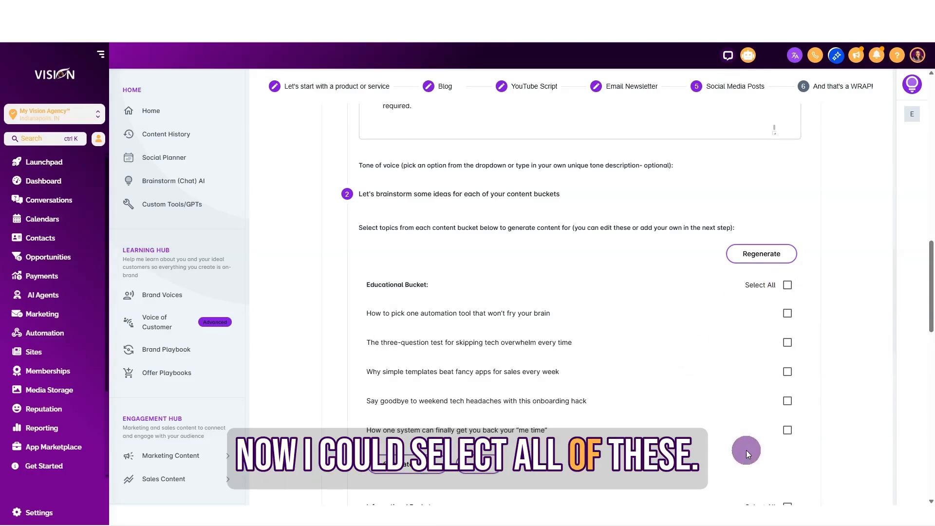
scroll(651, 349, "down", 4)
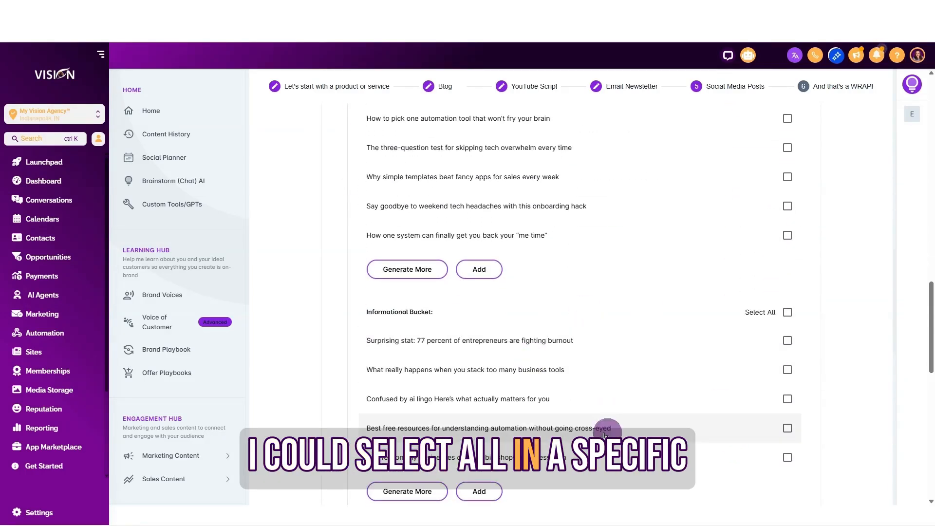
scroll(669, 400, "up", 3)
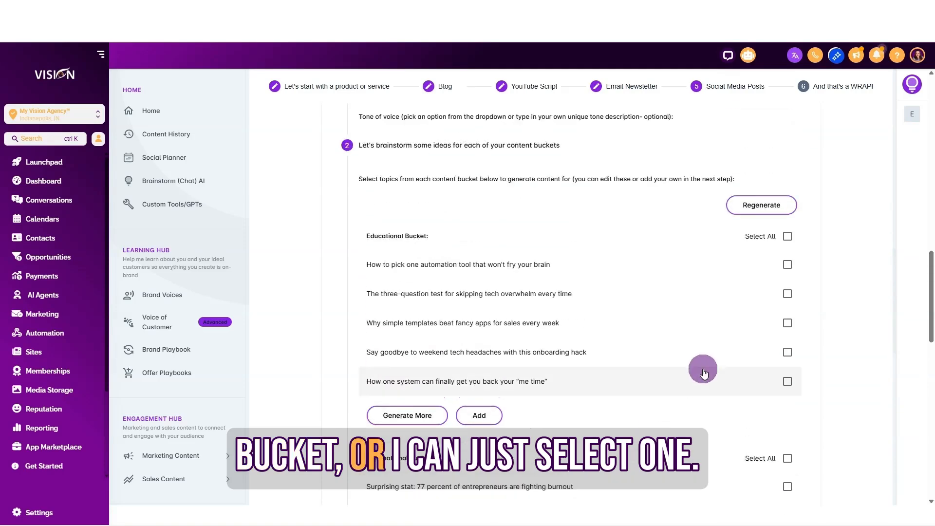
Step: Select only the Educational topic "How to pick one automation tool that won't fry your brain", generate its post and read it through
left_click(787, 264)
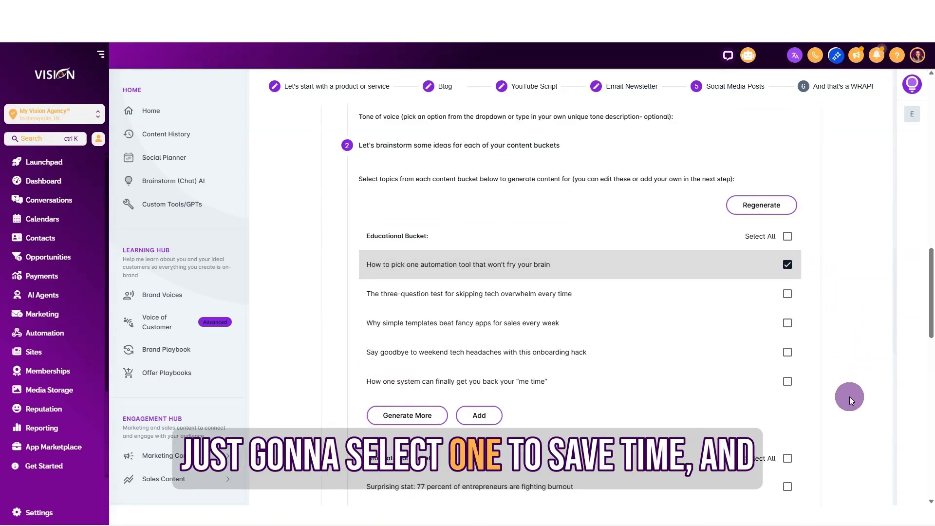
scroll(849, 401, "down", 7)
scroll(849, 396, "down", 10)
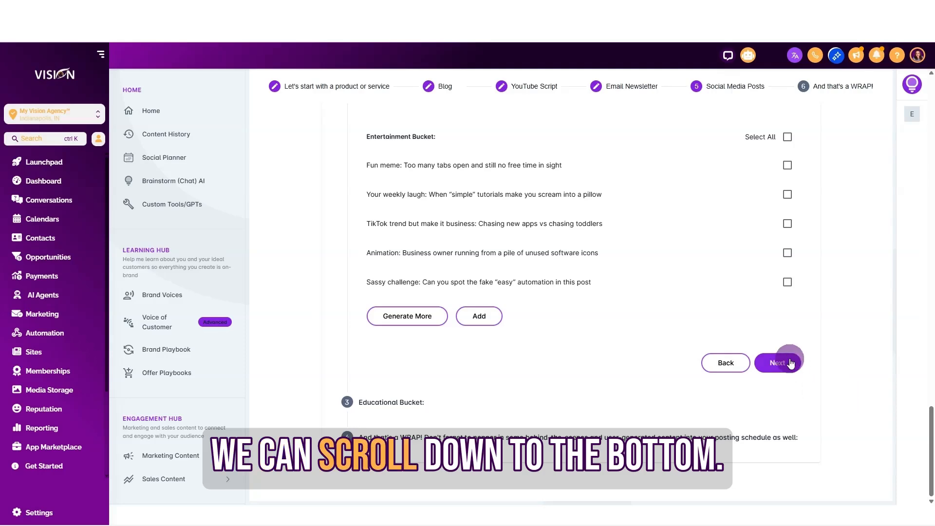
left_click(778, 363)
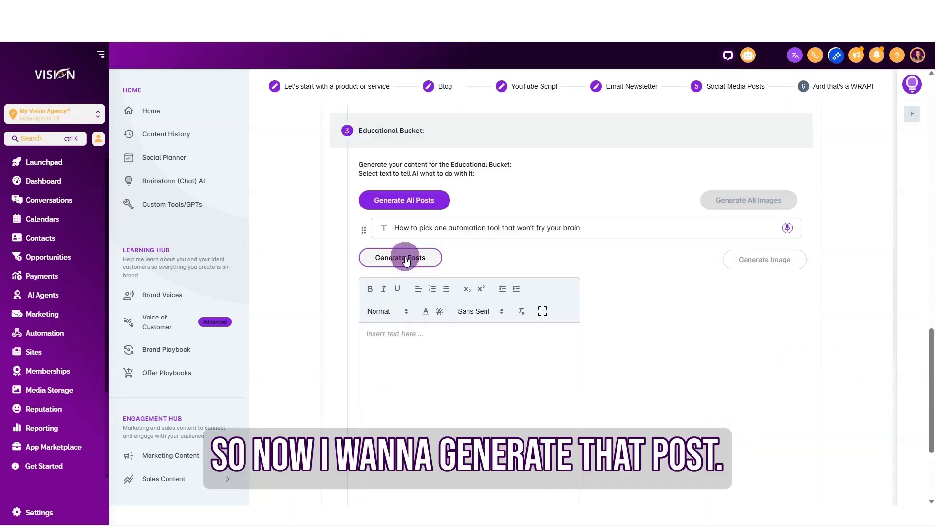
left_click(412, 259)
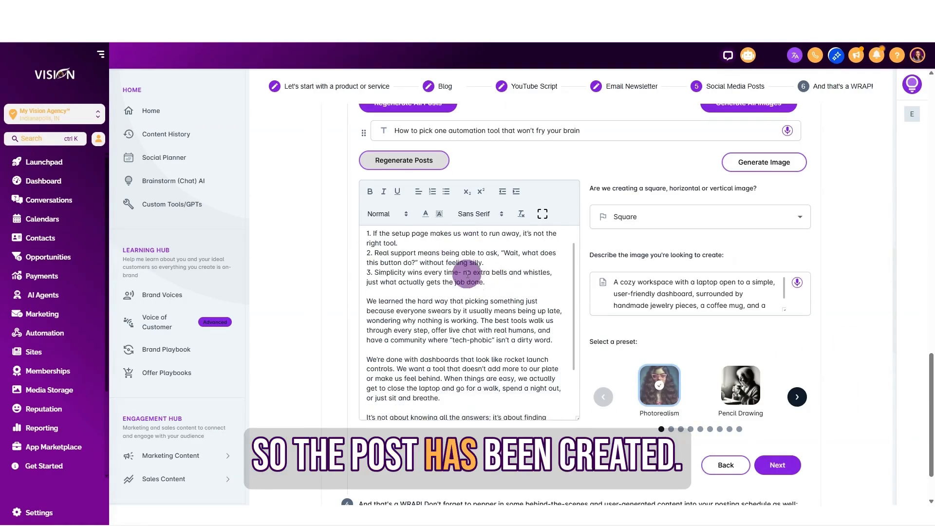
scroll(466, 273, "down", 4)
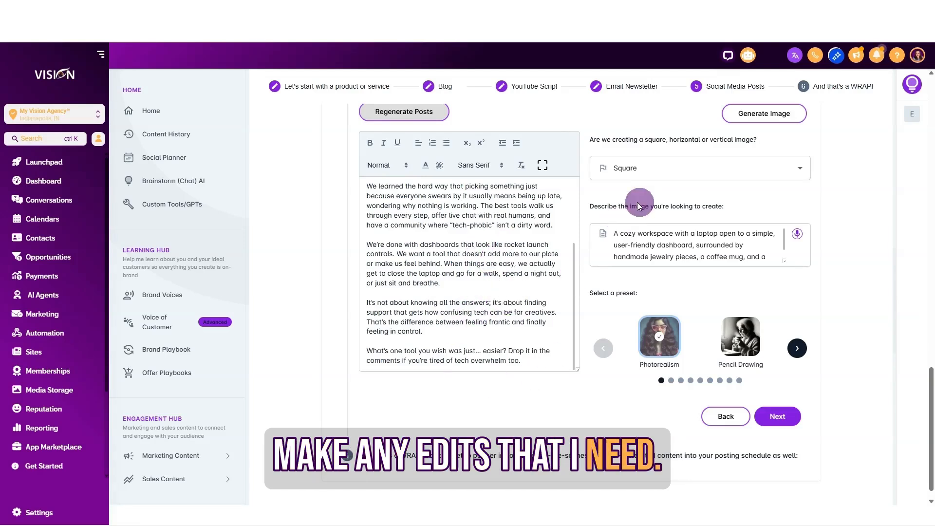
Step: Keep the post image format as Square and read through the description of the image to create
left_click(672, 166)
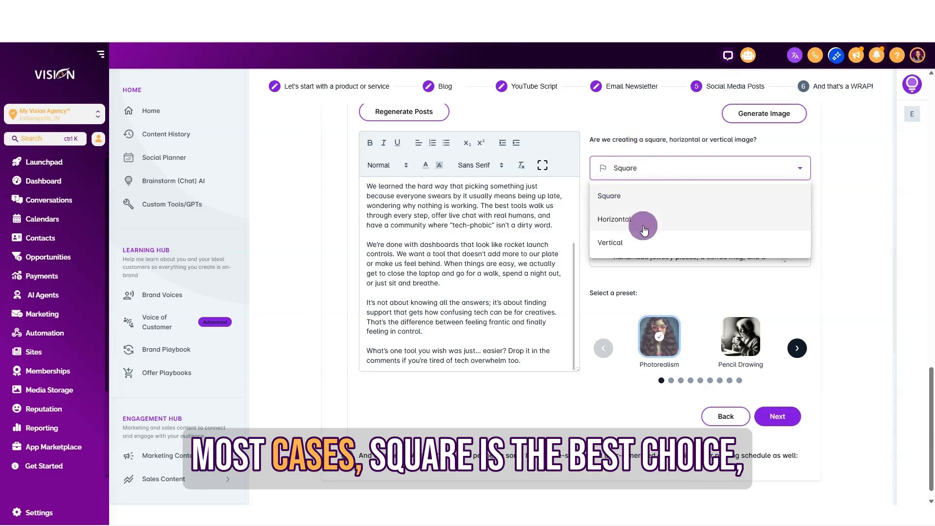
left_click(614, 196)
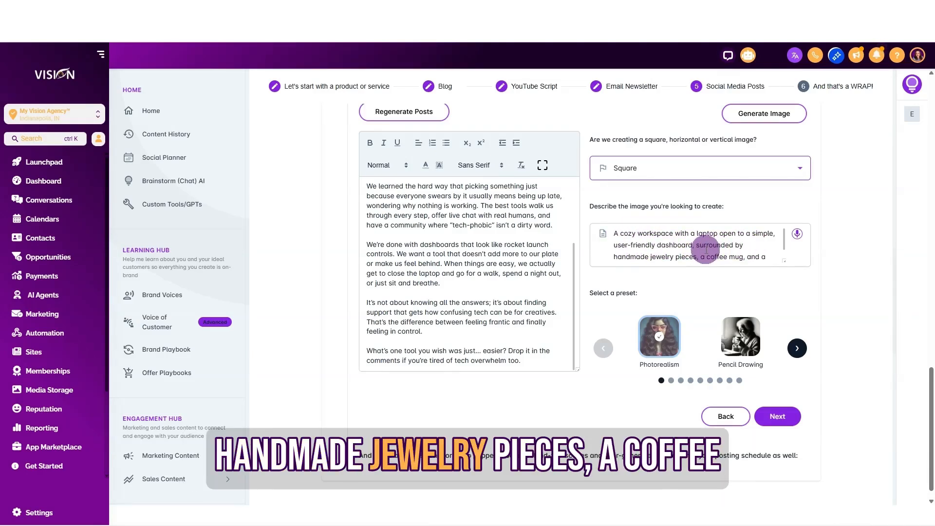
scroll(706, 250, "down", 1)
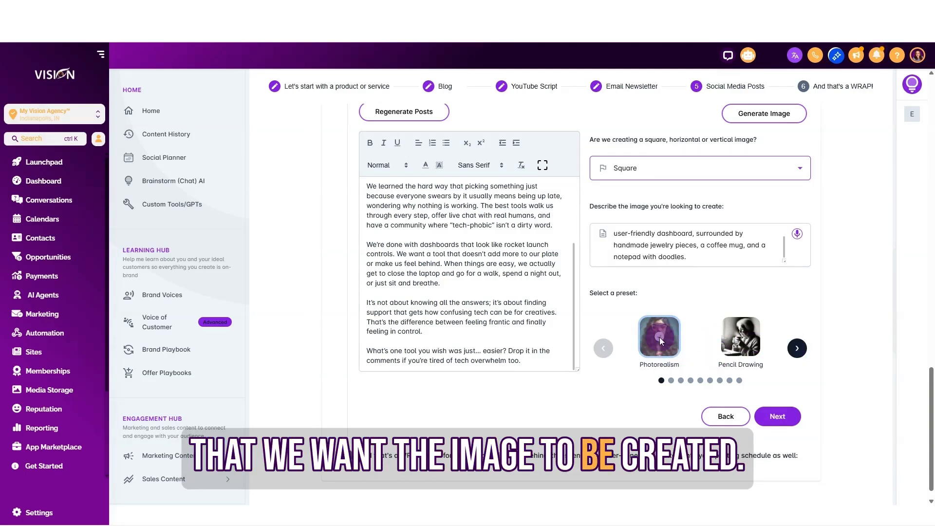
Step: Choose the Storybook Illustration preset for the post image and generate the image
left_click(797, 349)
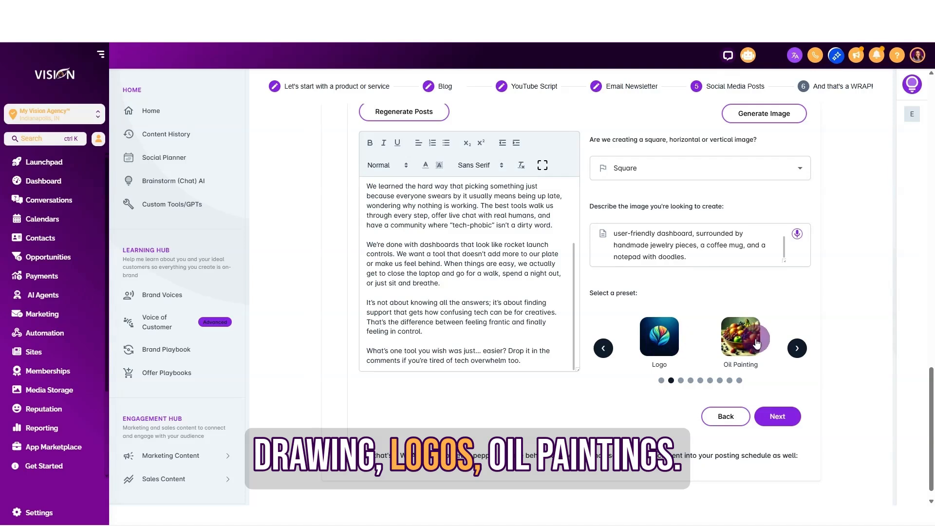
left_click(797, 349)
left_click(797, 349)
left_click(797, 349)
left_click(798, 349)
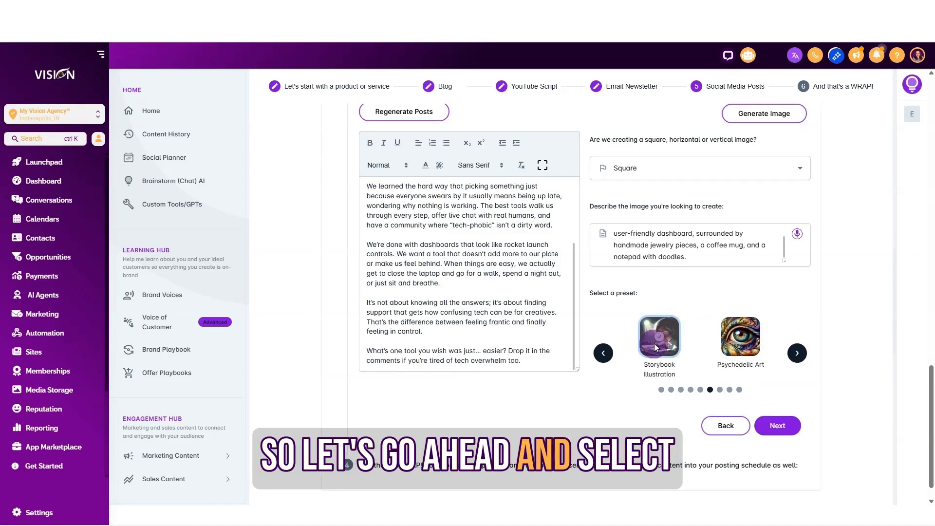
left_click(762, 116)
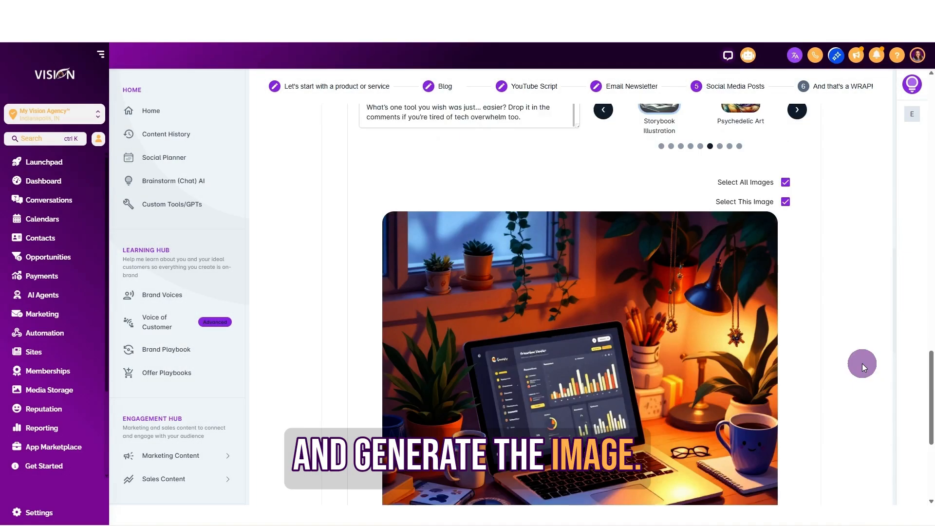
Step: Look over the generated image, save the post with it and review the finished post preview
scroll(861, 363, "down", 2)
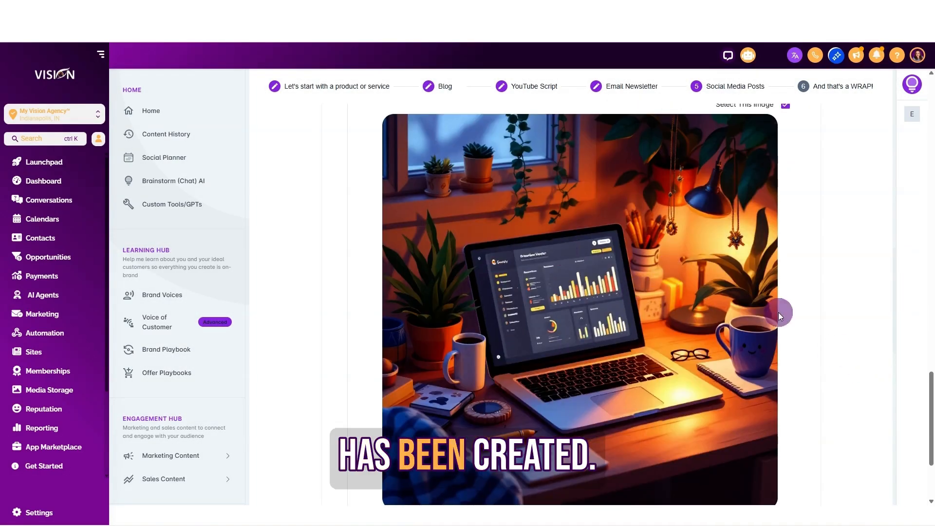
scroll(814, 319, "down", 3)
left_click(777, 398)
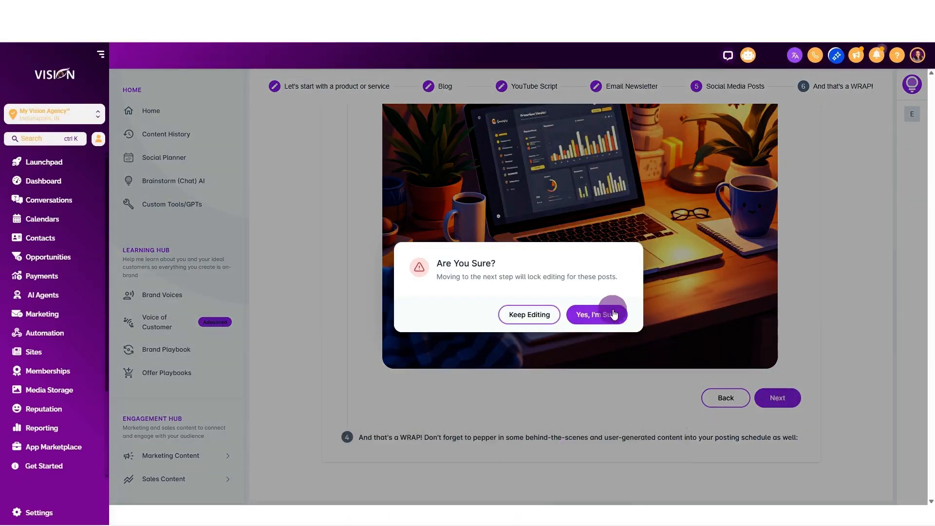
left_click(597, 314)
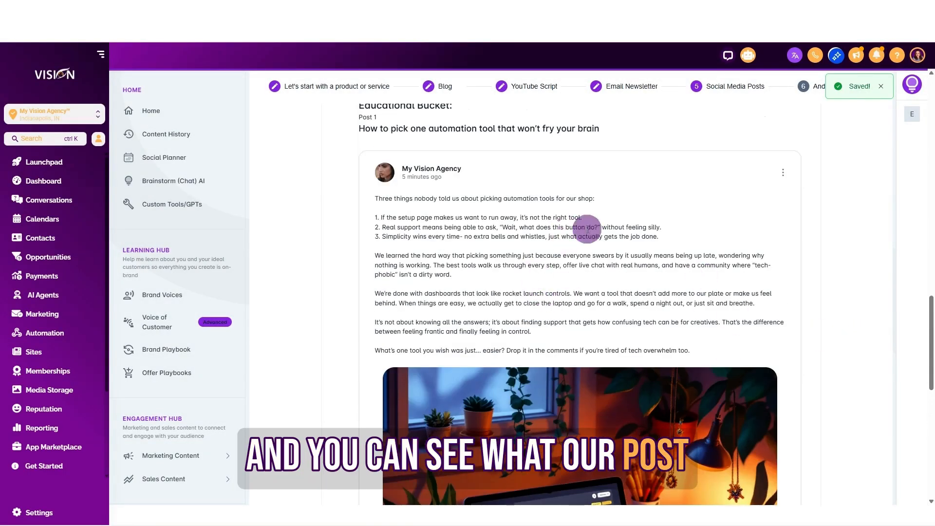
scroll(630, 307, "down", 10)
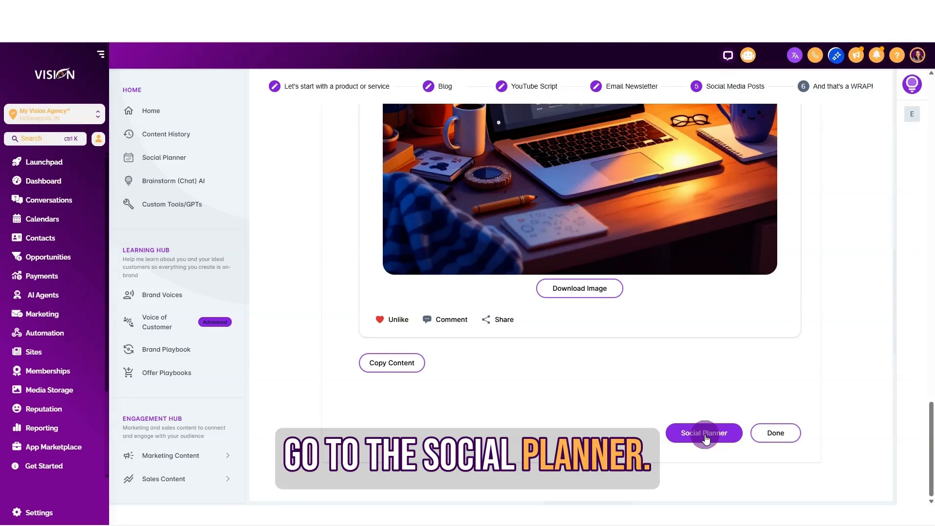
Step: Open the Social Planner, find the new automation tool post among the unscheduled posts and check the bucket filter options
left_click(704, 433)
scroll(833, 311, "down", 5)
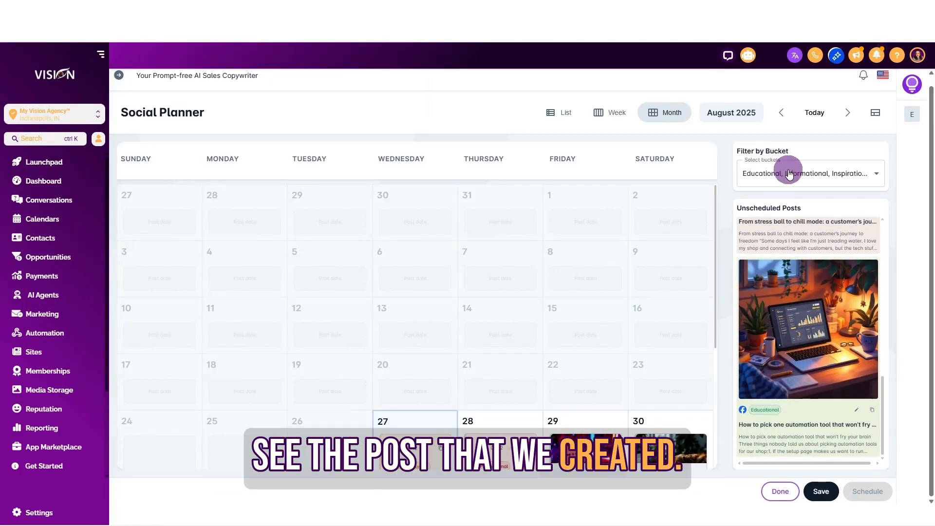
left_click(788, 172)
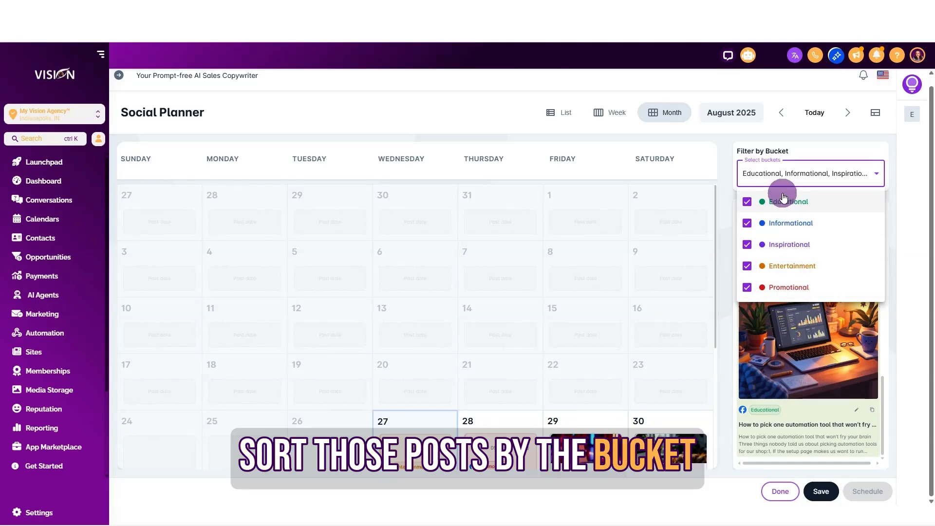
left_click(808, 365)
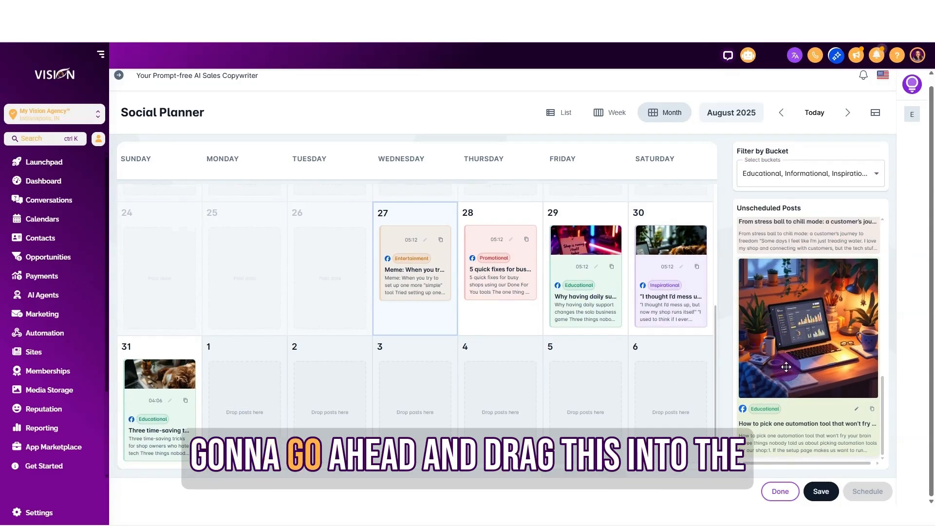
Step: Place the unscheduled automation tool post on September 1 and check its social media channel and account options
left_click_drag(808, 344, 258, 379)
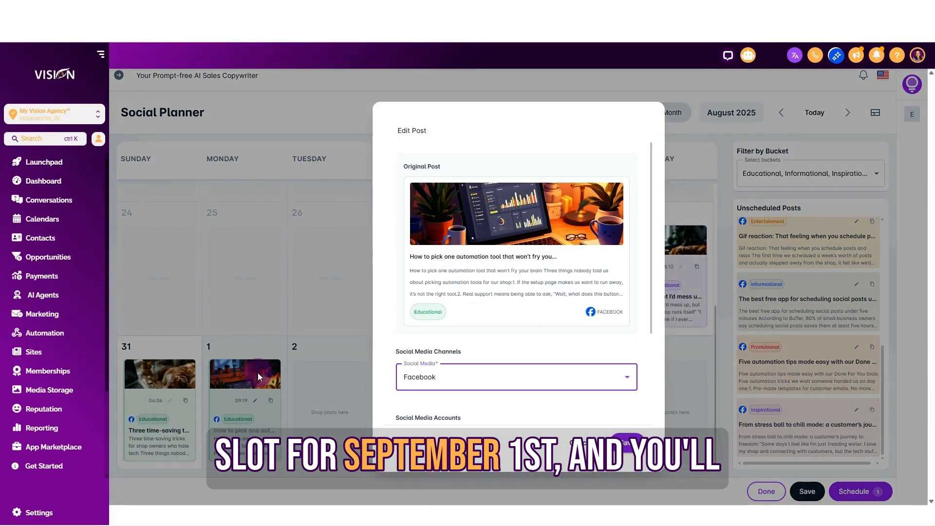
scroll(499, 337, "down", 3)
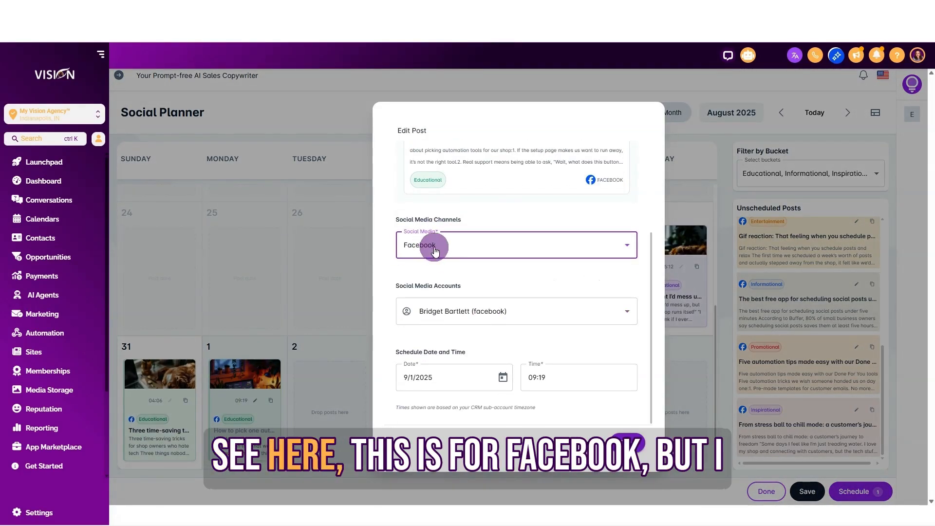
left_click(435, 248)
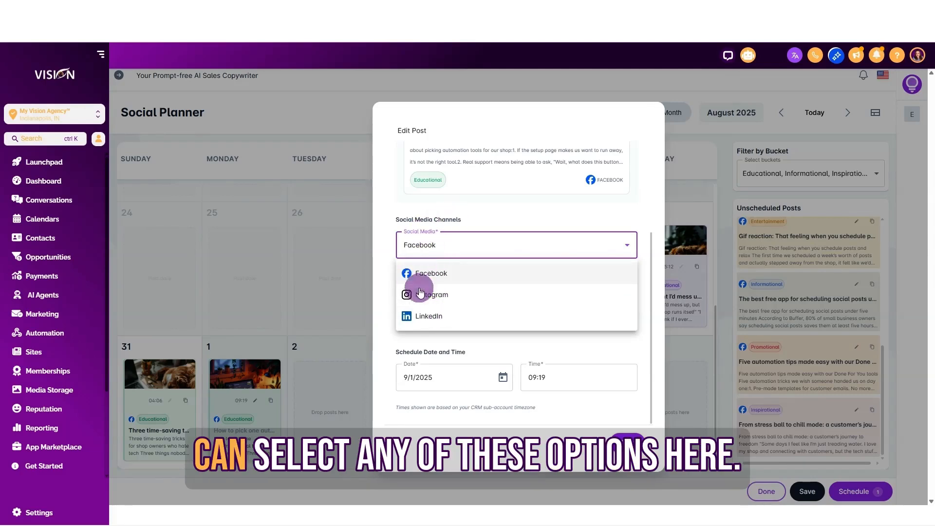
left_click(473, 208)
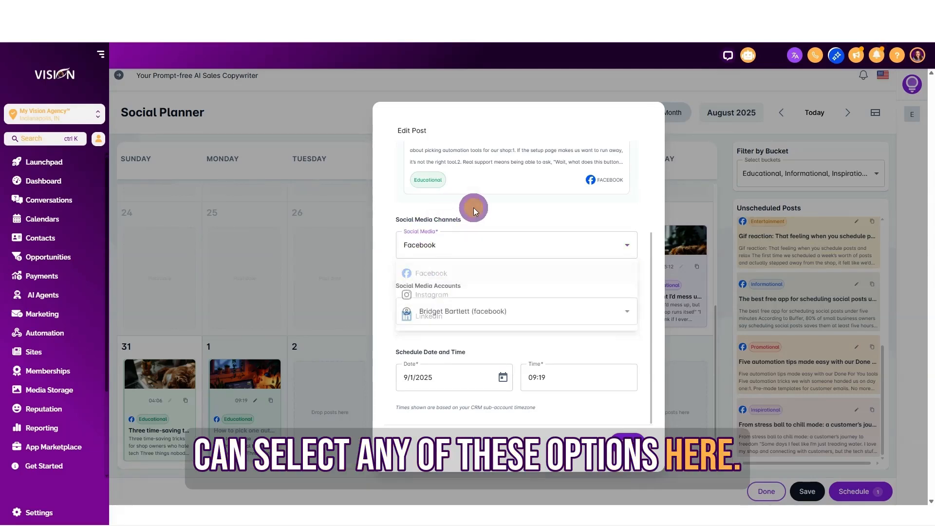
left_click(497, 307)
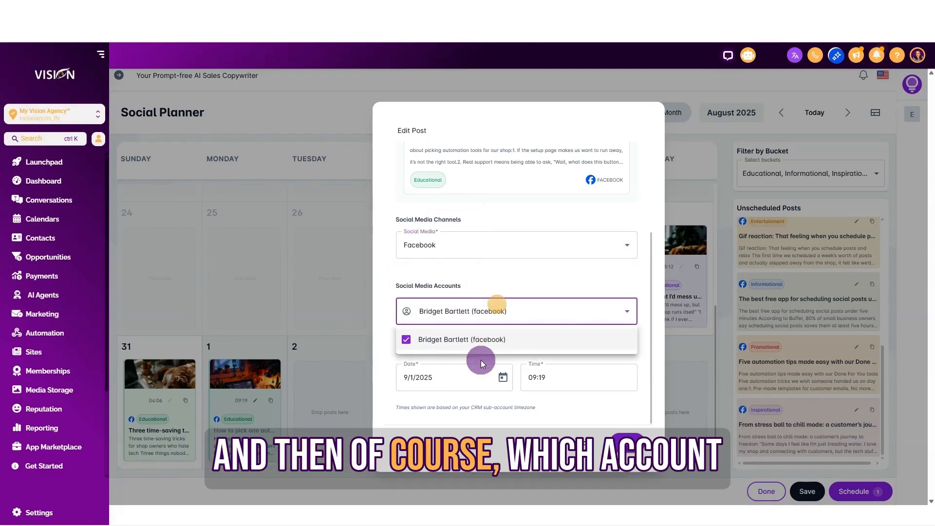
left_click(480, 269)
Step: Try LinkedIn as the post's channel, look at its available accounts and return the channel to Facebook
left_click(467, 245)
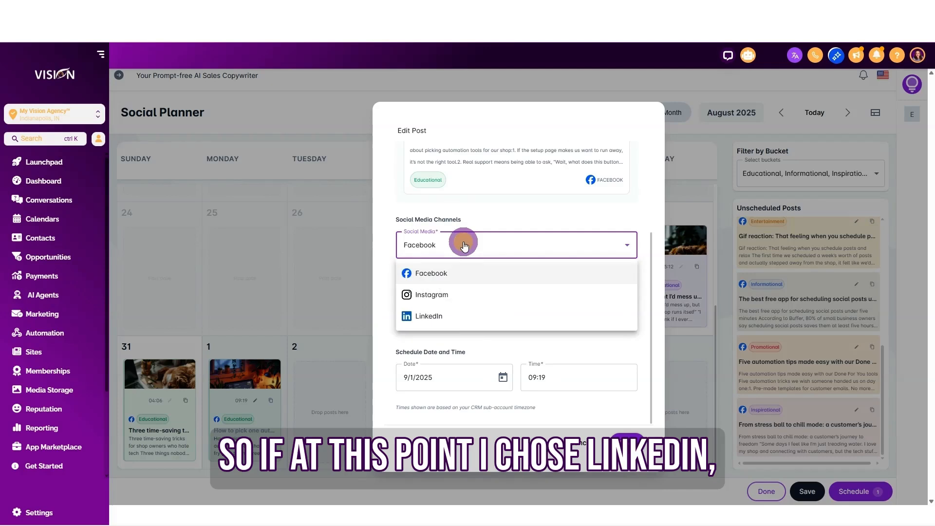
left_click(438, 316)
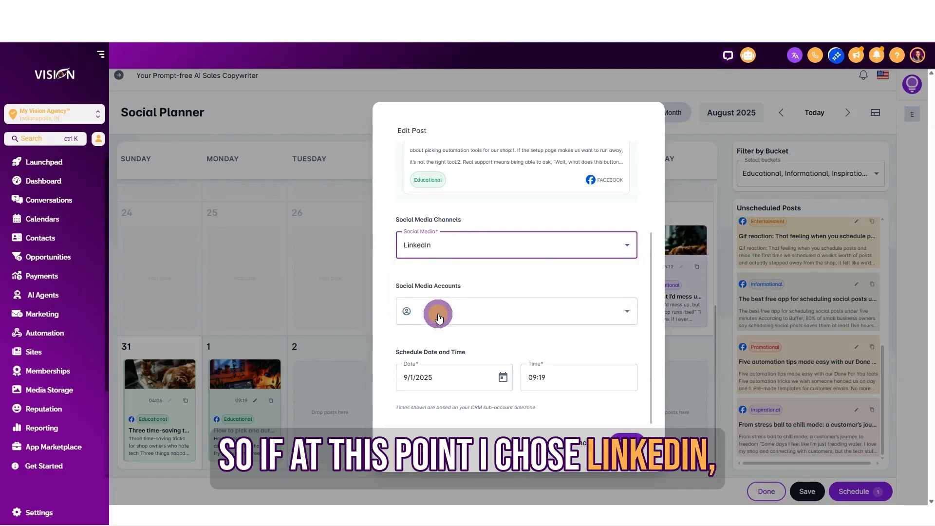
left_click(466, 312)
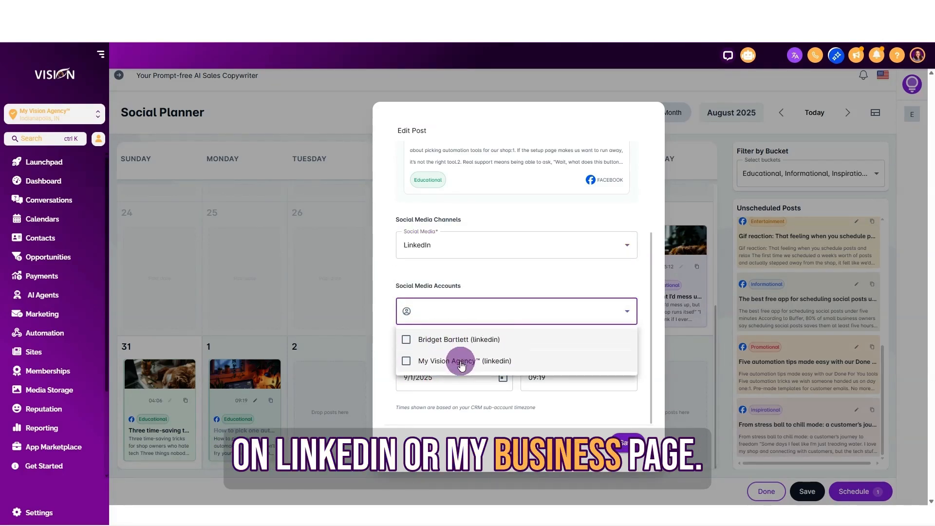
left_click(451, 249)
left_click(440, 244)
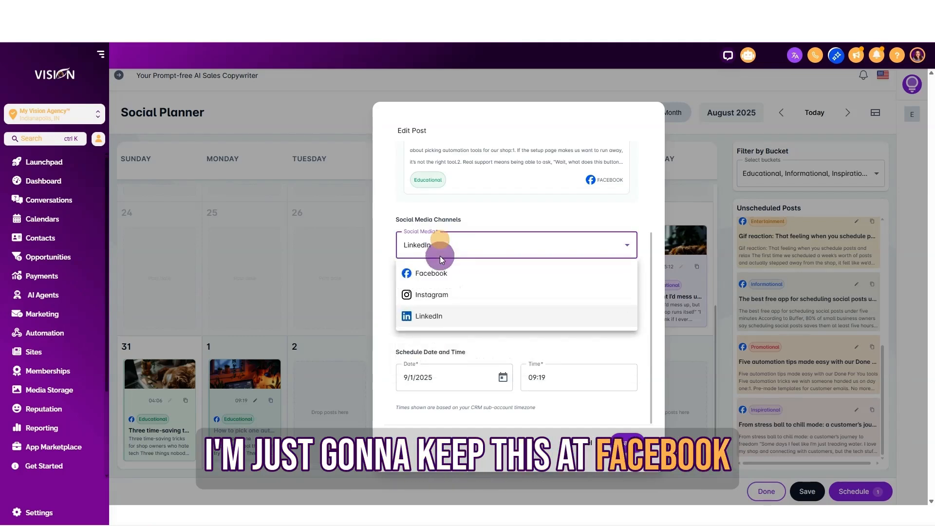
left_click(449, 276)
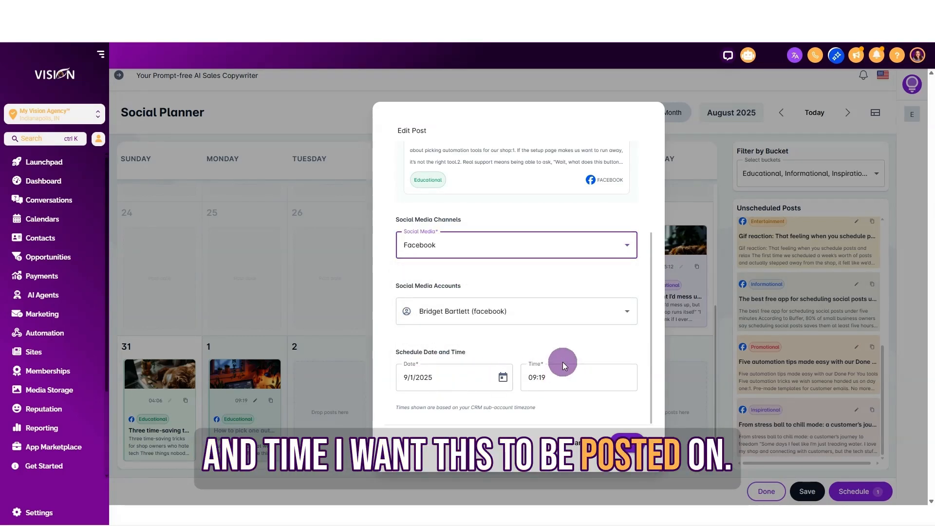
Step: Save the post's settings for Facebook on 9/1/2025 at 09:19 and schedule the post
left_click(630, 444)
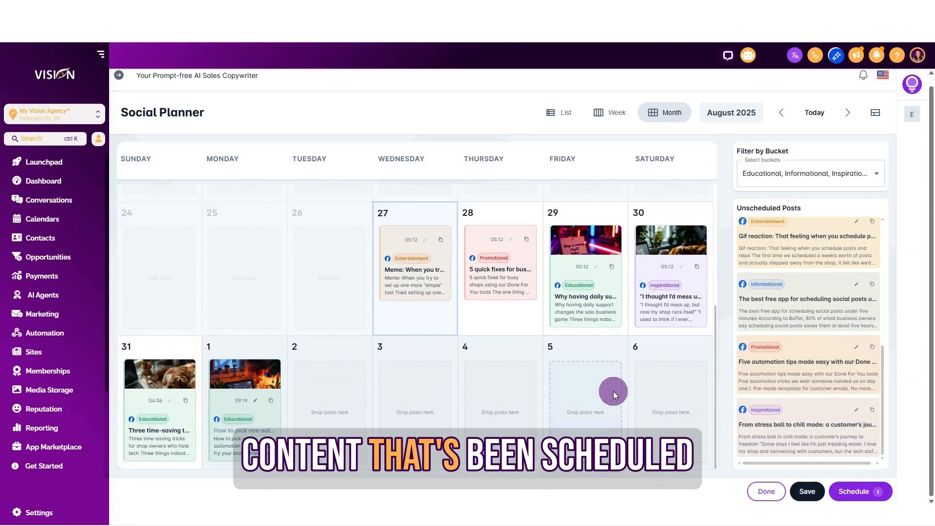
left_click(863, 492)
left_click(602, 320)
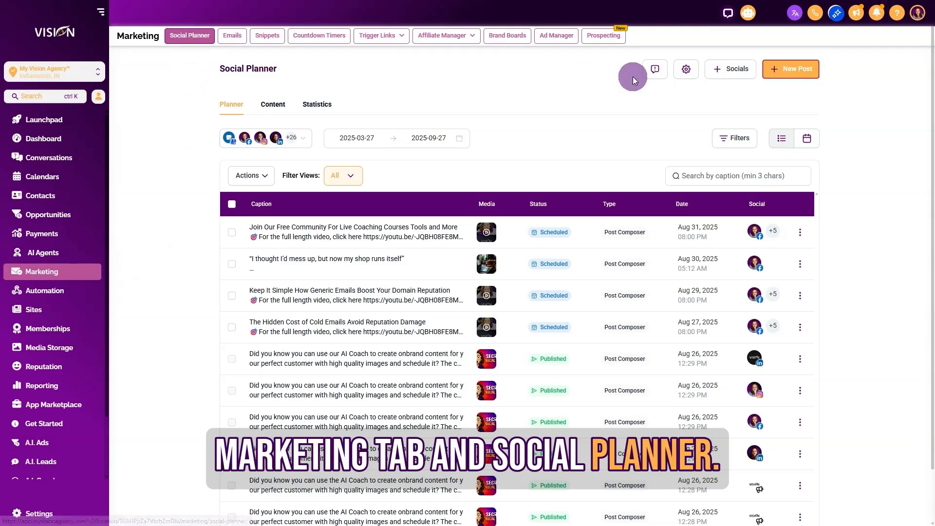
Step: Show the Marketing Social Planner as a calendar and go to September 2025 to check the scheduled post
left_click(806, 138)
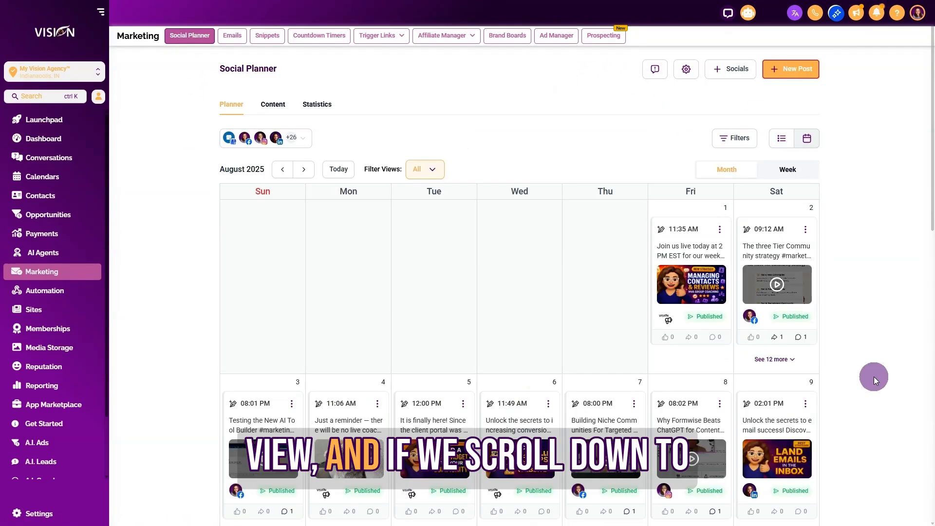
left_click(302, 171)
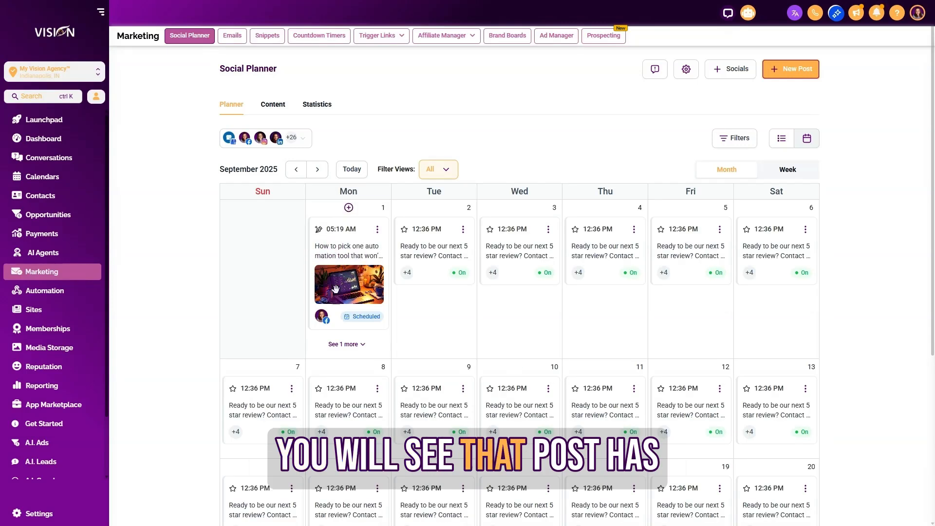